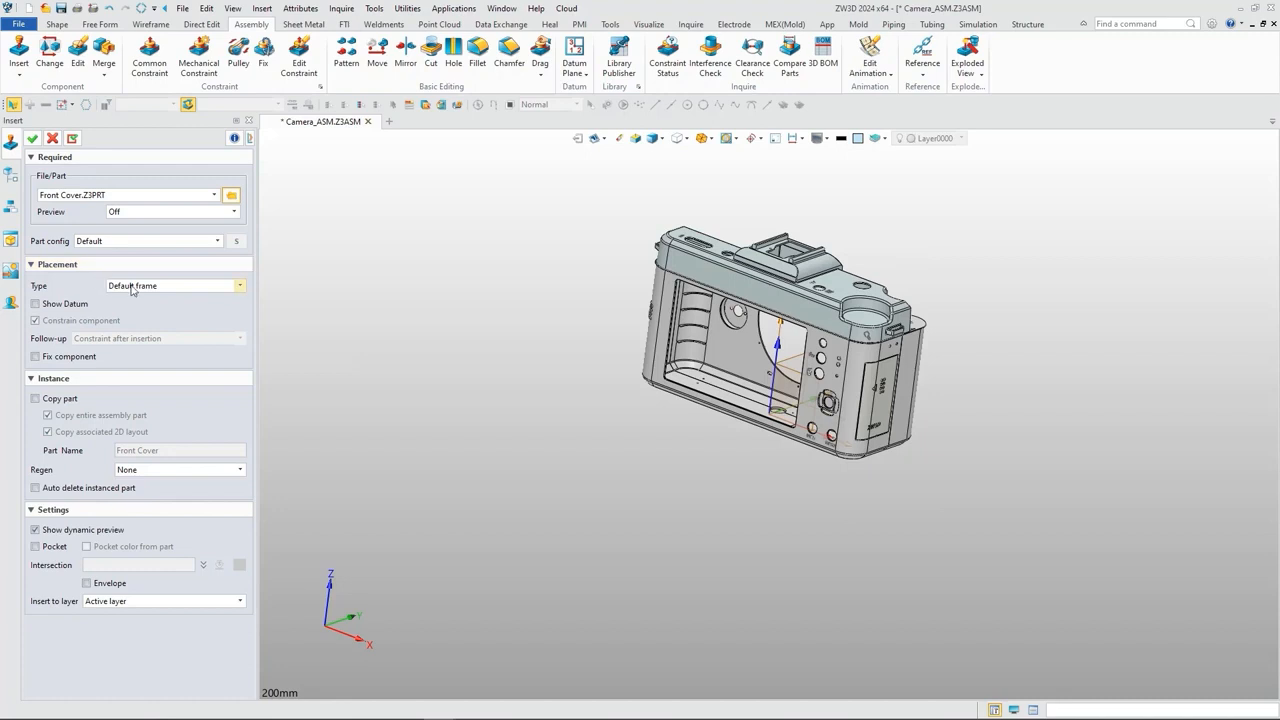
Step: Insert the Internal Module.Z3PRT component with Point placement in empty space beside the camera body
click(230, 196)
click(538, 403)
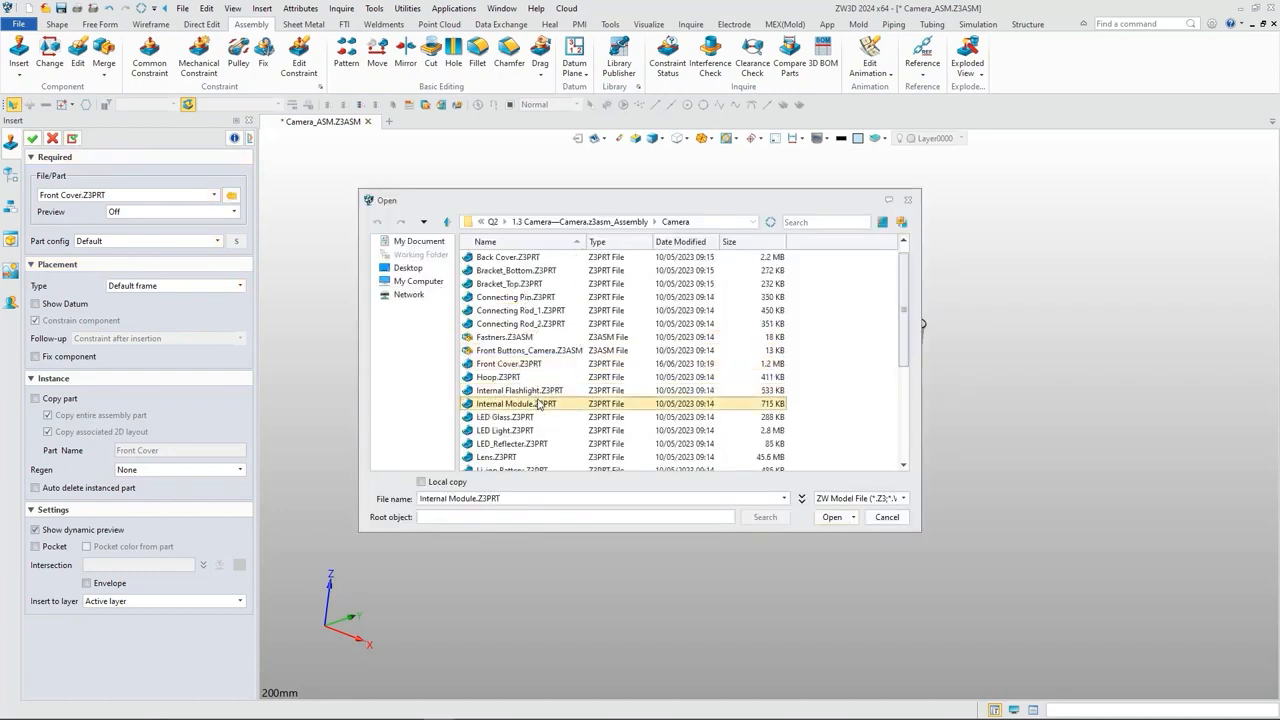
click(832, 517)
click(240, 286)
click(150, 342)
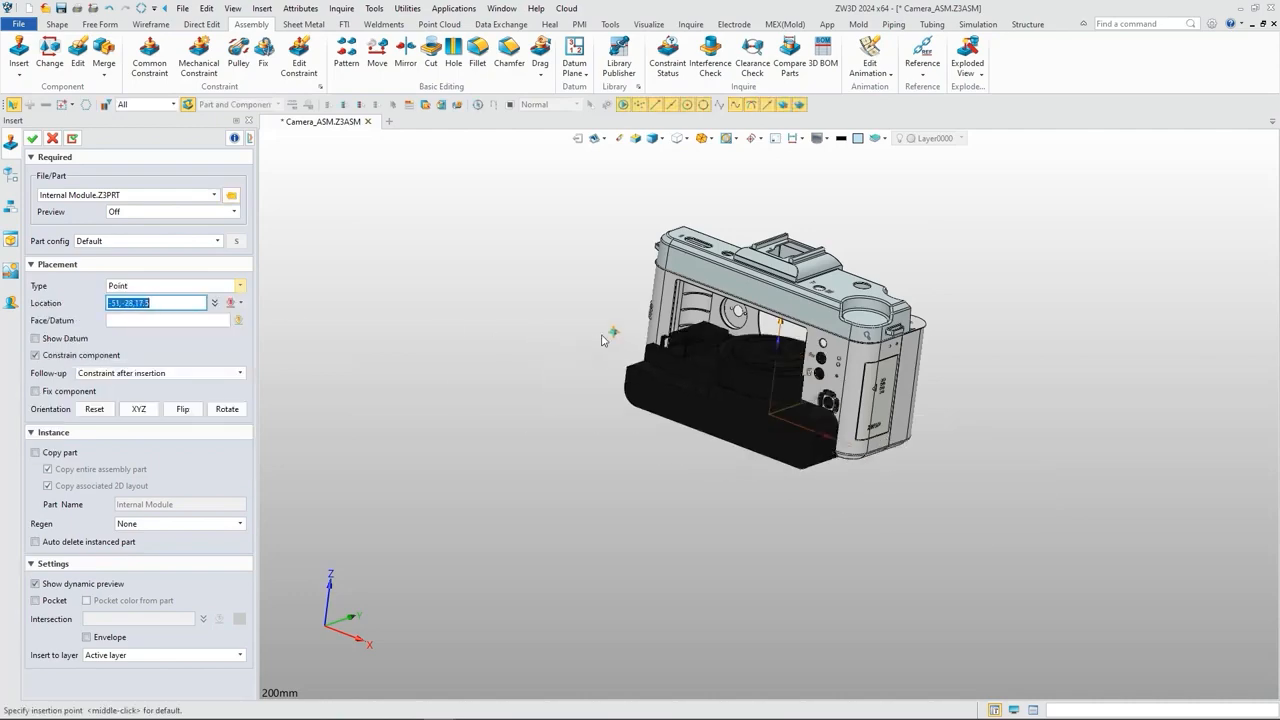
click(409, 341)
Step: Constrain the internal module's brass cylinder concentric to the rounded cutout of the back cover, with opposite facing
right_drag(658, 507, 372, 483)
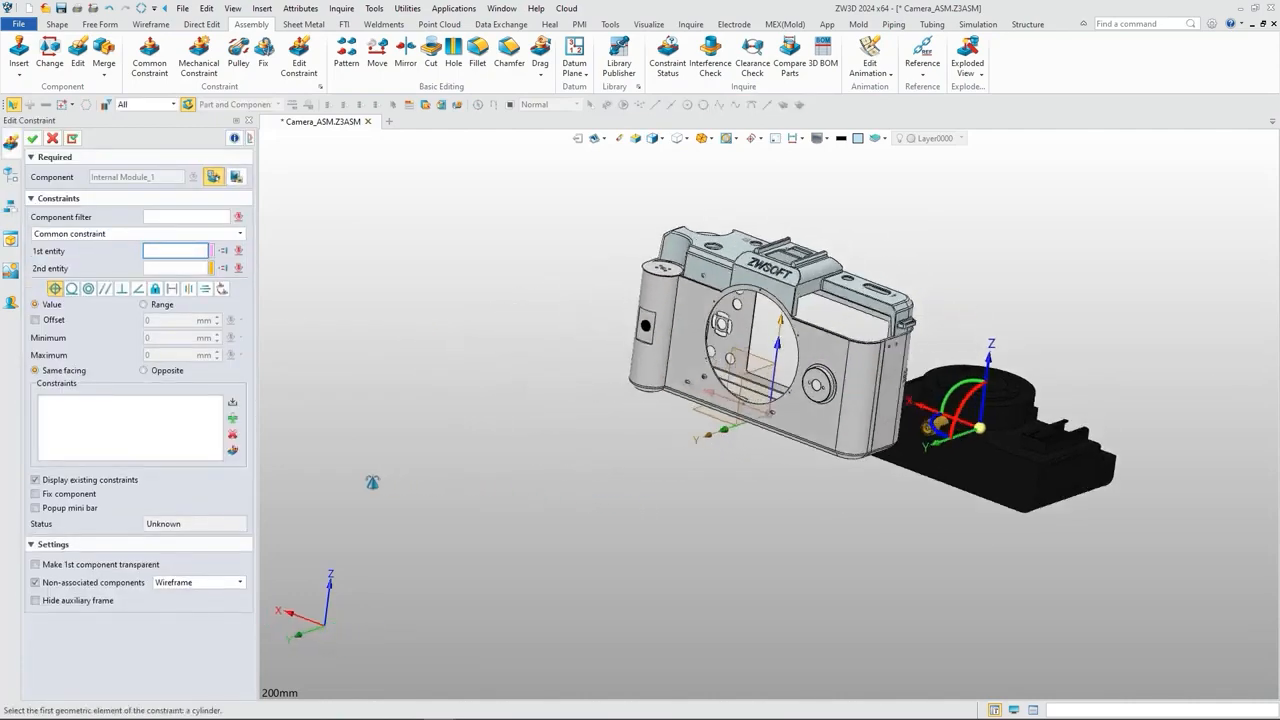
click(88, 288)
scroll(945, 428, up, 5)
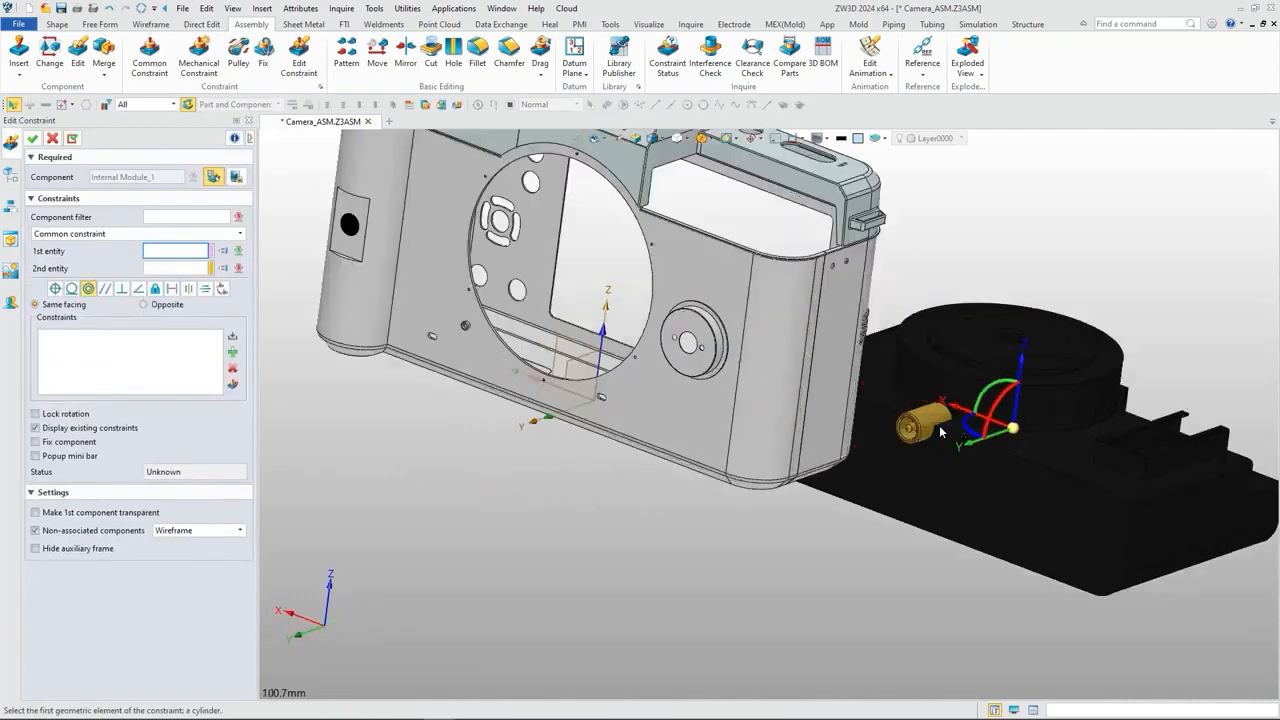
right_drag(305, 320, 324, 354)
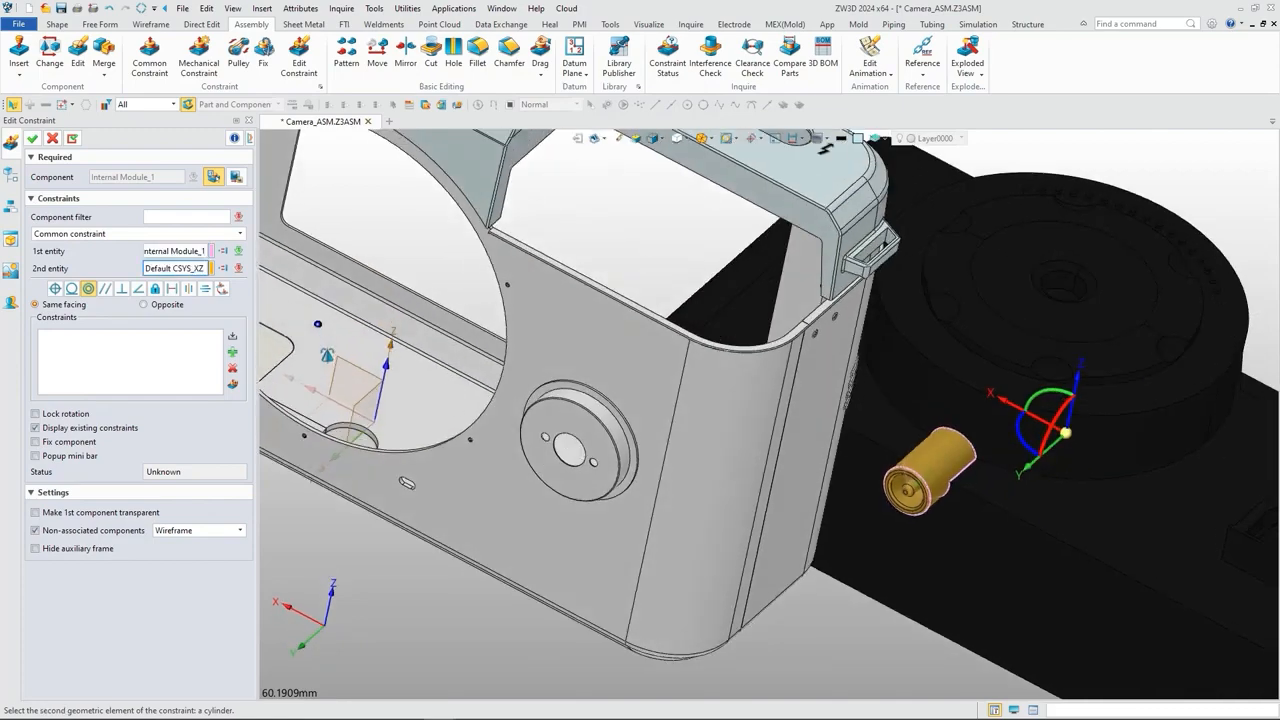
scroll(345, 430, up, 6)
click(349, 420)
scroll(330, 400, down, 6)
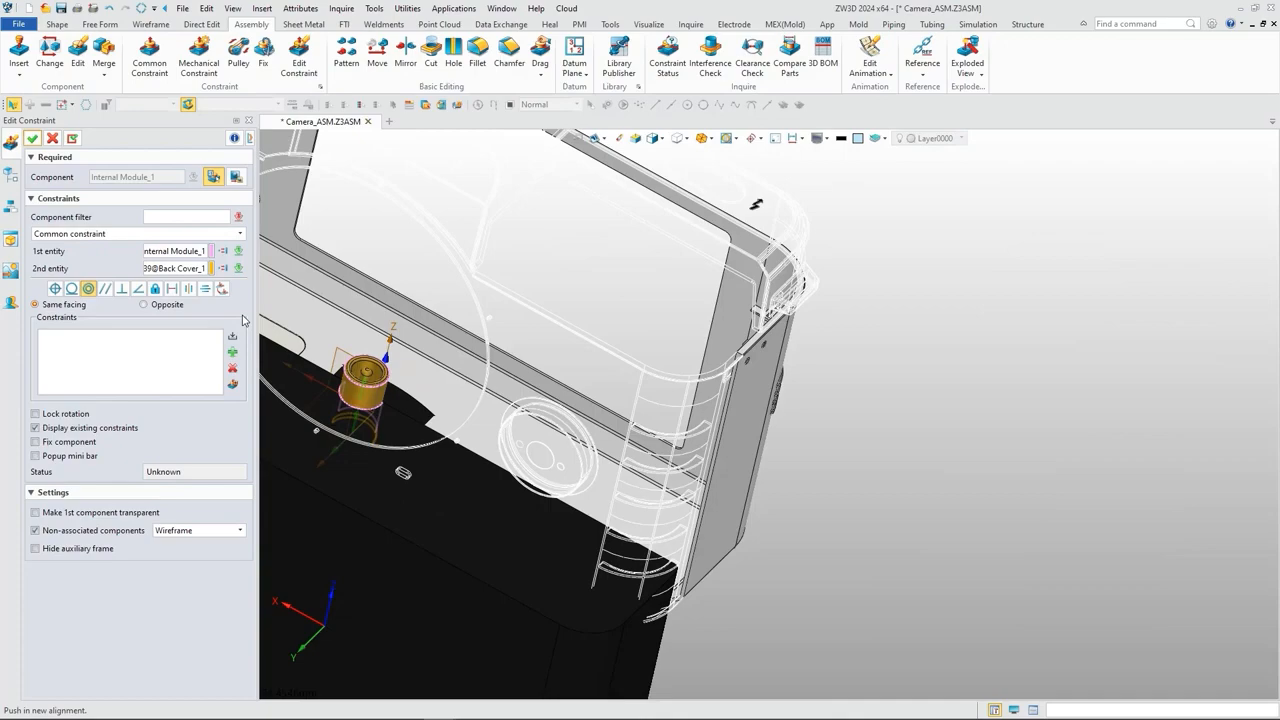
click(170, 308)
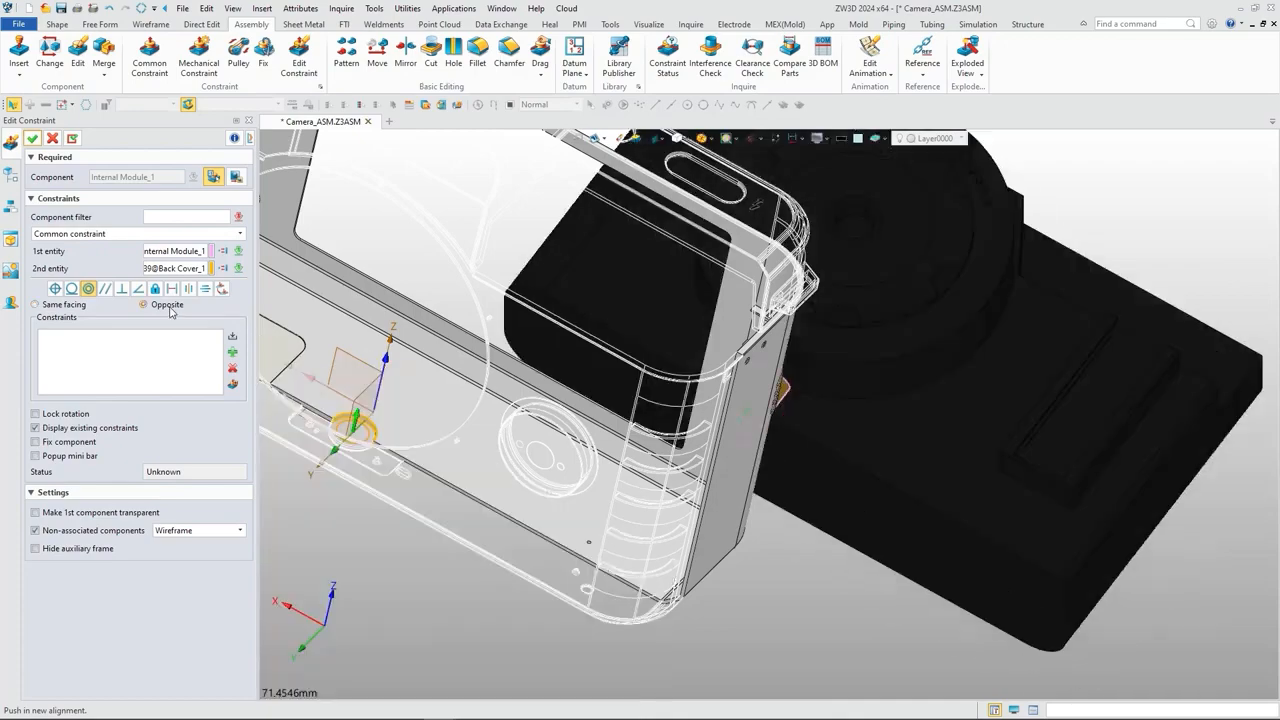
click(75, 143)
Step: Make the end face of the internal module's brass socket coincident with the front cover's bottom face and finish constraining the module
right_drag(398, 460, 443, 328)
scroll(613, 452, up, 10)
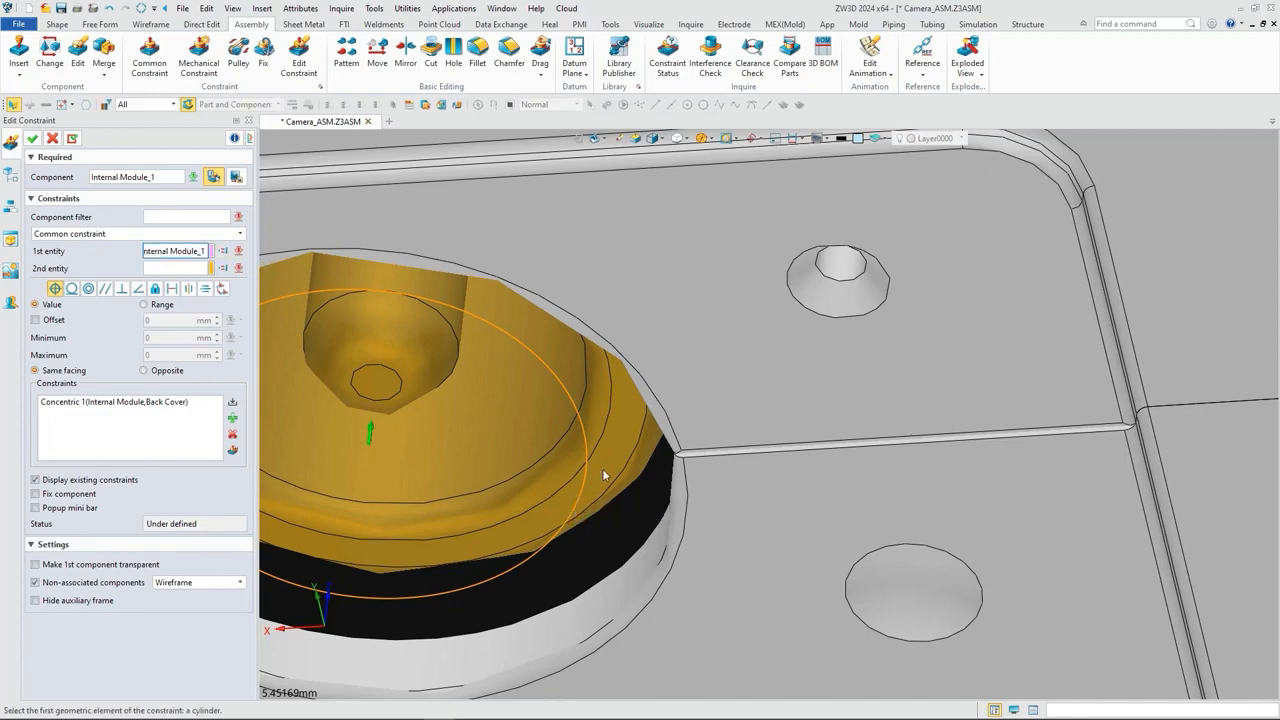
click(604, 475)
click(714, 366)
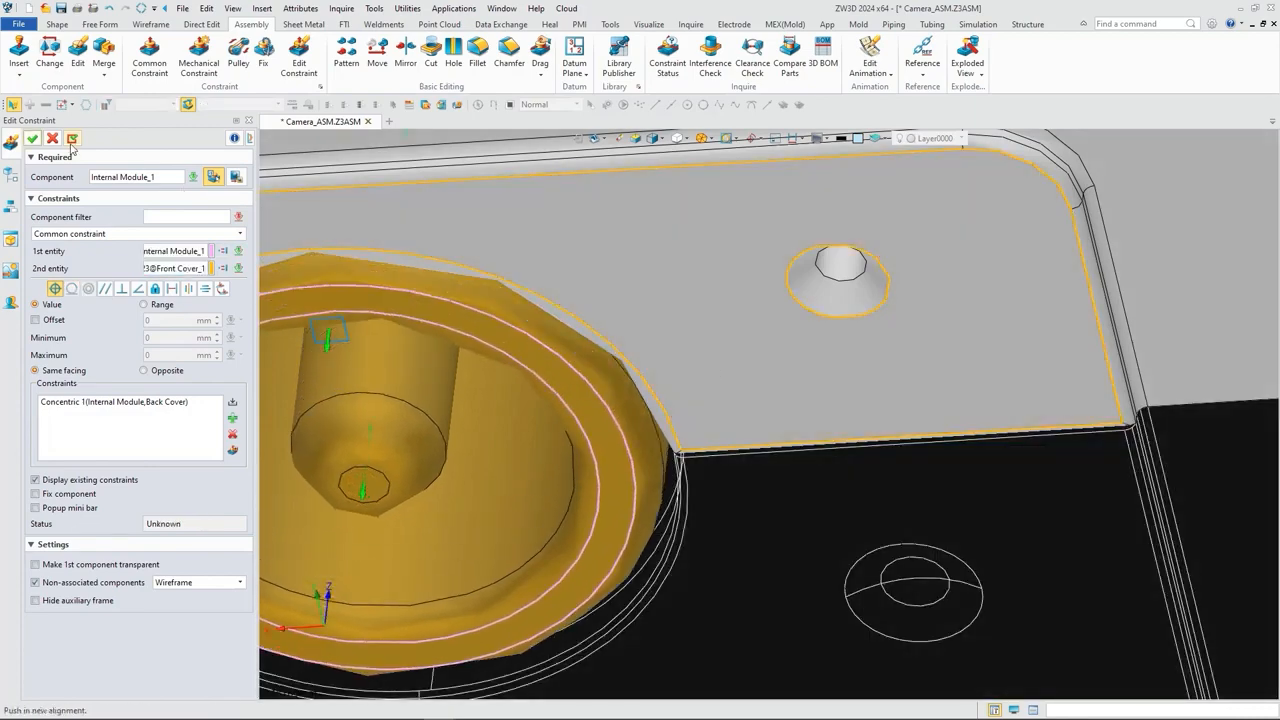
click(32, 138)
Step: Add a parallel constraint between the internal module's rear face and the back cover's rear face
scroll(453, 402, down, 10)
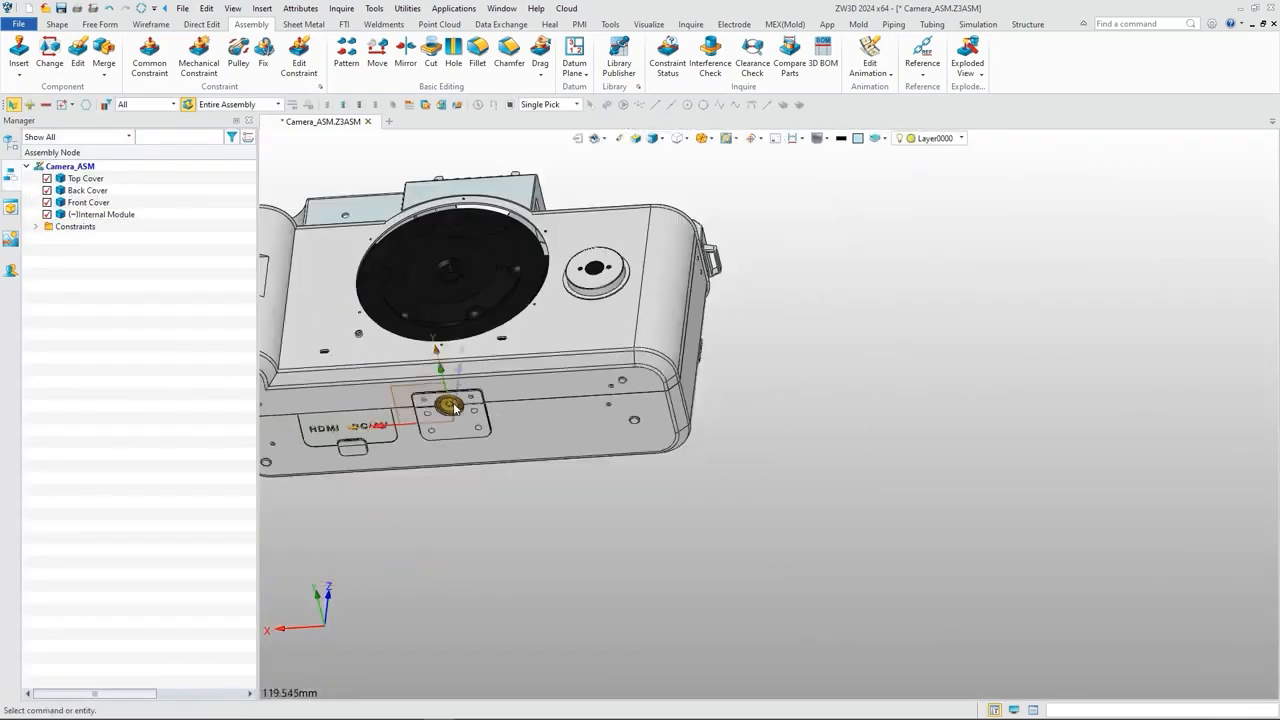
middle_drag(453, 402, 565, 441)
right_drag(651, 366, 643, 432)
middle_drag(643, 432, 729, 512)
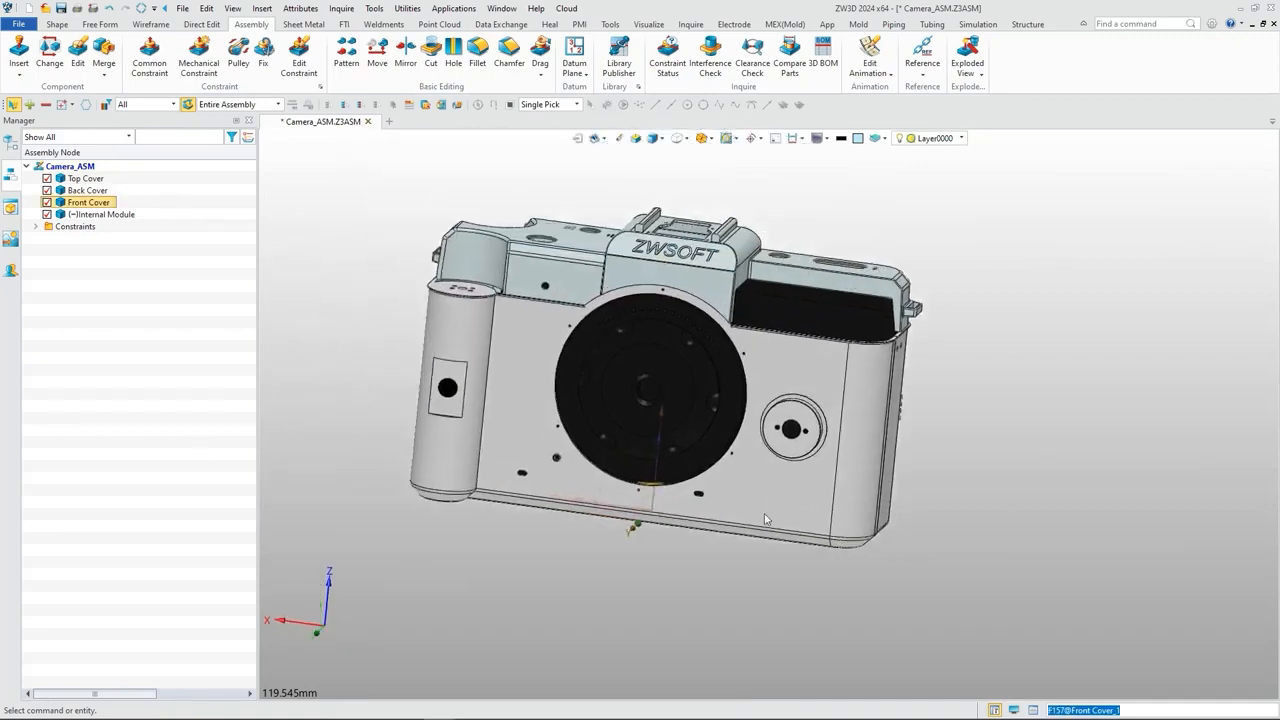
right_drag(765, 519, 1030, 512)
click(150, 58)
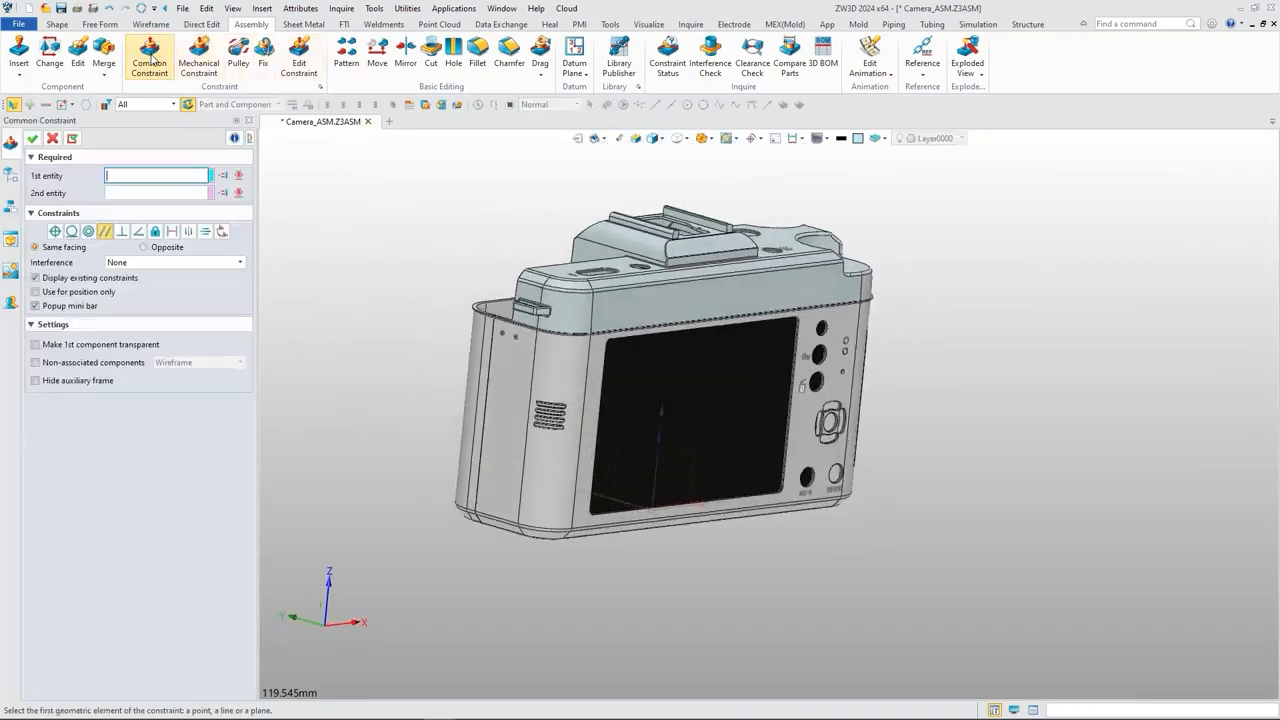
click(716, 402)
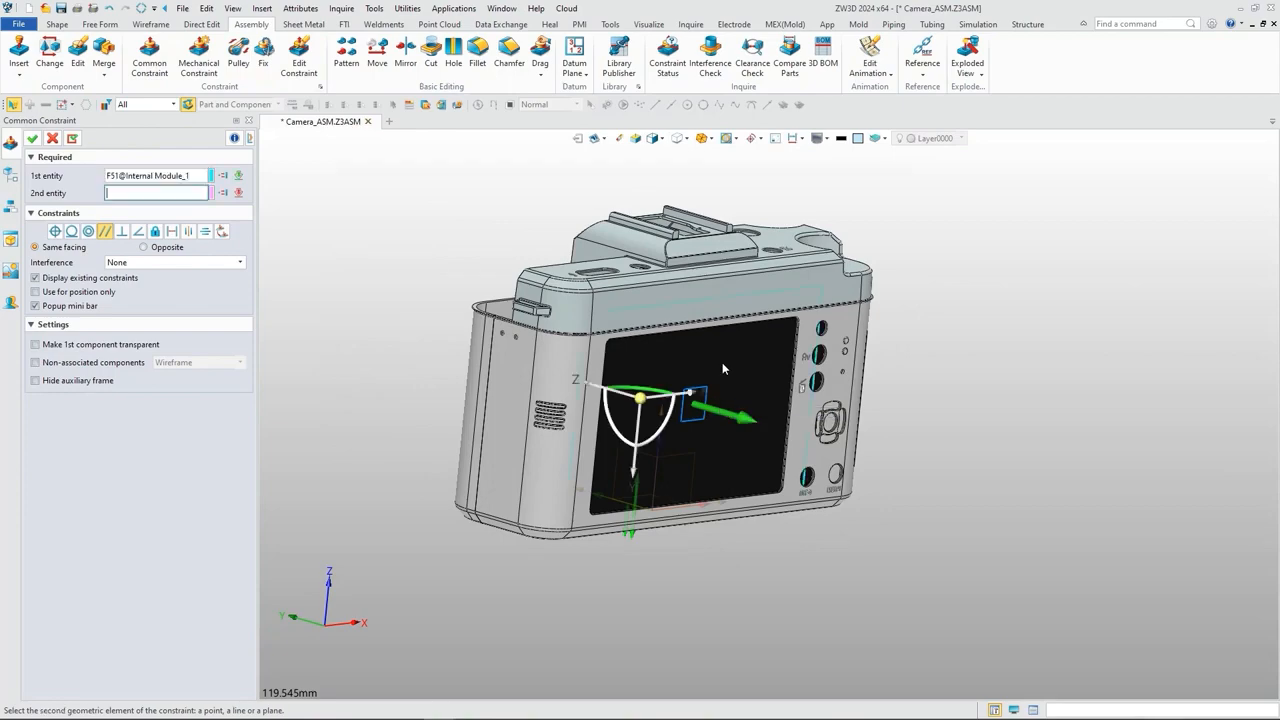
click(597, 365)
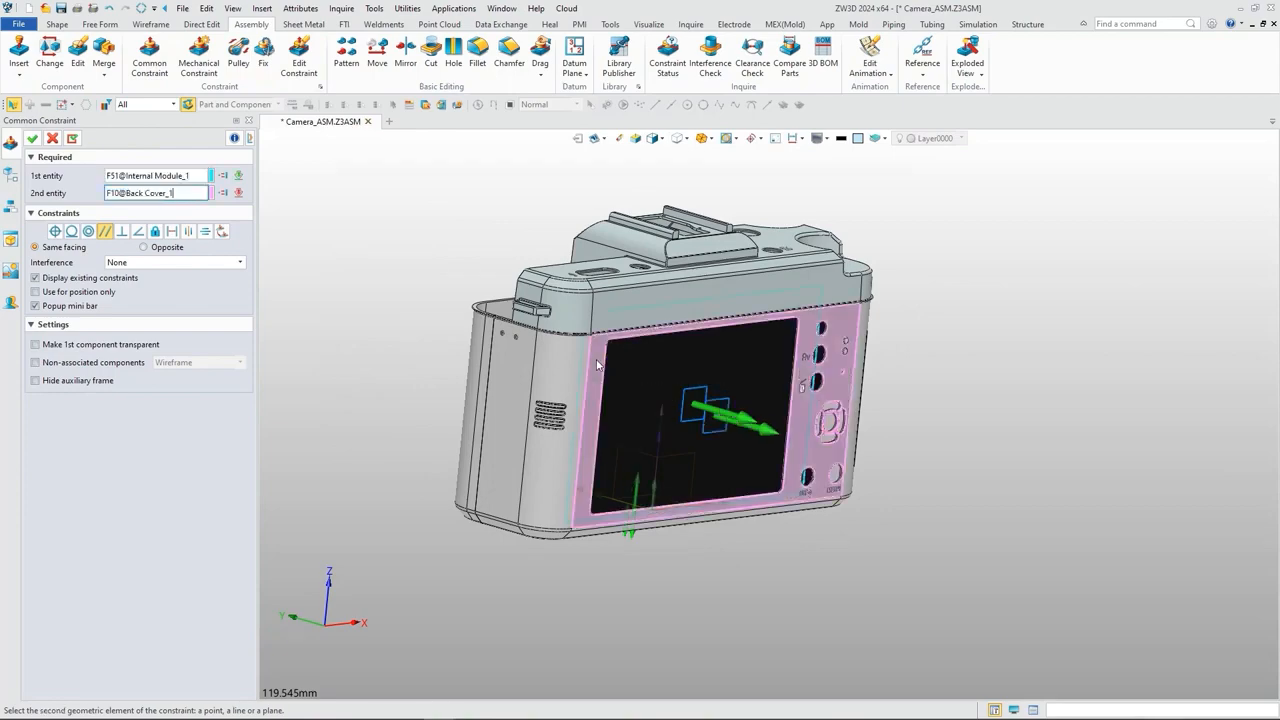
click(32, 139)
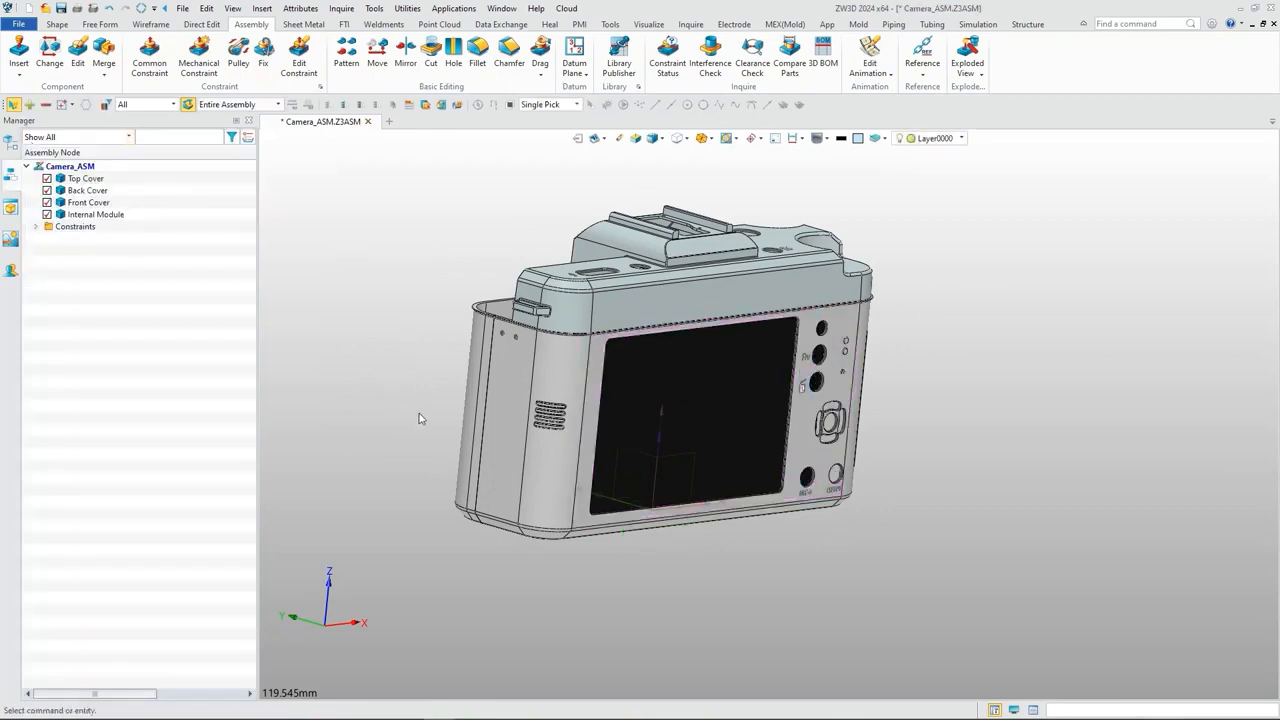
Step: Insert the Hoop.Z3PRT component at a point beside the camera body, without adding constraints during insertion
right_drag(421, 418, 612, 380)
click(19, 52)
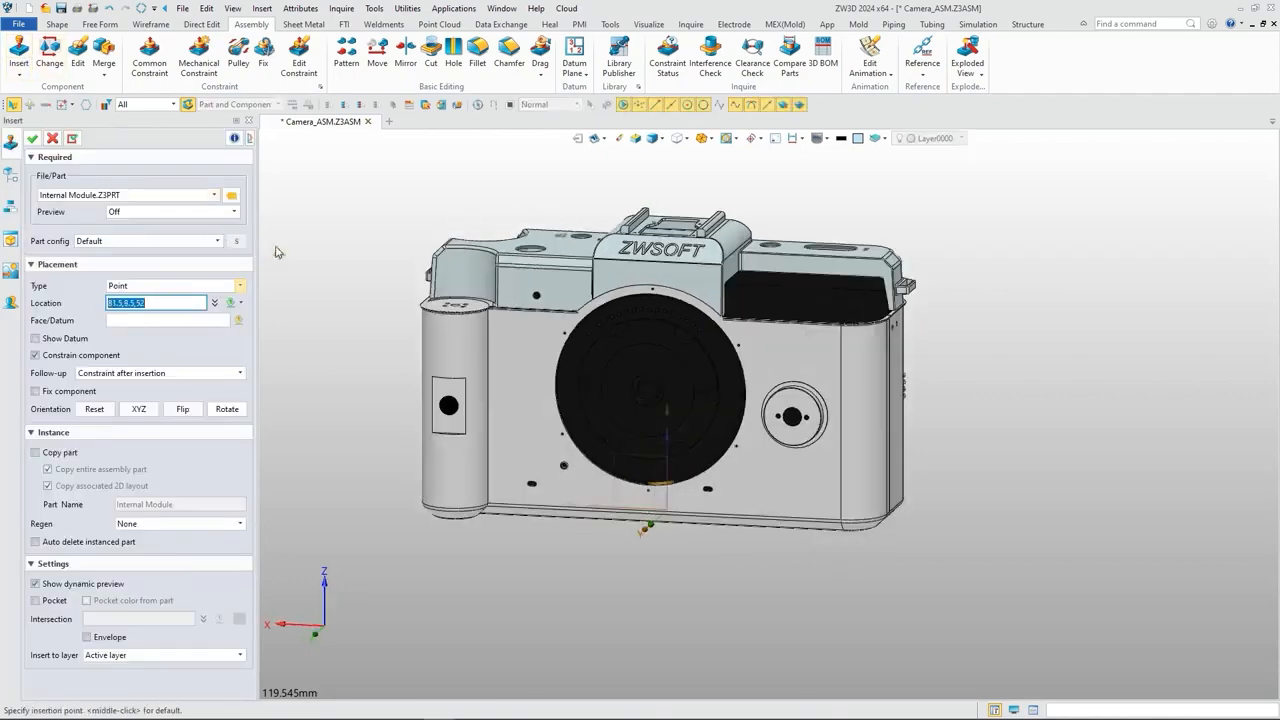
click(231, 197)
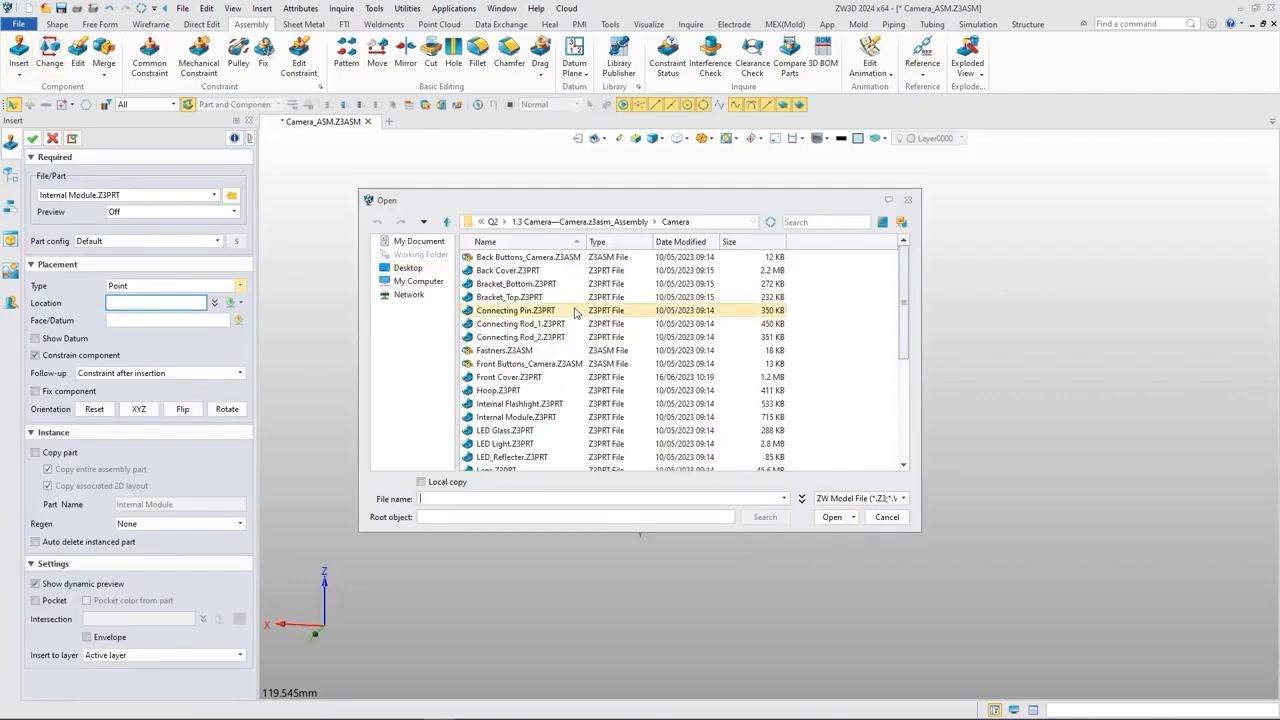
click(498, 390)
click(832, 517)
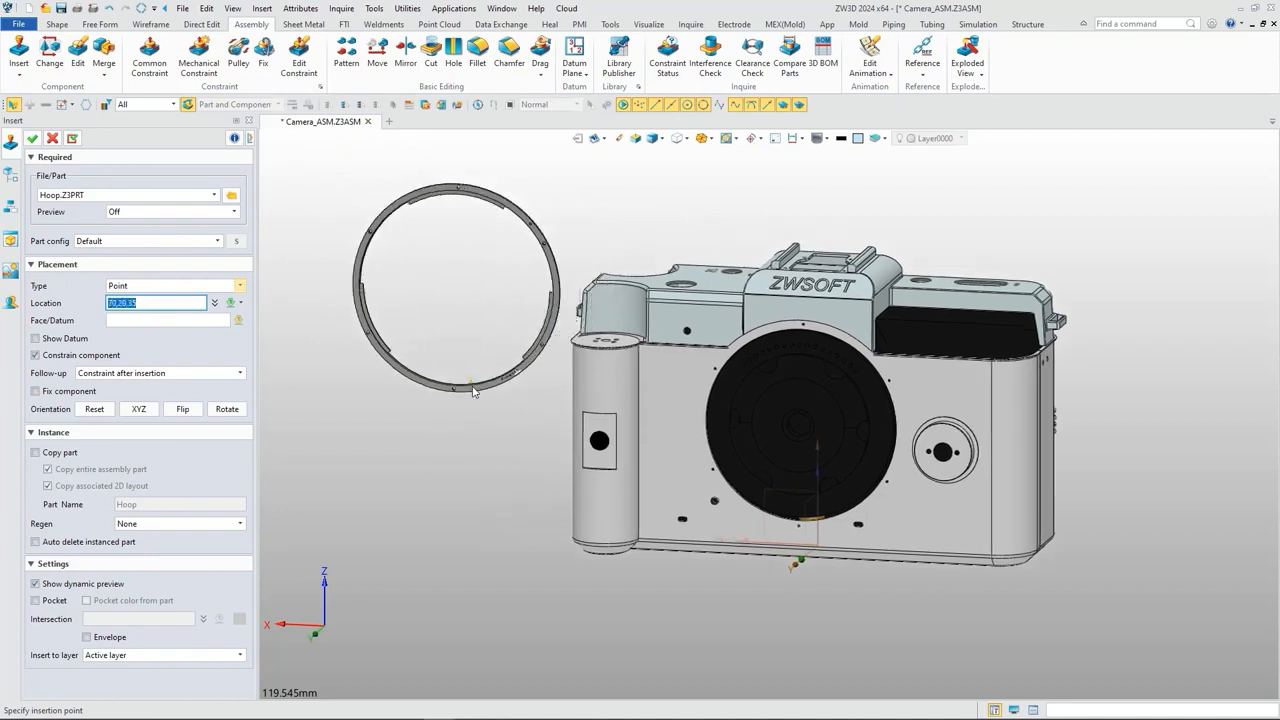
click(474, 391)
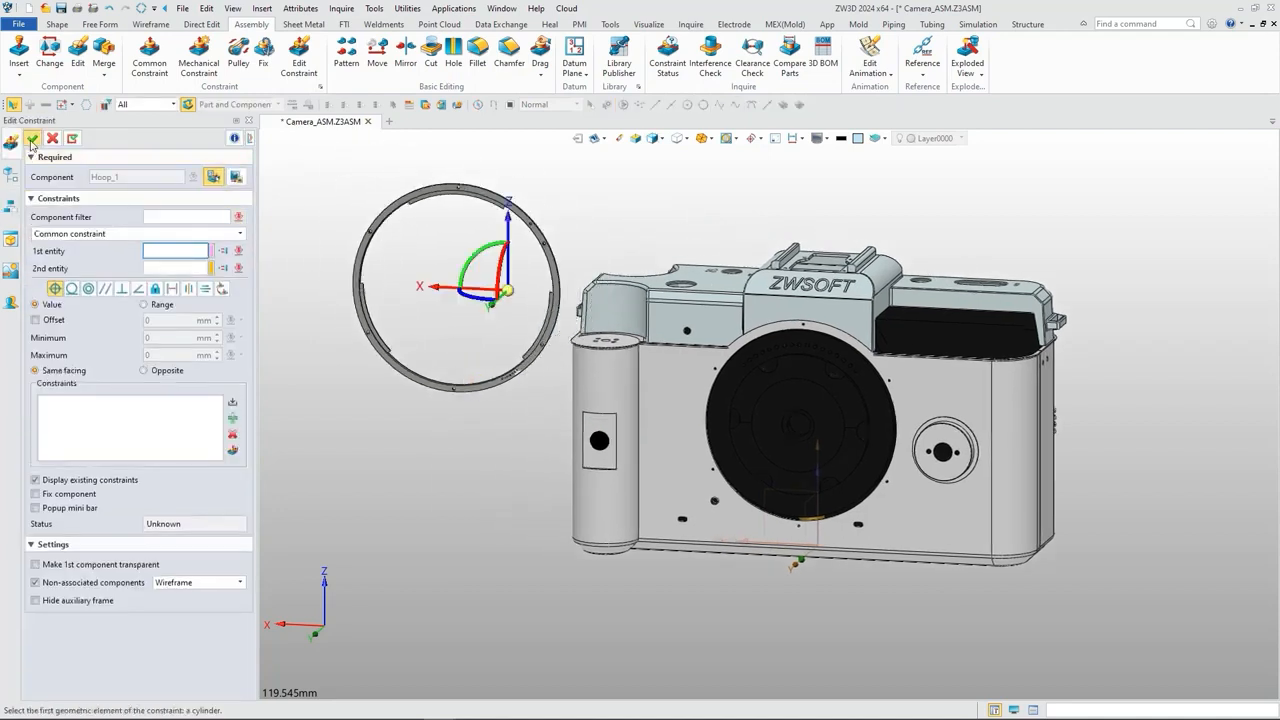
click(32, 140)
Step: Add a coincident constraint between the hoop's flat back face and the front cover's front face around the lens opening
right_drag(400, 428, 403, 408)
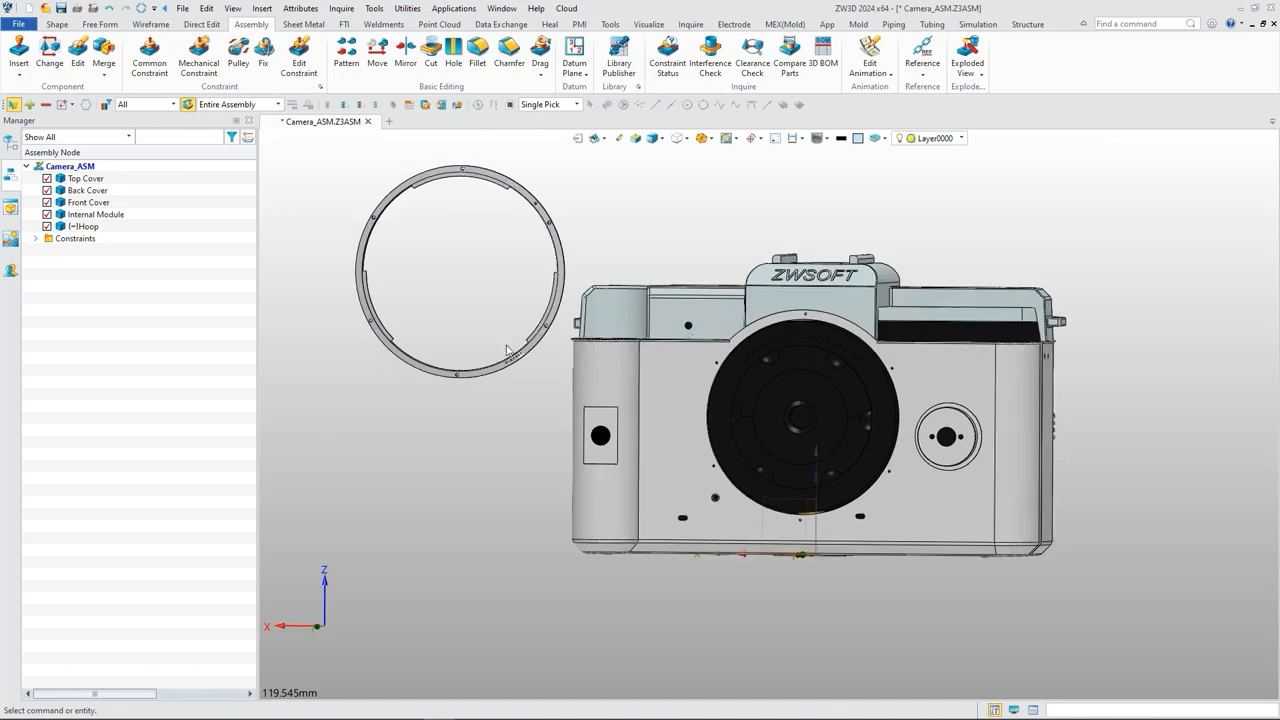
right_drag(527, 189, 466, 191)
right_drag(541, 245, 434, 251)
scroll(820, 186, up, 5)
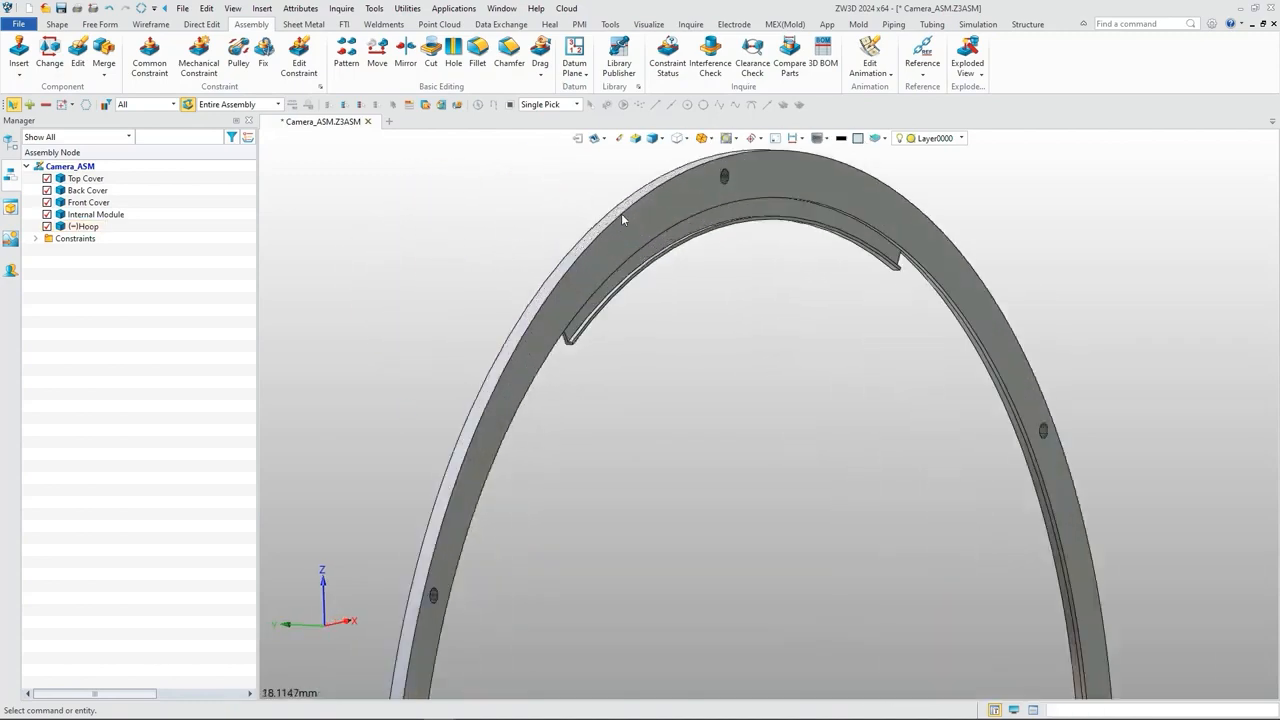
click(149, 58)
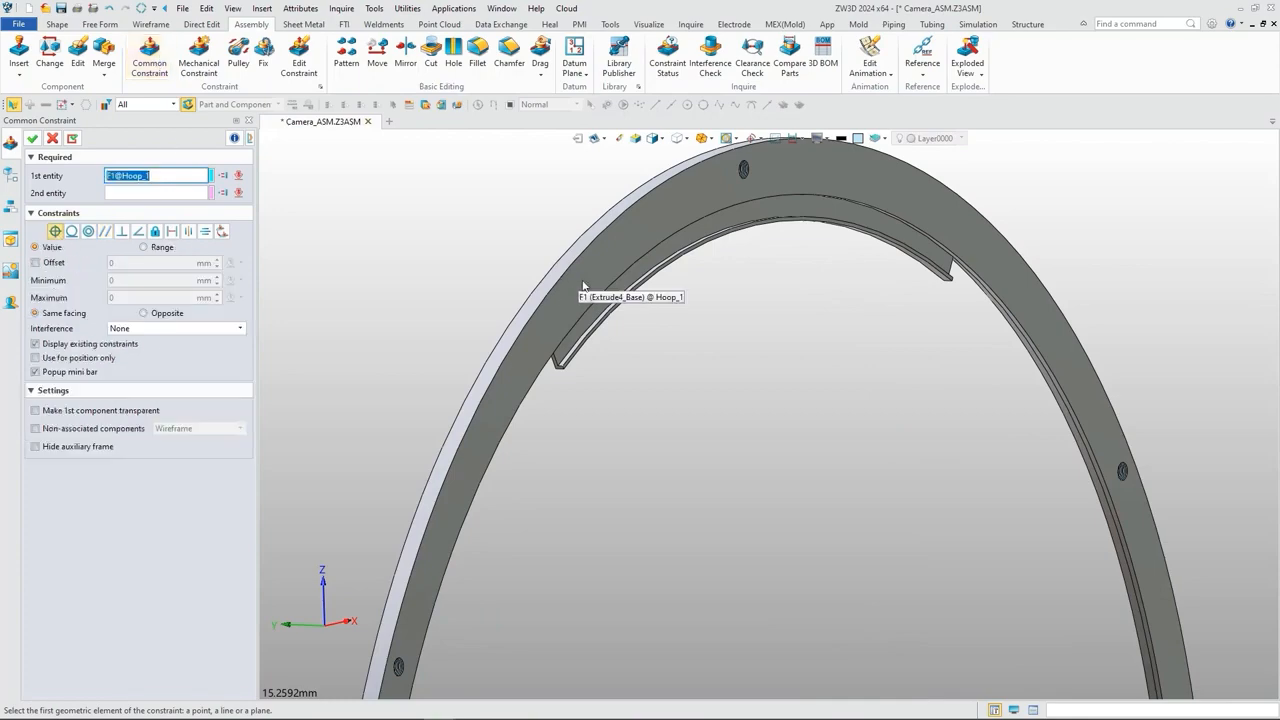
click(584, 286)
scroll(584, 286, down, 8)
right_drag(492, 498, 624, 478)
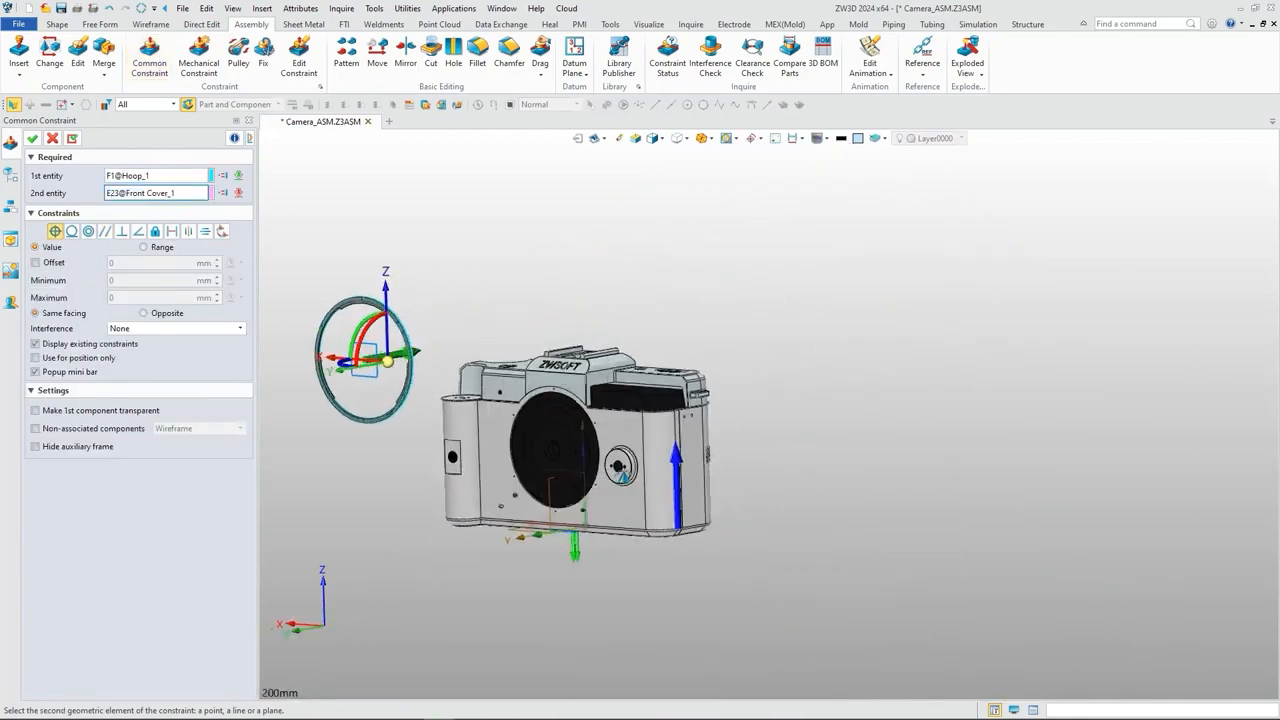
scroll(569, 397, up, 10)
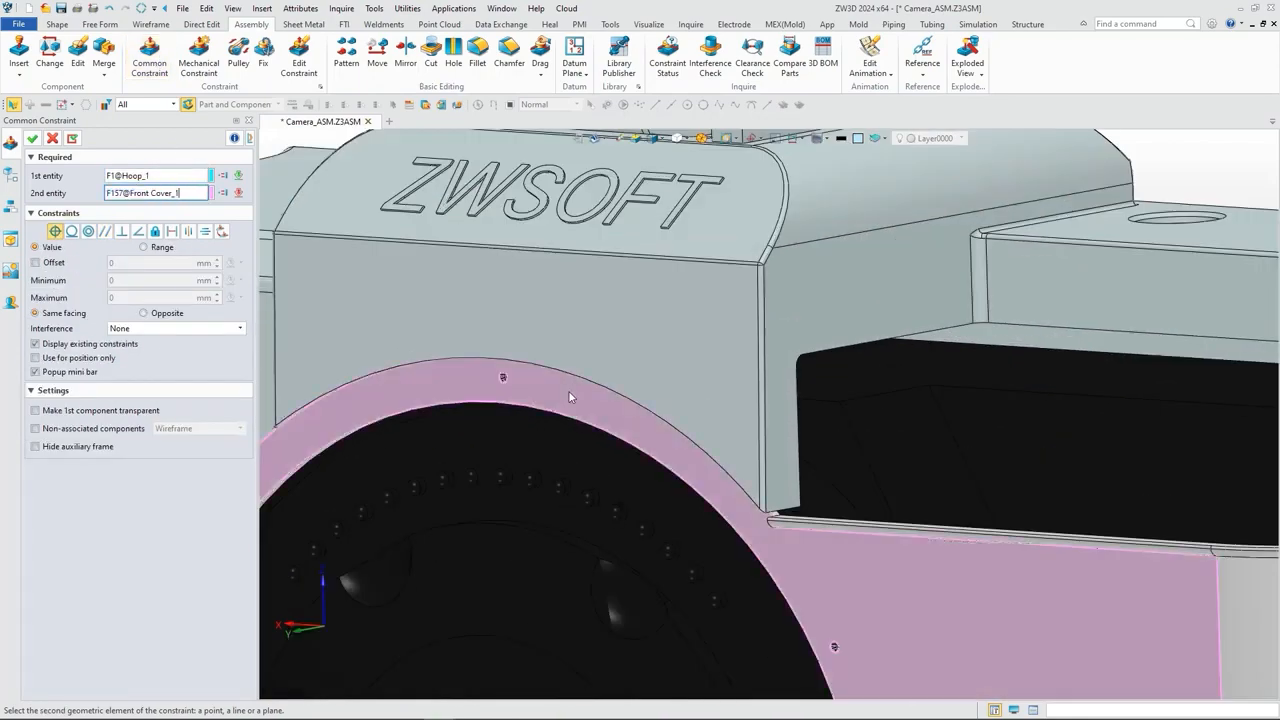
click(569, 397)
scroll(569, 397, down, 8)
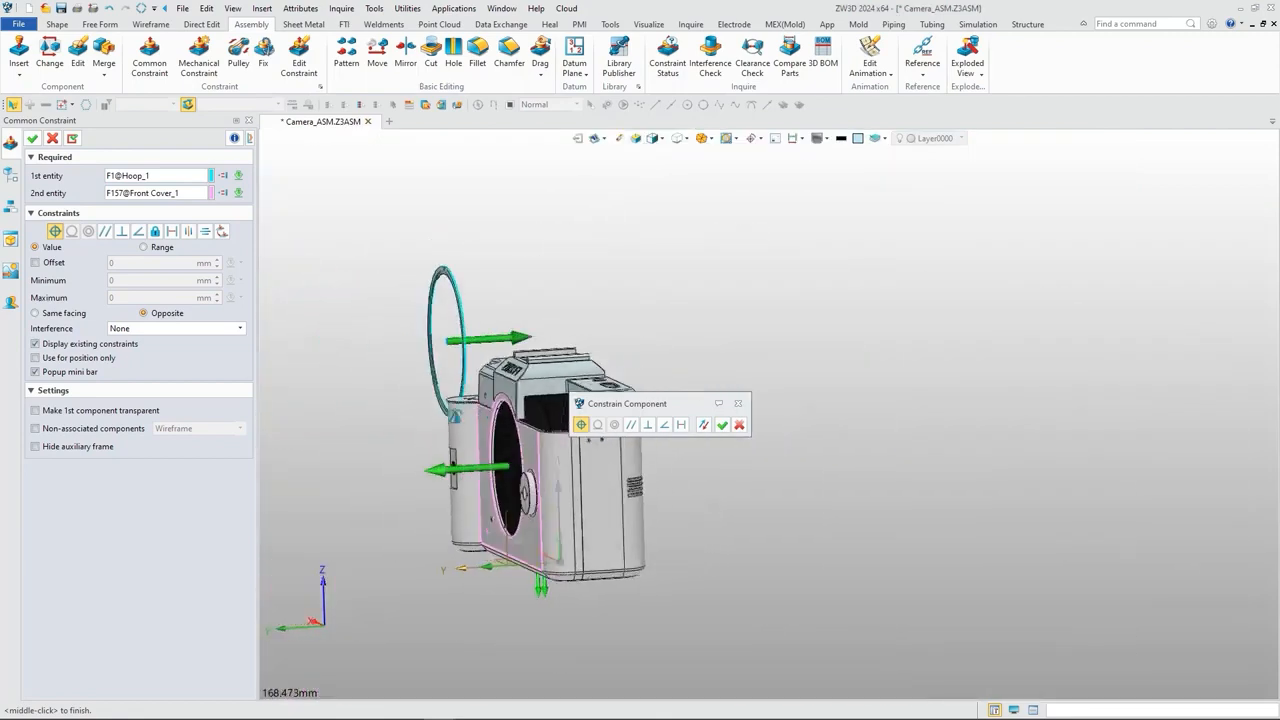
right_drag(550, 198, 519, 194)
scroll(490, 268, up, 6)
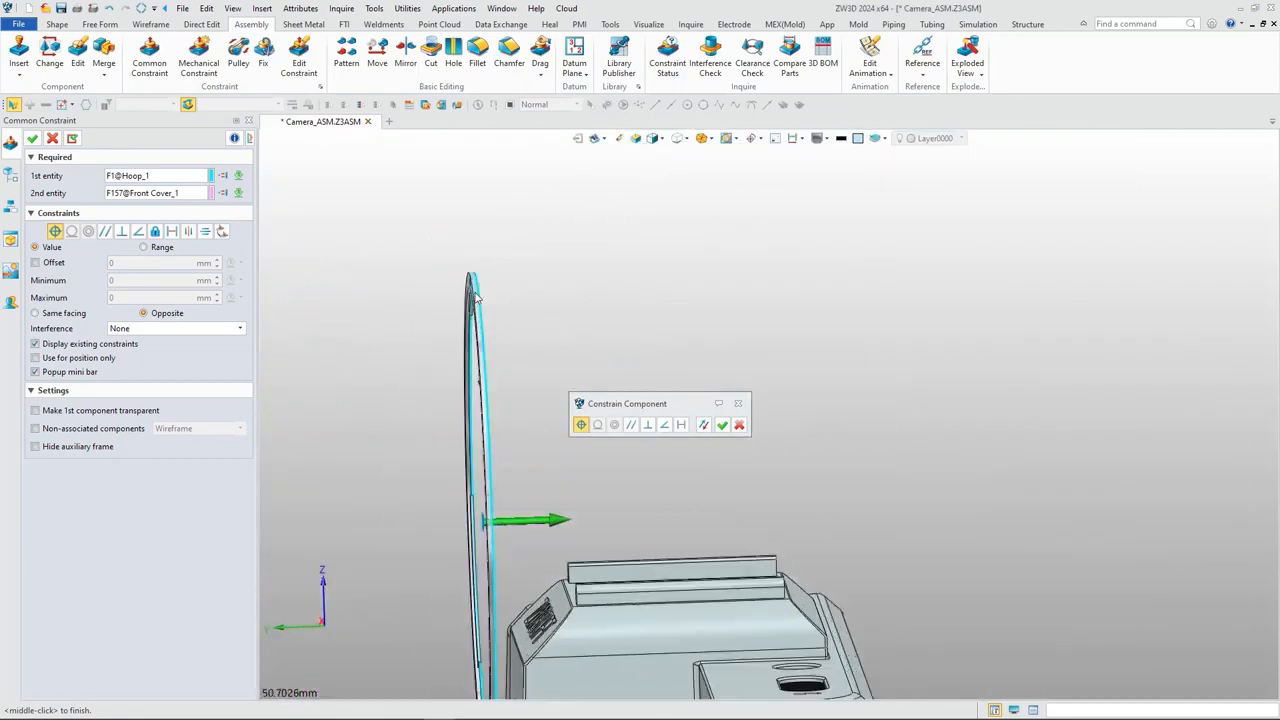
click(71, 139)
Step: Constrain the hoop's cylindrical step face concentric to the front cover's circular lens opening
scroll(466, 340, up, 6)
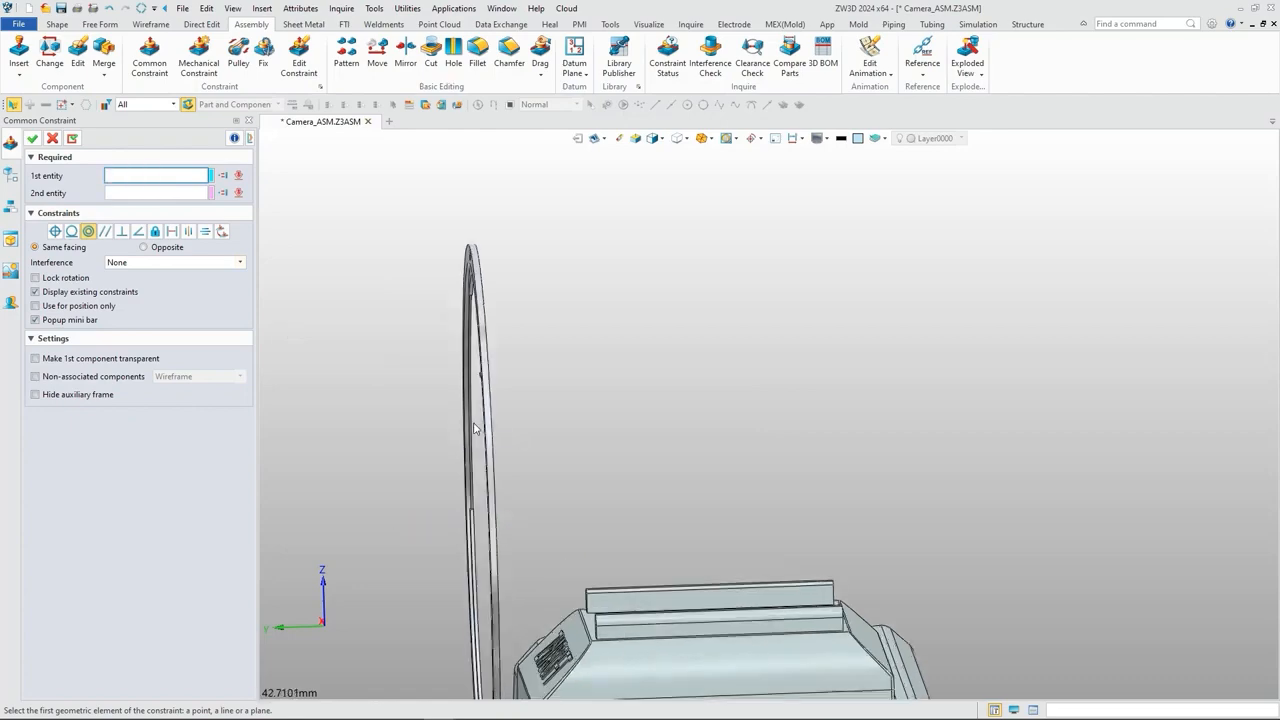
click(614, 248)
middle_drag(614, 248, 631, 463)
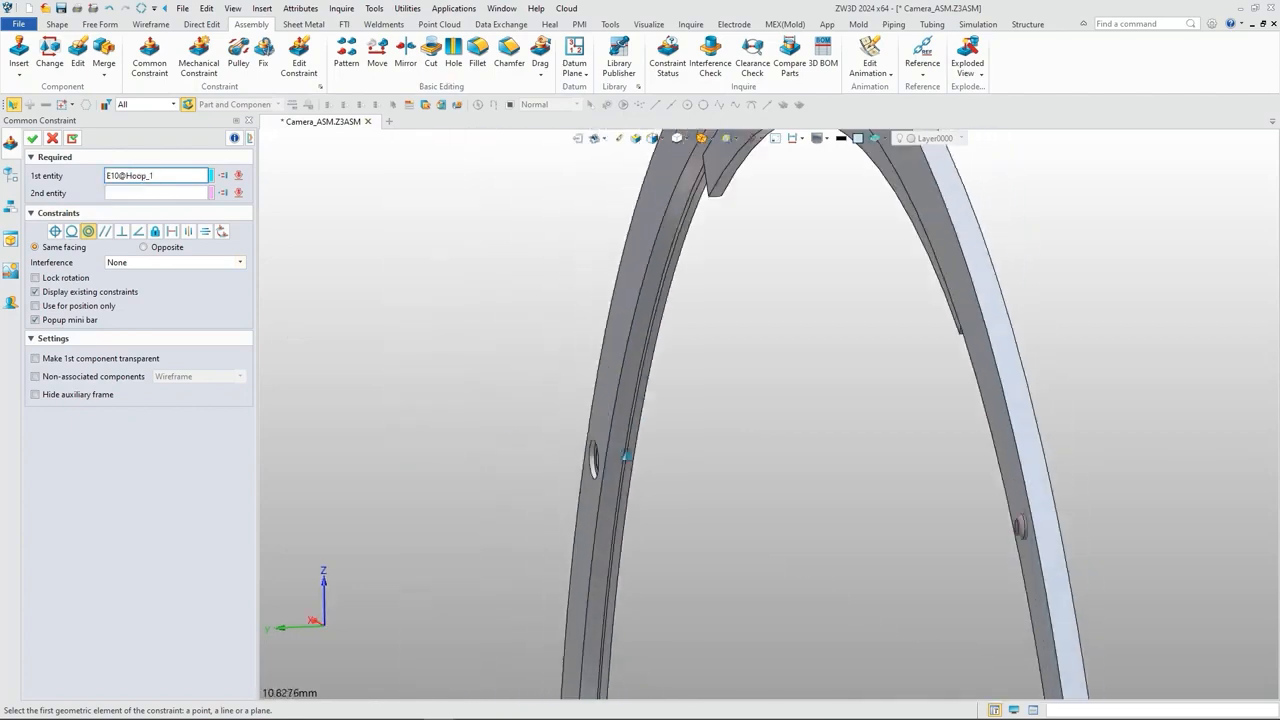
scroll(656, 268, up, 1)
scroll(656, 268, up, 1)
click(660, 264)
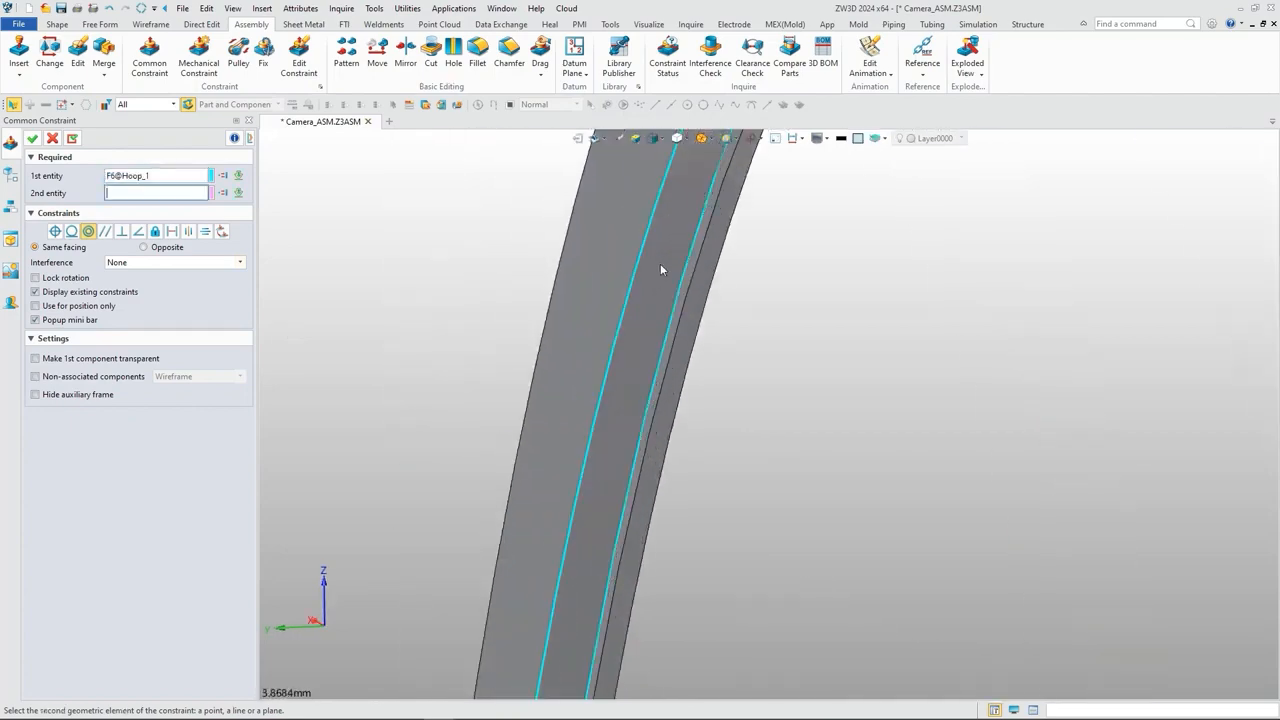
scroll(660, 264, down, 15)
scroll(715, 440, up, 10)
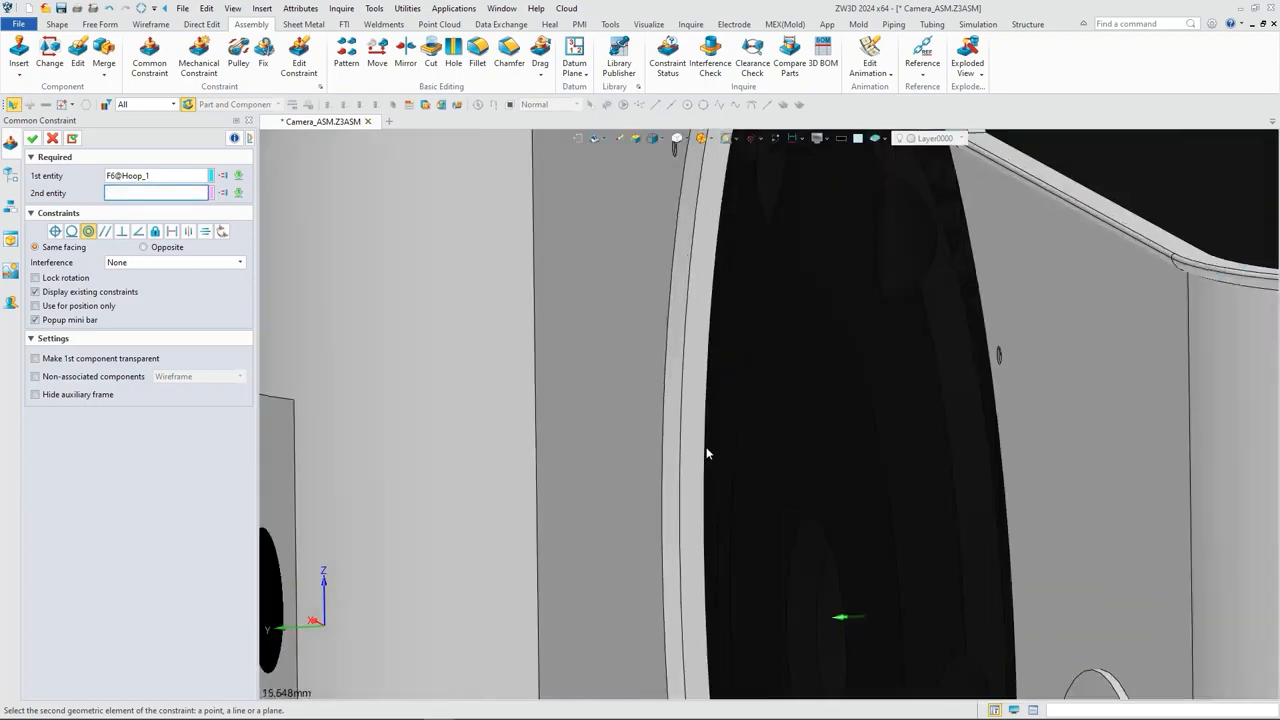
click(639, 319)
scroll(650, 247, down, 10)
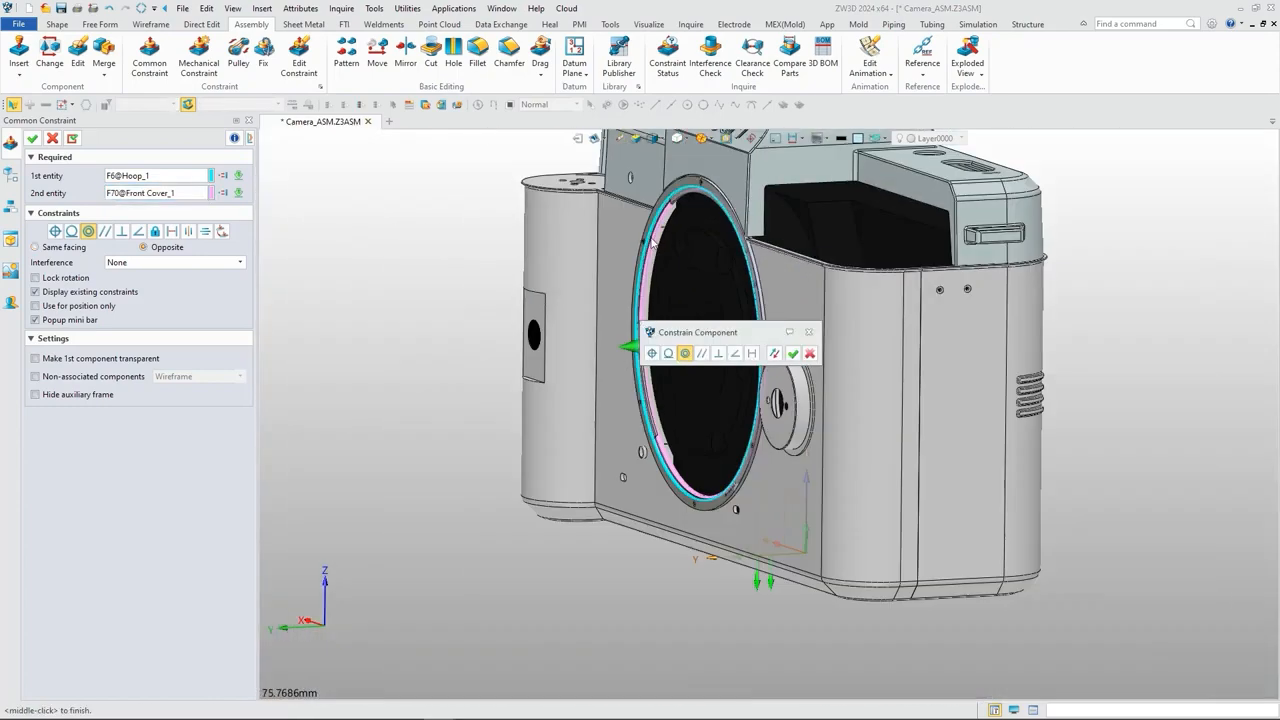
click(71, 139)
Step: Add a concentric constraint between a threaded screw hole on the hoop and the matching screw hole in the front cover
right_drag(647, 224, 722, 238)
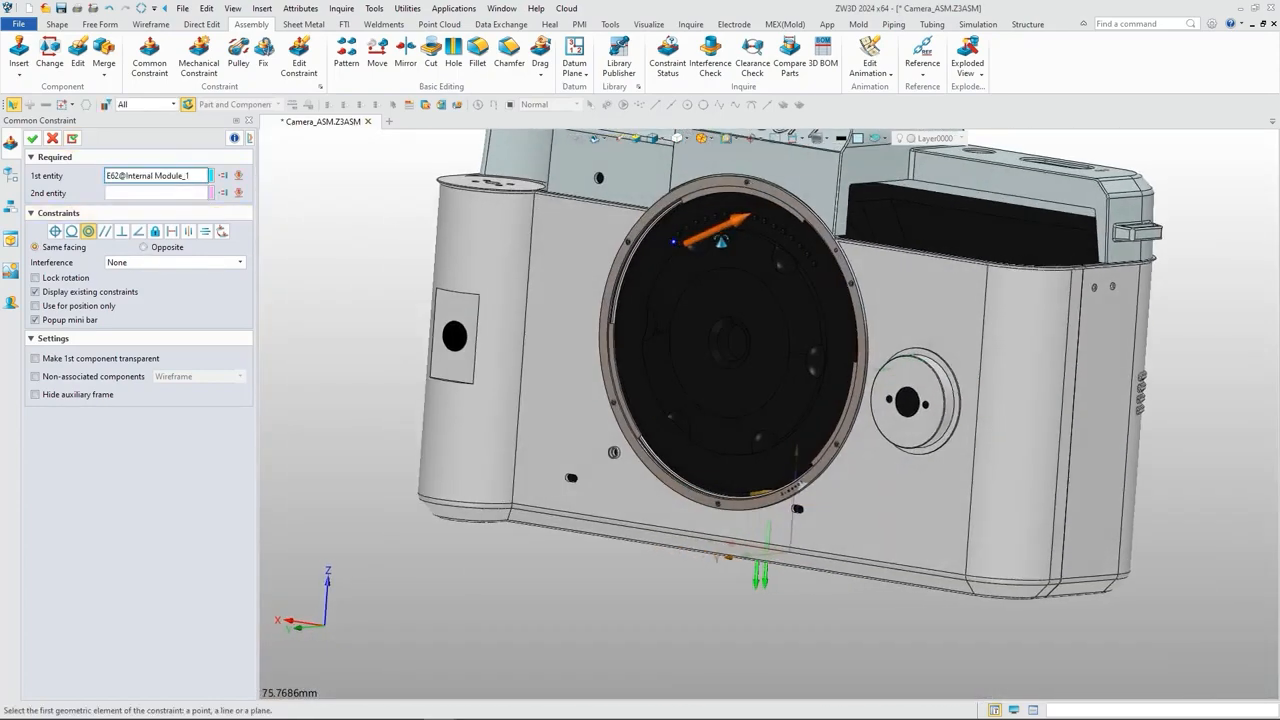
scroll(746, 182, up, 12)
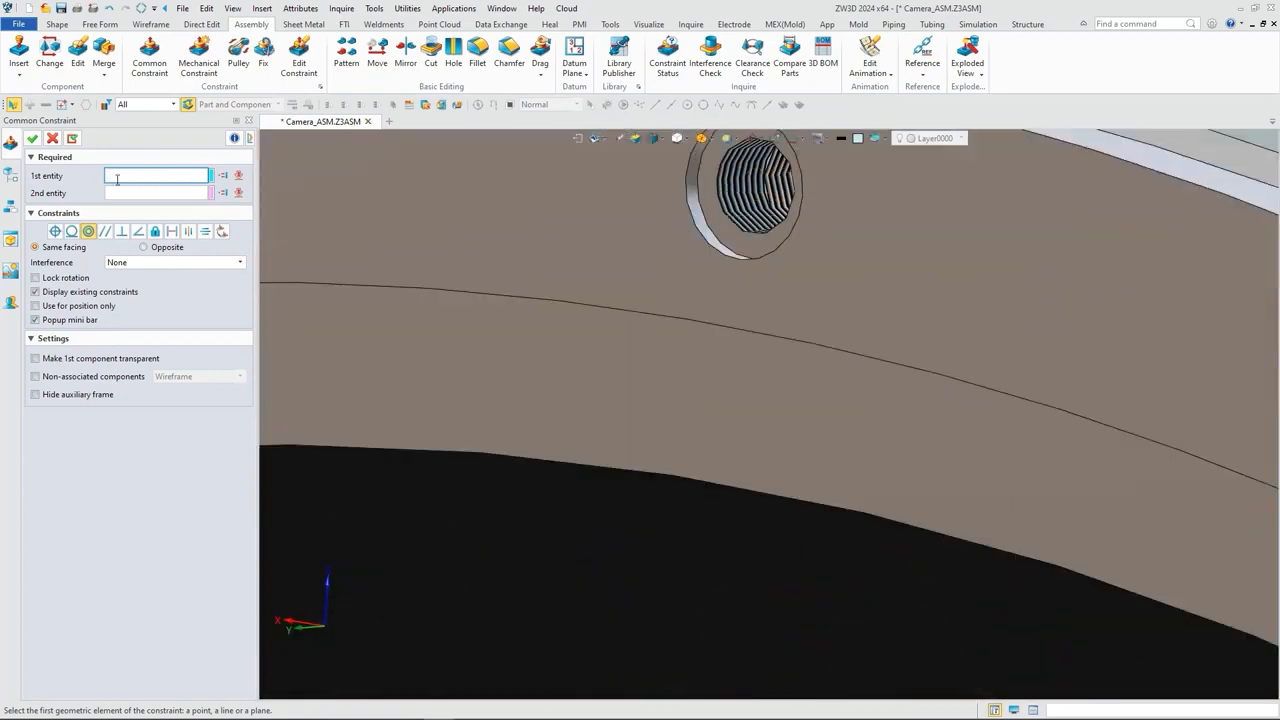
scroll(762, 204, up, 3)
click(715, 203)
scroll(730, 200, down, 3)
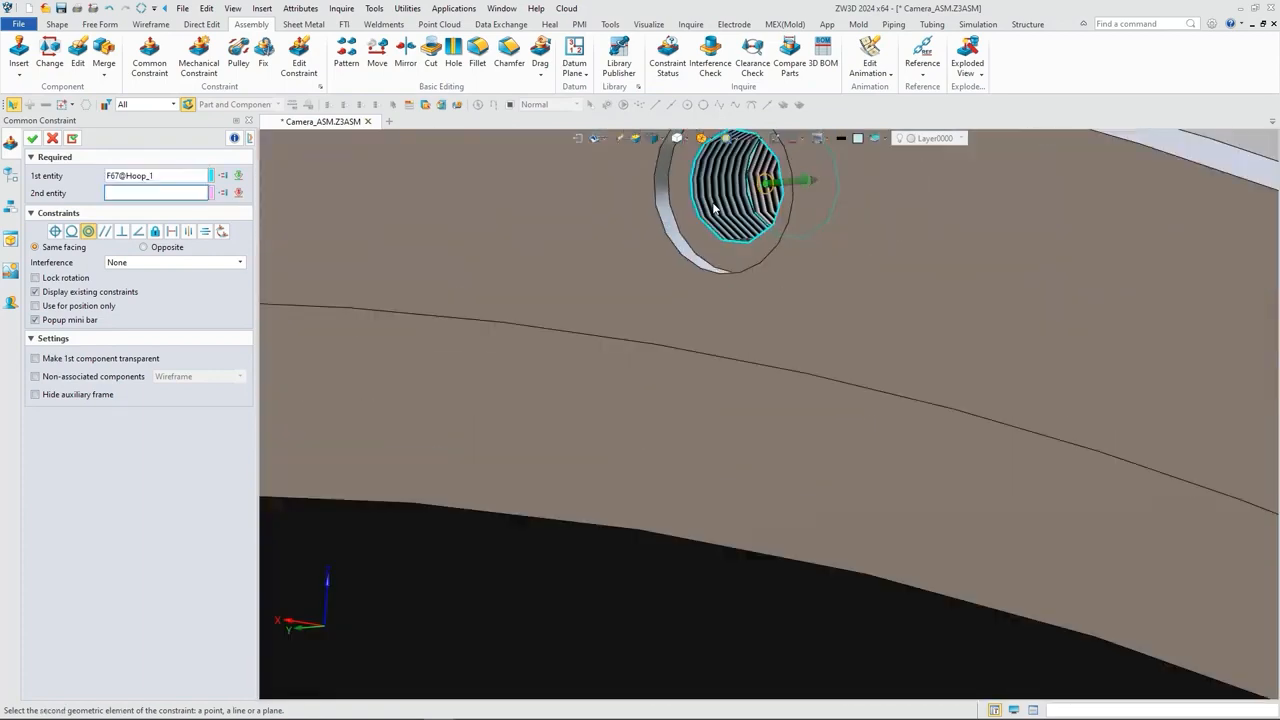
scroll(775, 218, up, 5)
click(775, 213)
scroll(775, 213, down, 5)
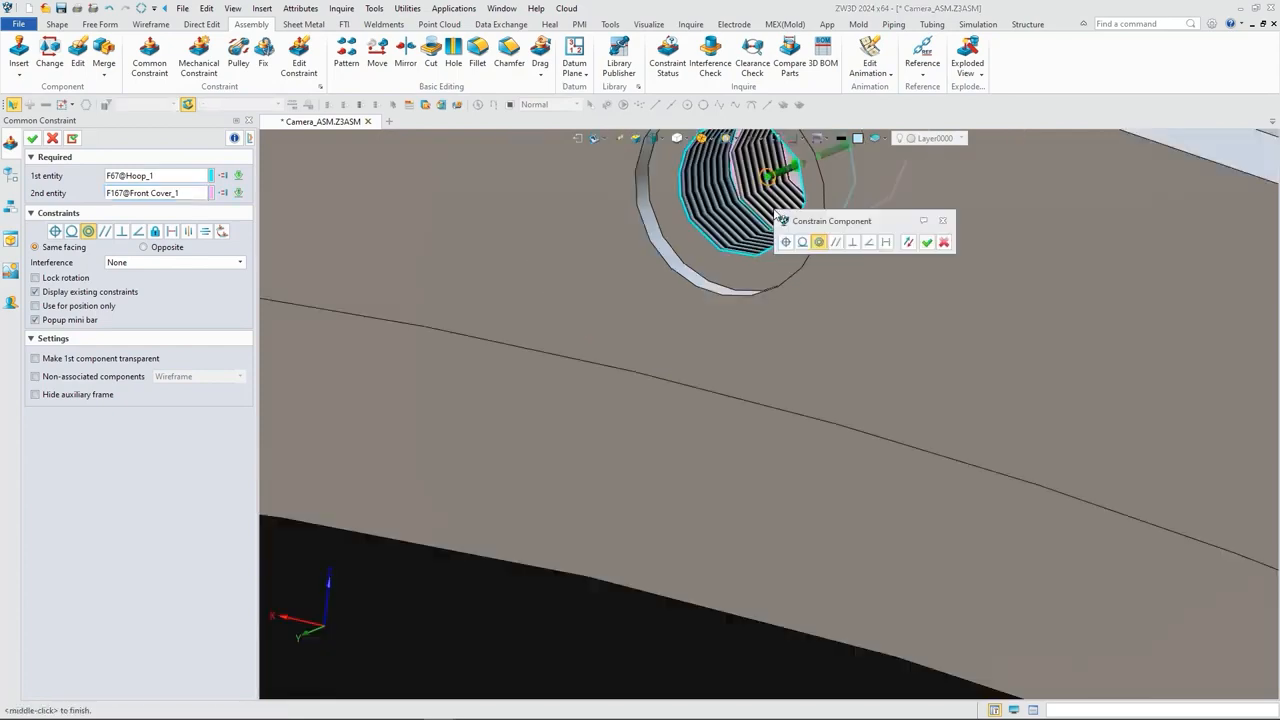
click(33, 139)
scroll(451, 245, down, 4)
scroll(450, 247, down, 10)
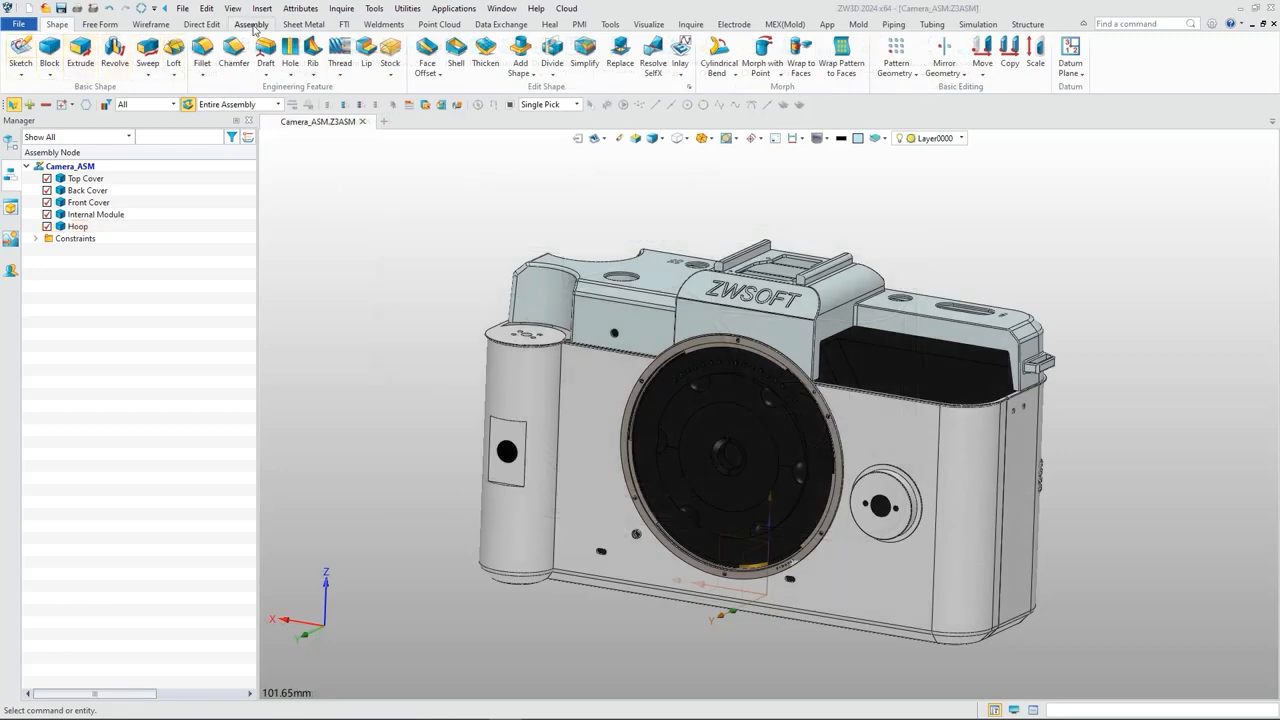
Step: Insert the Lens.Z3PRT component at a free point beside the camera body
click(252, 27)
click(19, 50)
scroll(533, 346, down, 2)
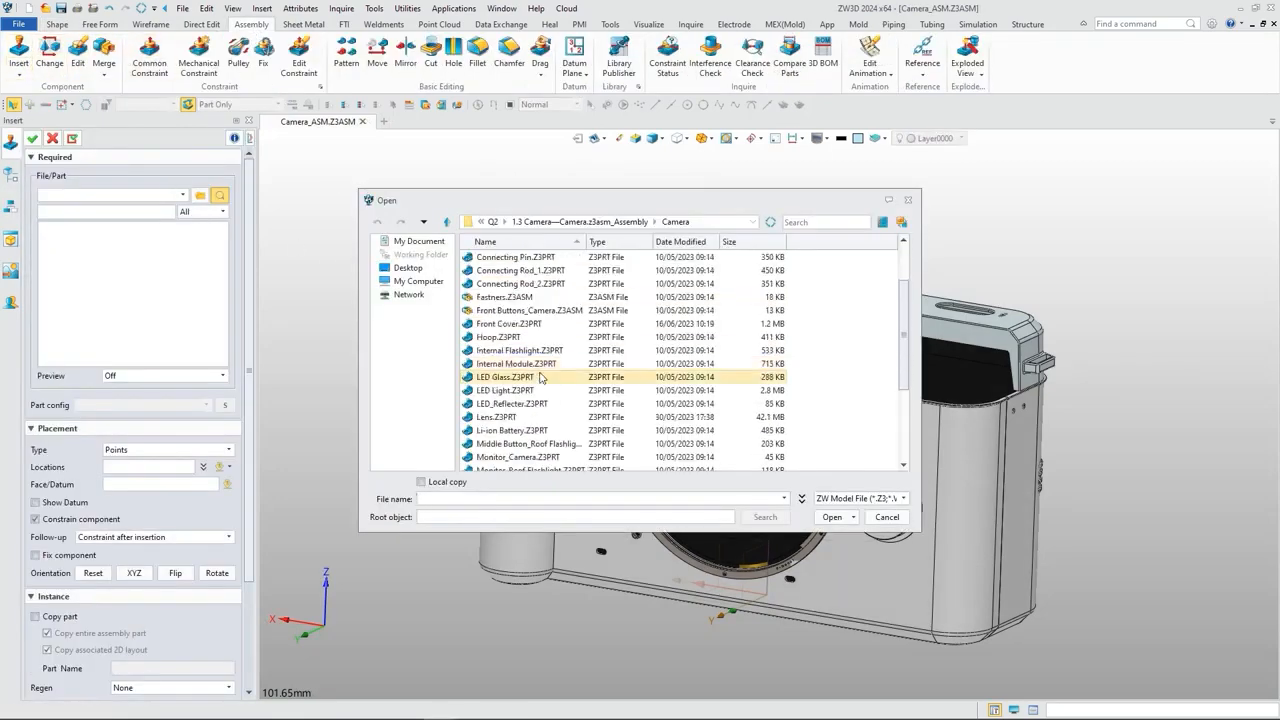
click(538, 414)
click(832, 517)
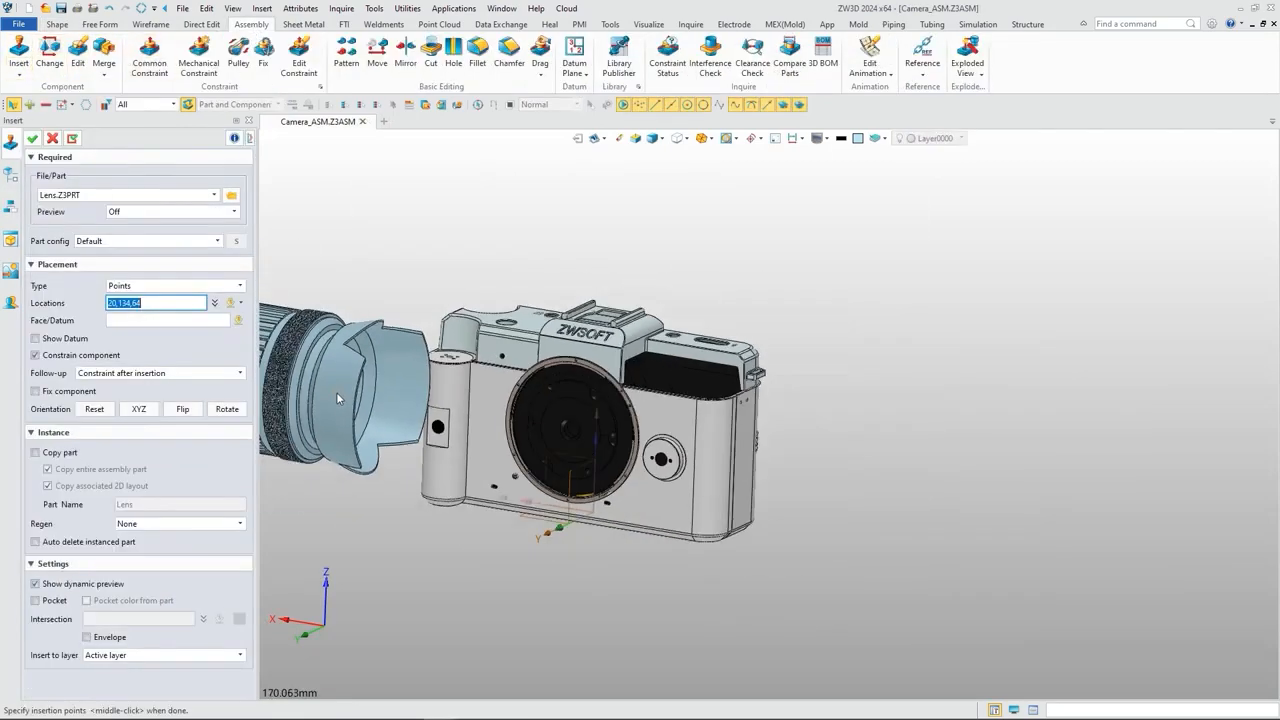
click(462, 425)
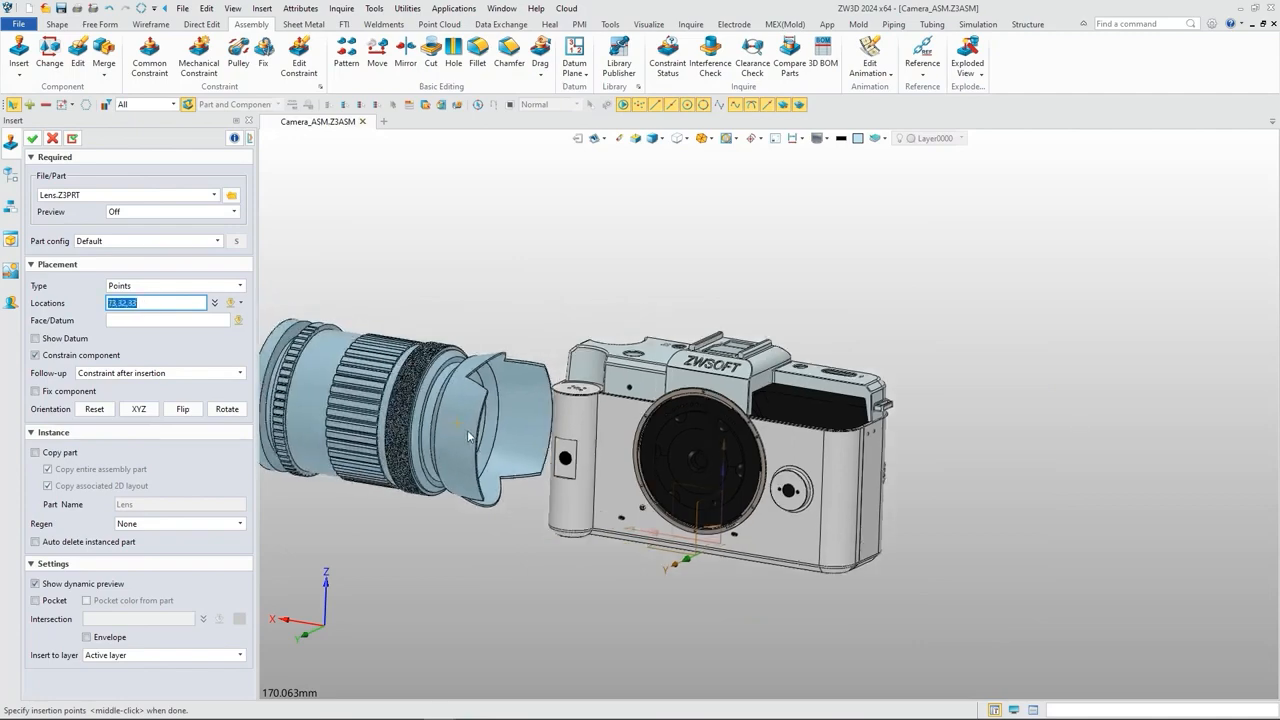
middle_click(467, 430)
click(33, 139)
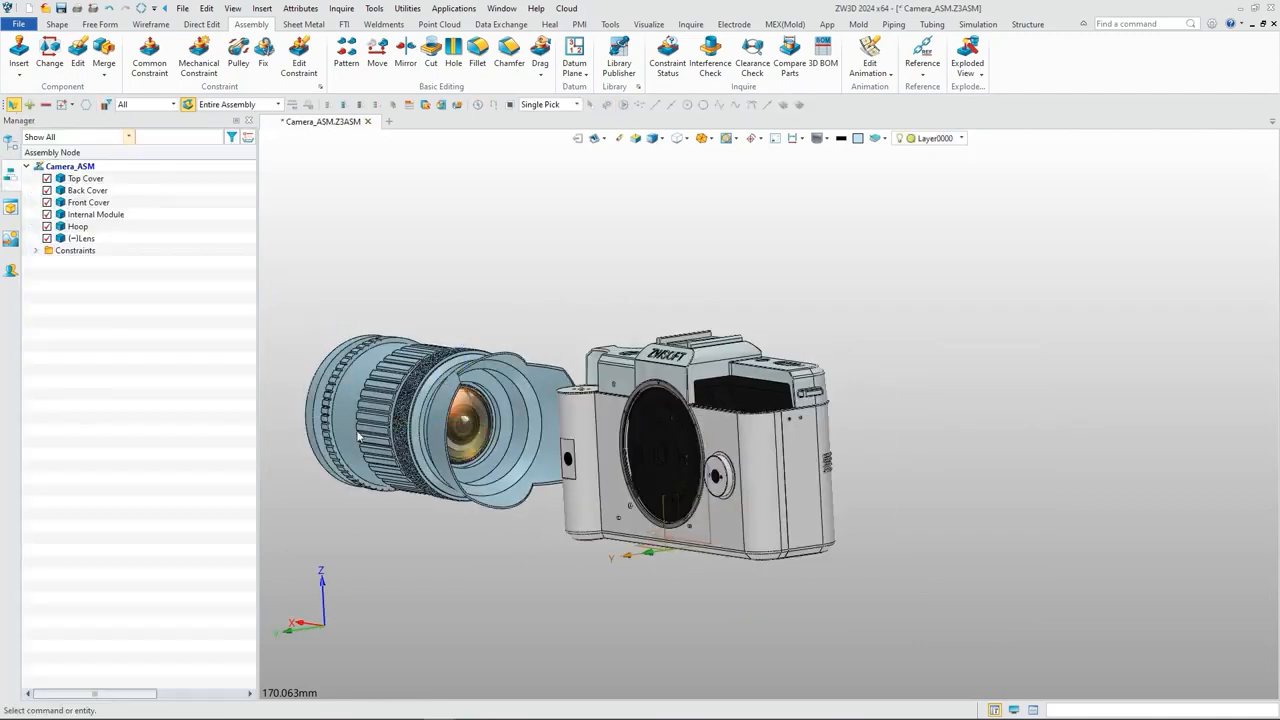
Step: Add a coincident constraint between the lens's flat rear mounting face and the hoop's front face, facing opposite directions
middle_drag(631, 502, 343, 498)
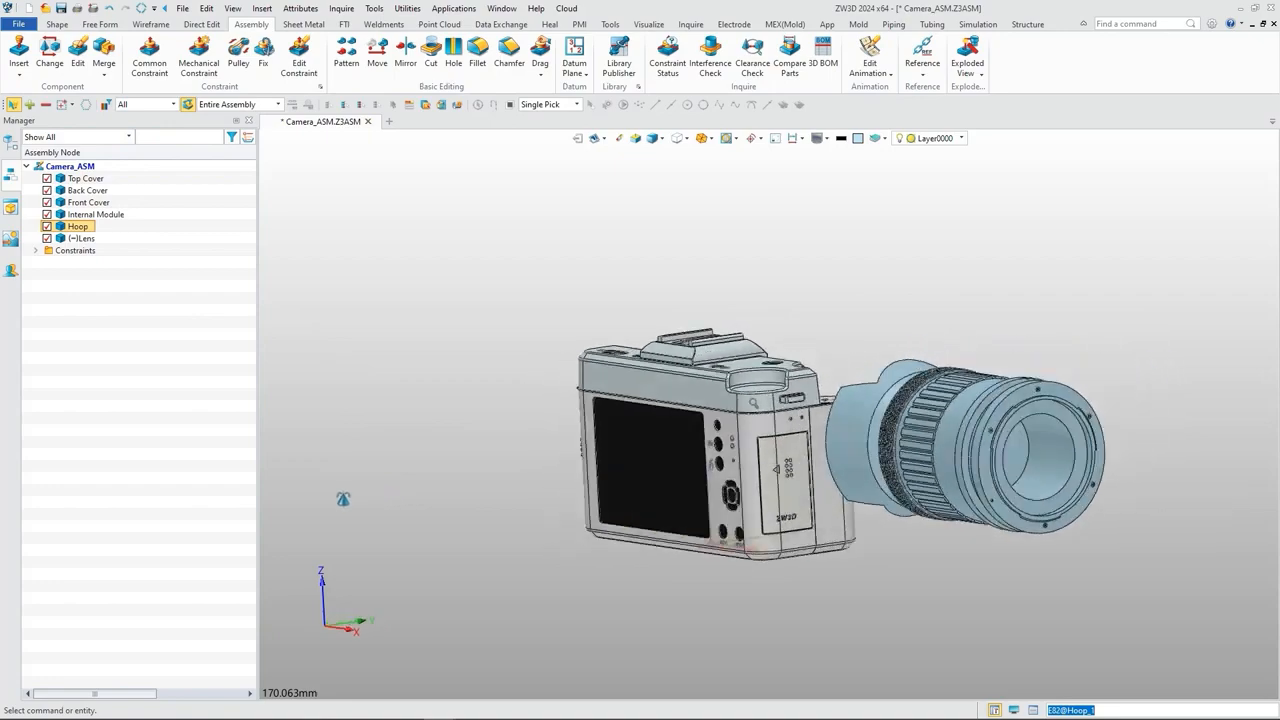
scroll(1042, 400, up, 5)
click(149, 55)
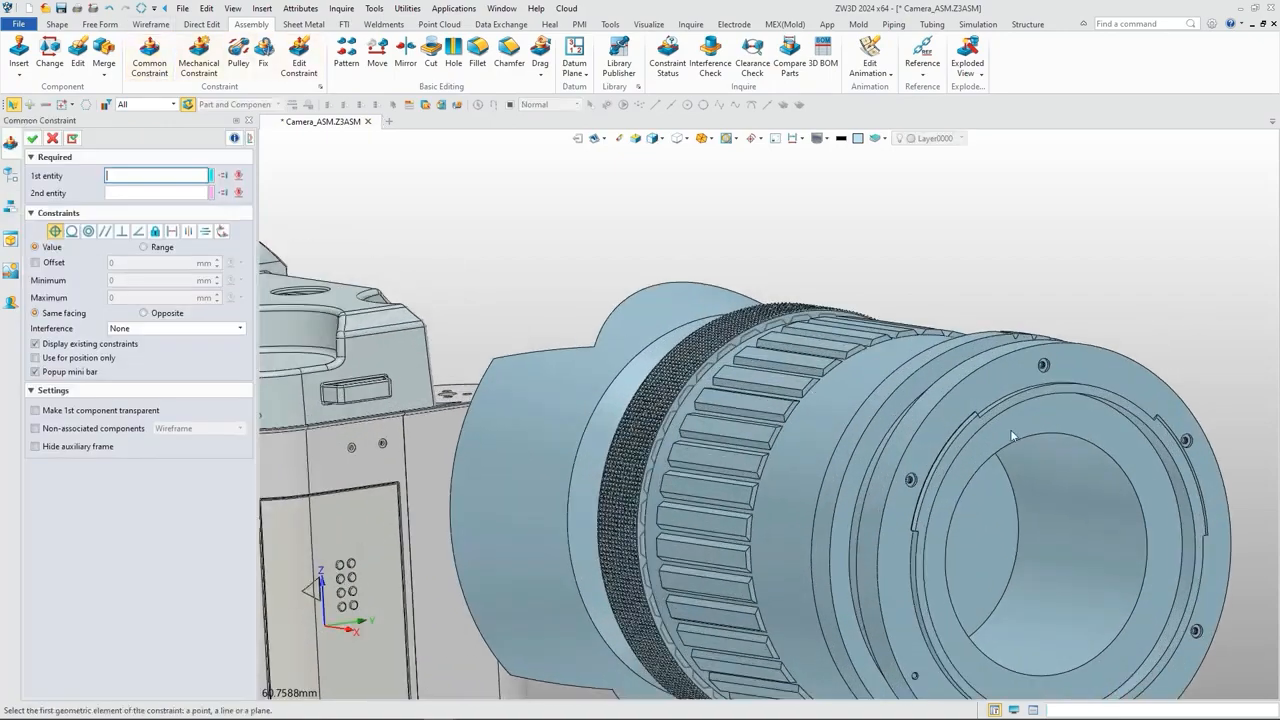
scroll(994, 393, up, 5)
click(955, 340)
scroll(955, 344, down, 8)
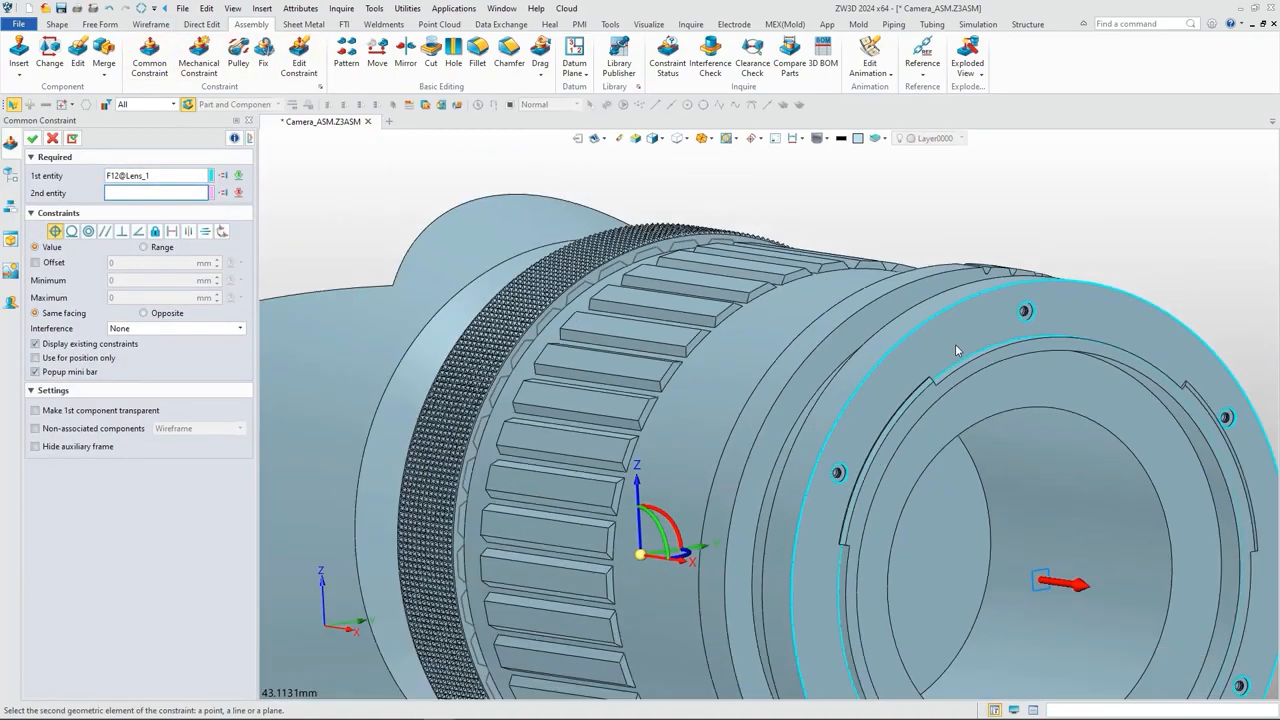
middle_drag(966, 362, 862, 381)
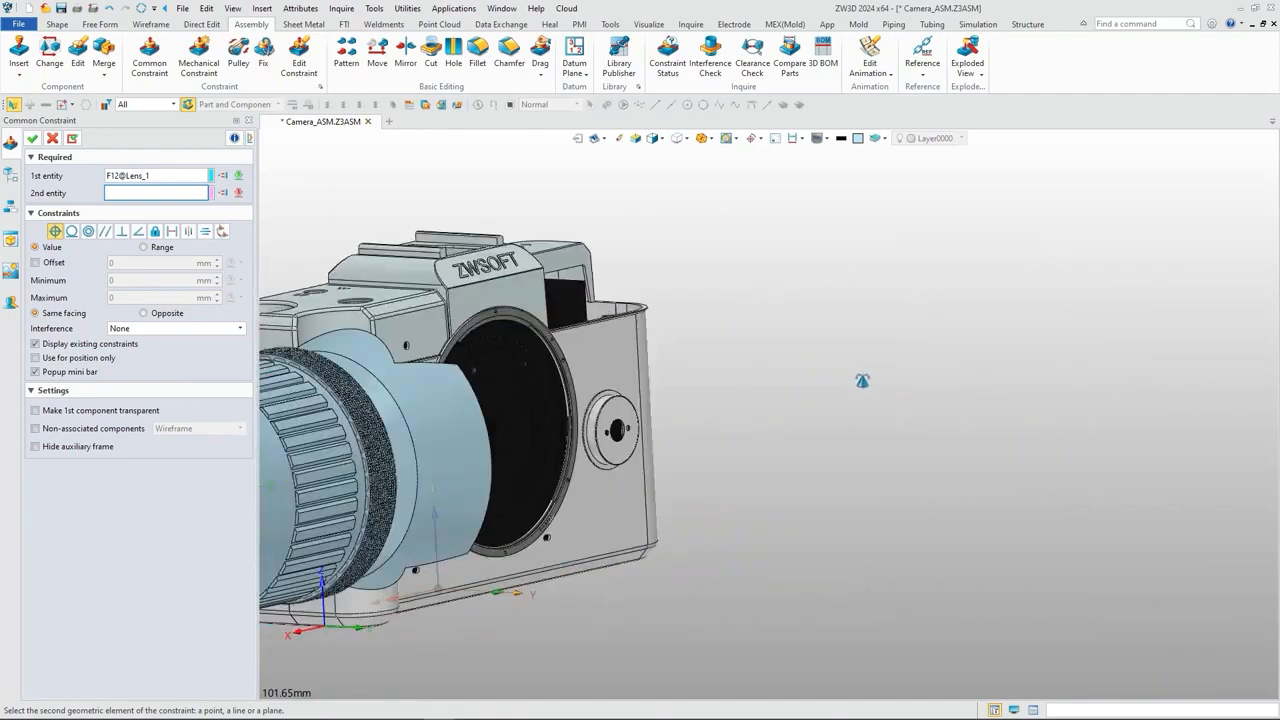
scroll(516, 324, up, 8)
click(520, 322)
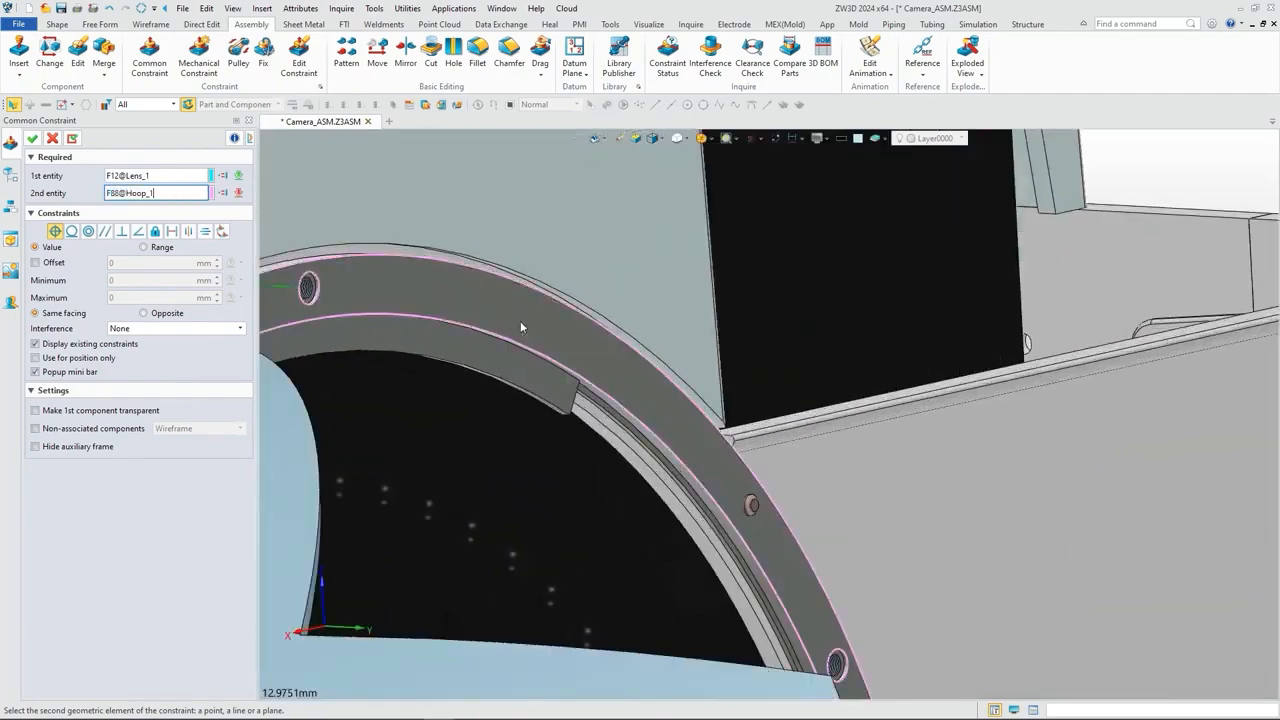
scroll(520, 325, down, 8)
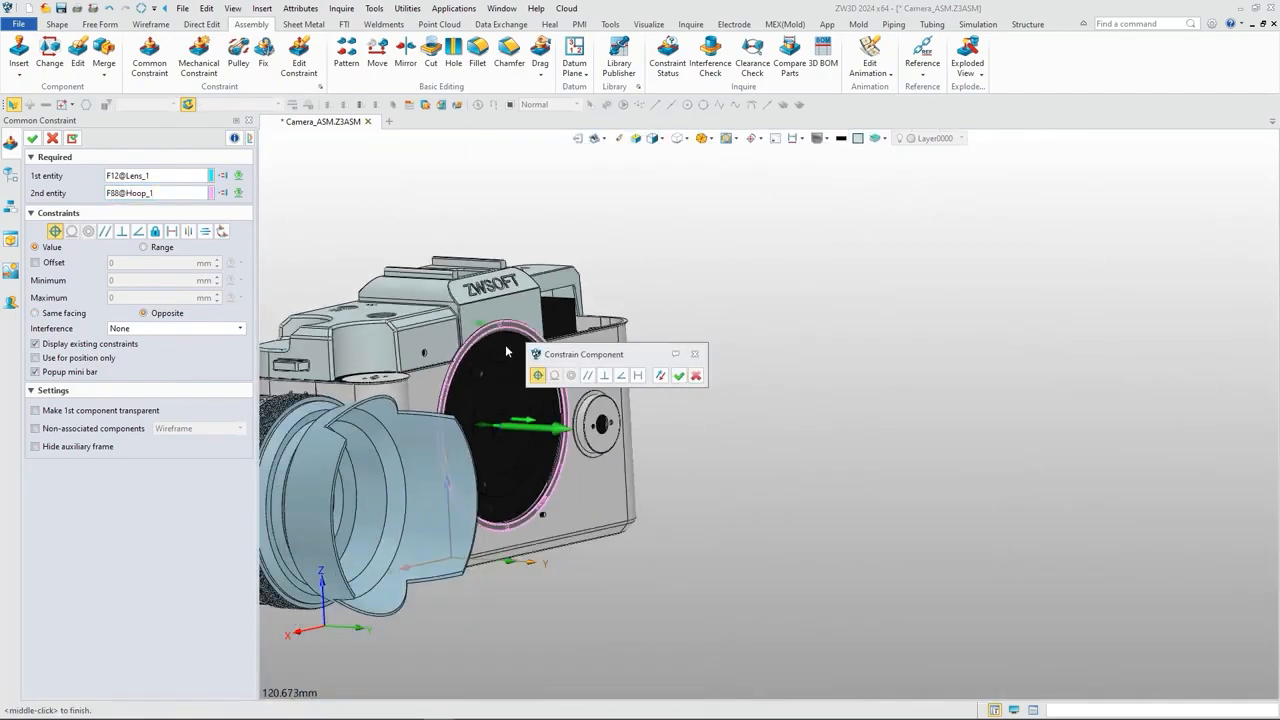
middle_drag(652, 427, 873, 418)
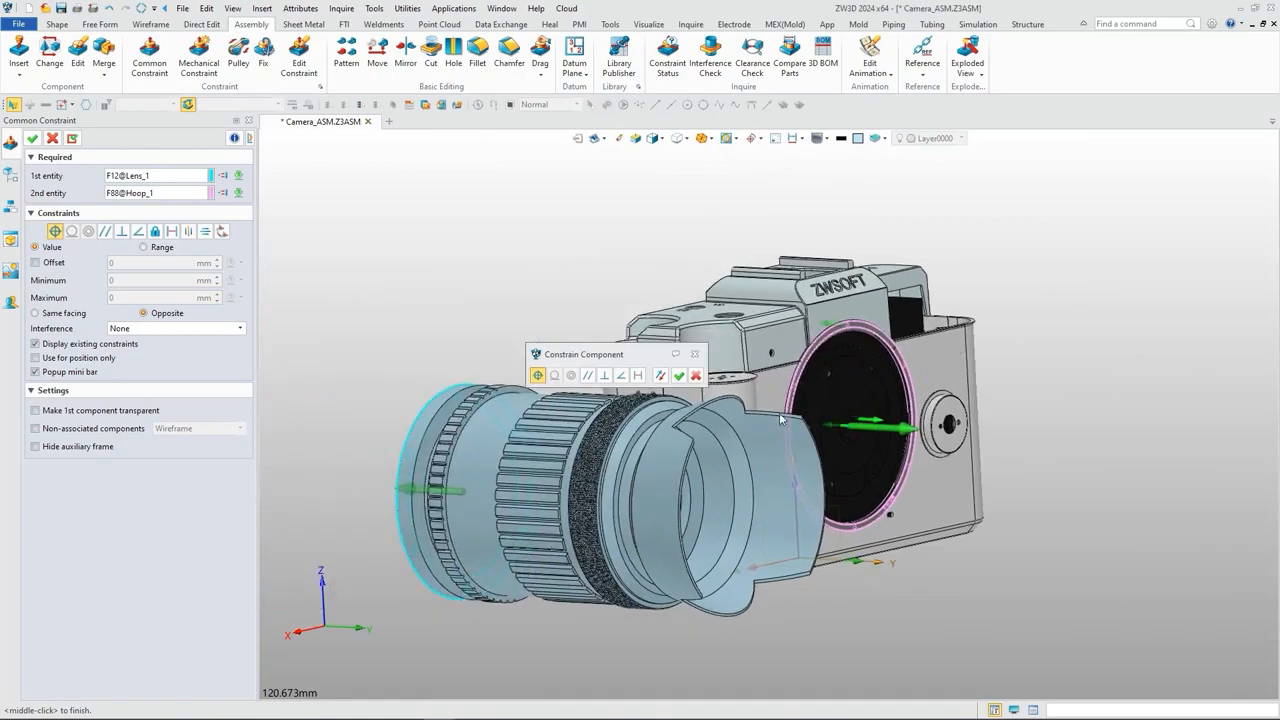
click(72, 138)
Step: Constrain the outer cylindrical face at the lens's rear end concentric to the hoop's outer circular edge
click(88, 231)
scroll(416, 430, up, 3)
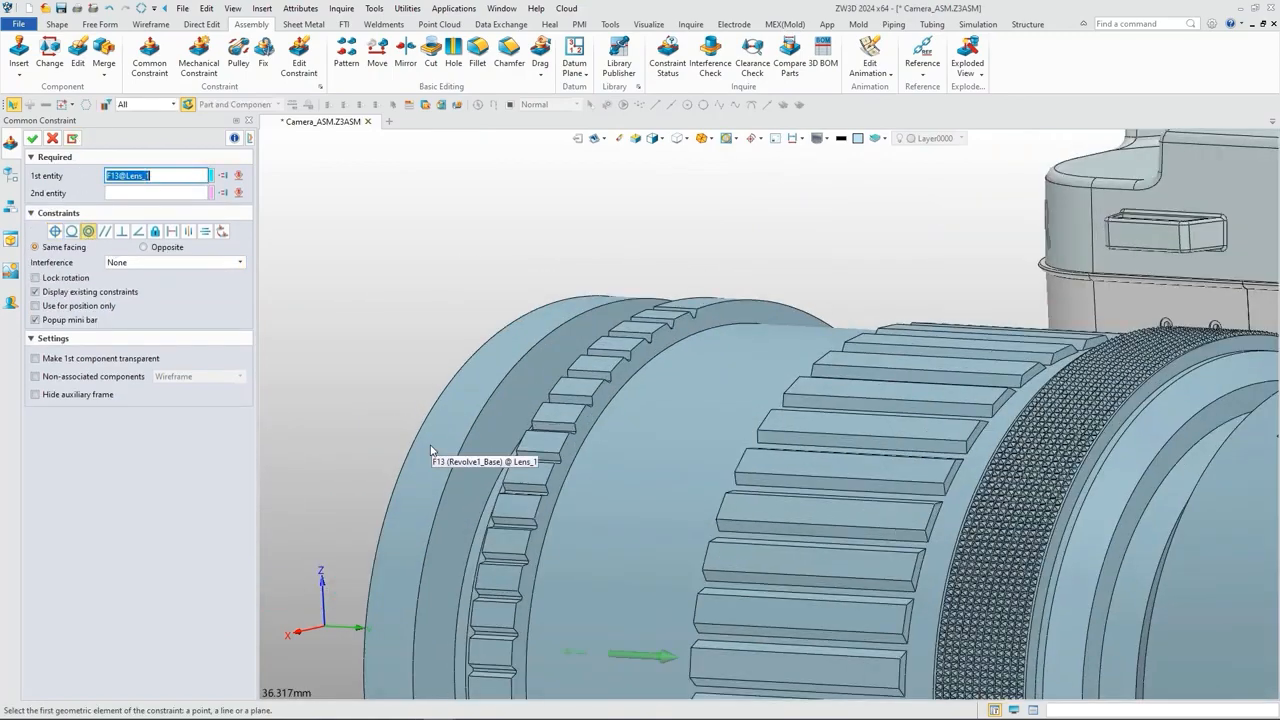
click(428, 447)
scroll(428, 447, down, 5)
scroll(924, 392, up, 6)
scroll(924, 392, up, 6)
click(907, 379)
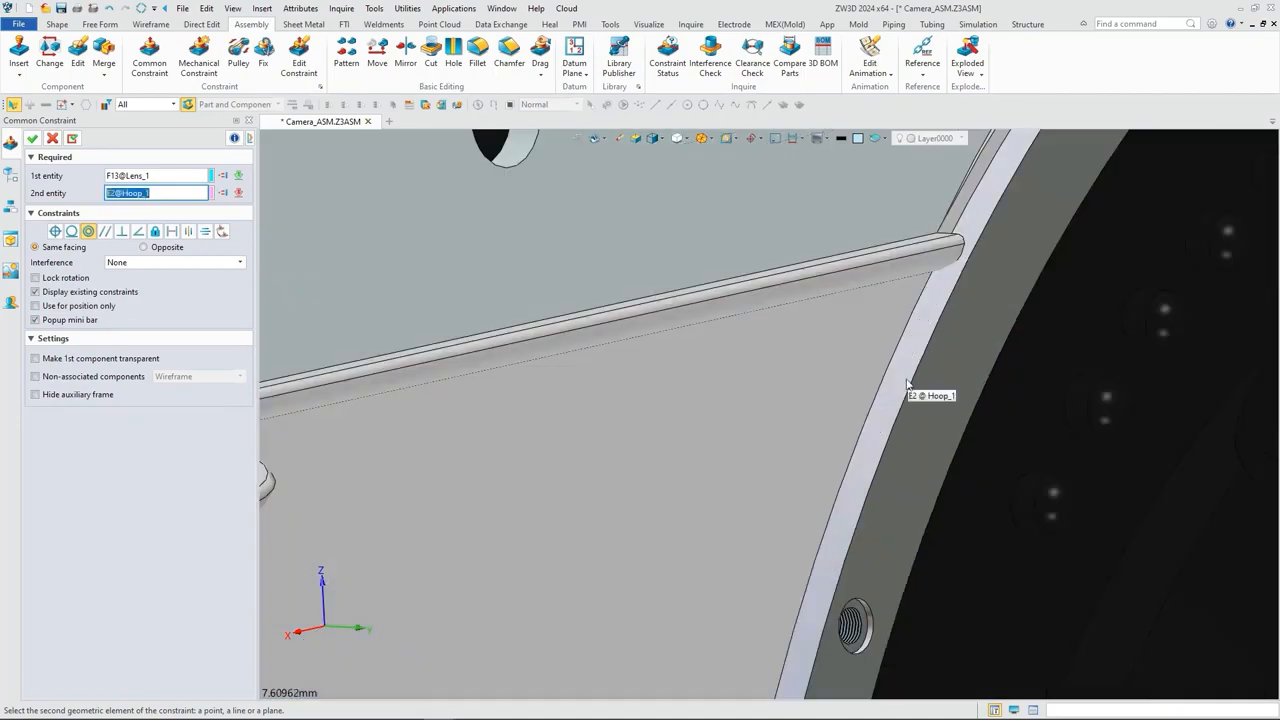
scroll(851, 396, down, 1)
scroll(851, 396, down, 6)
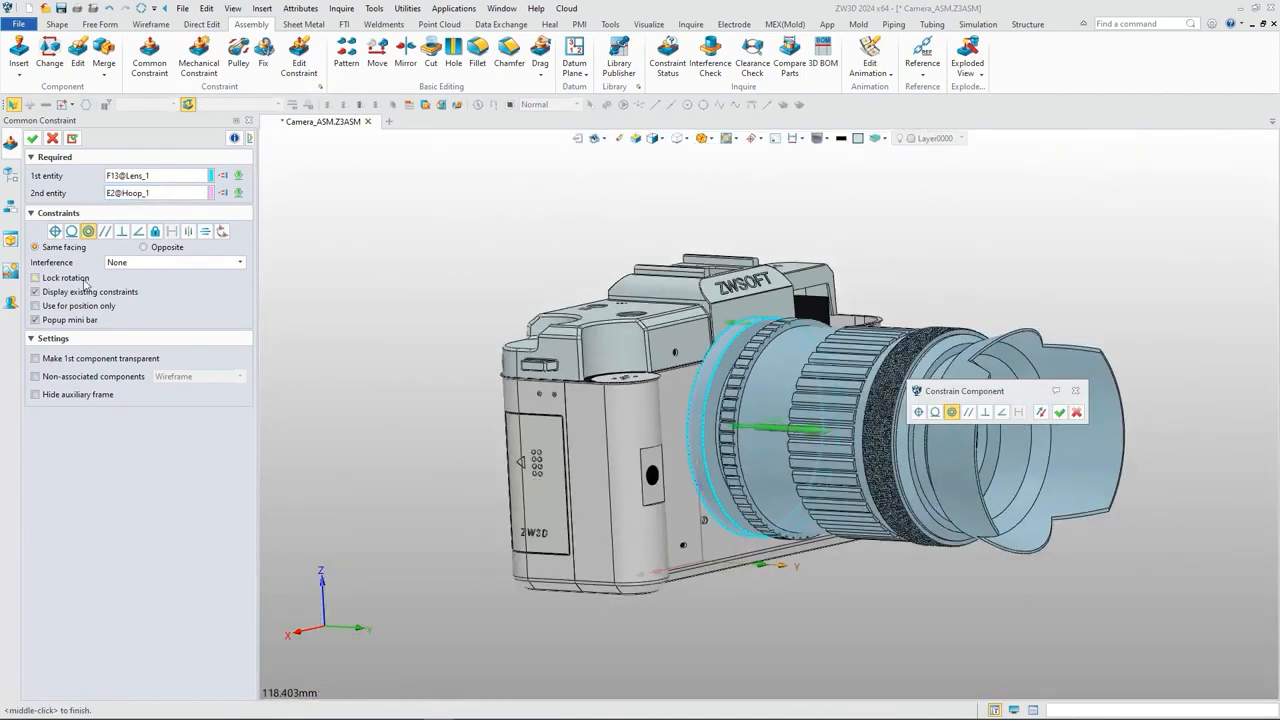
click(33, 139)
right_drag(1124, 524, 980, 551)
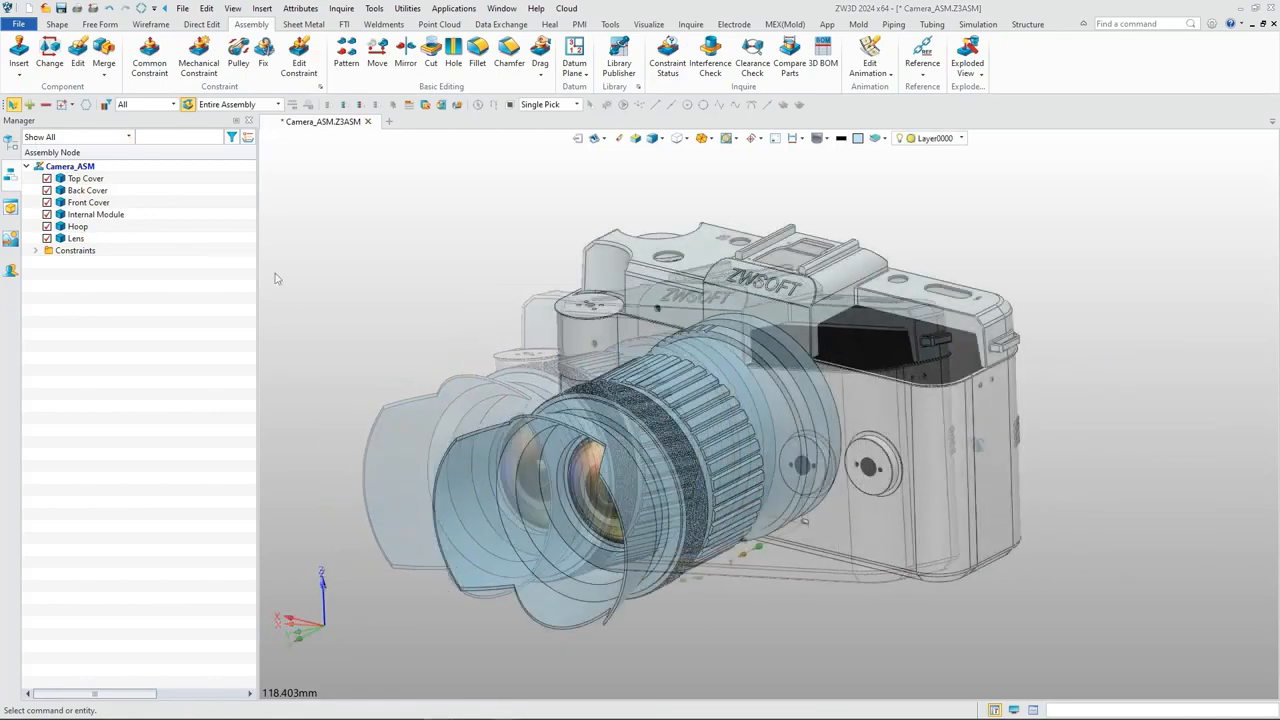
Step: Insert the Connecting Rod_2.Z3PRT component above the camera body and turn it about the vertical axis so its notched side faces the front
click(18, 50)
click(231, 195)
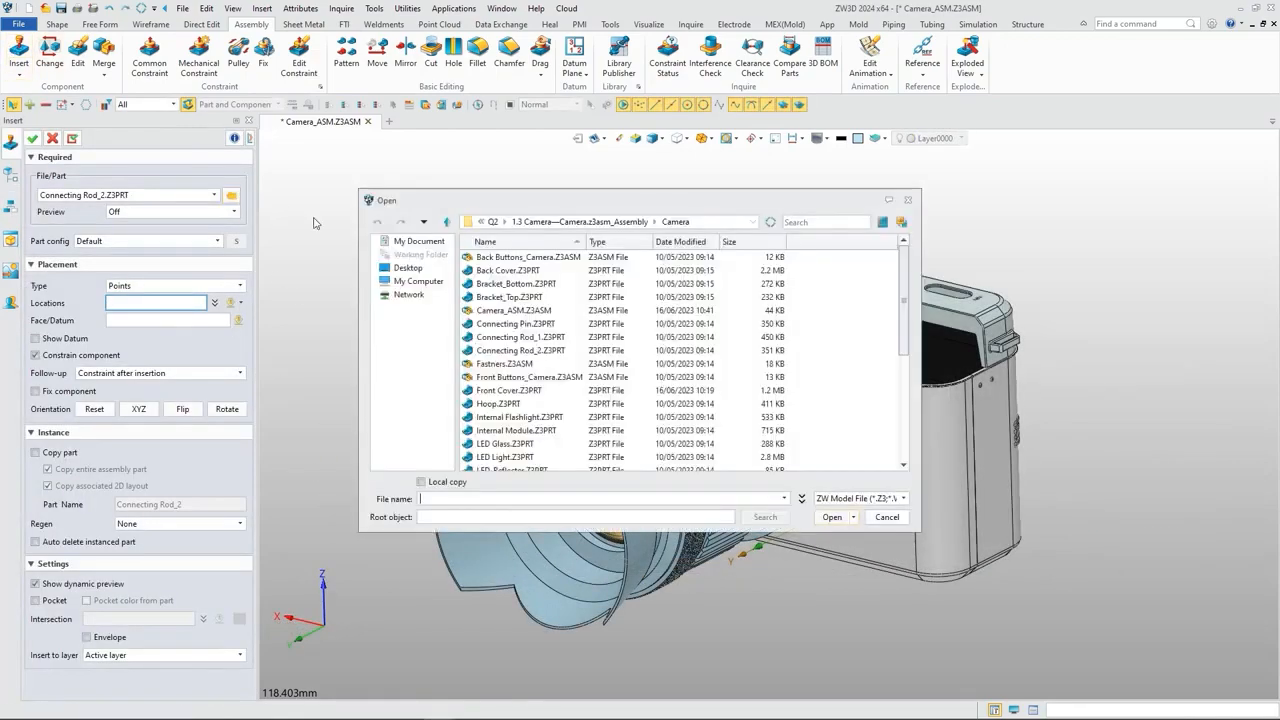
click(510, 342)
click(830, 519)
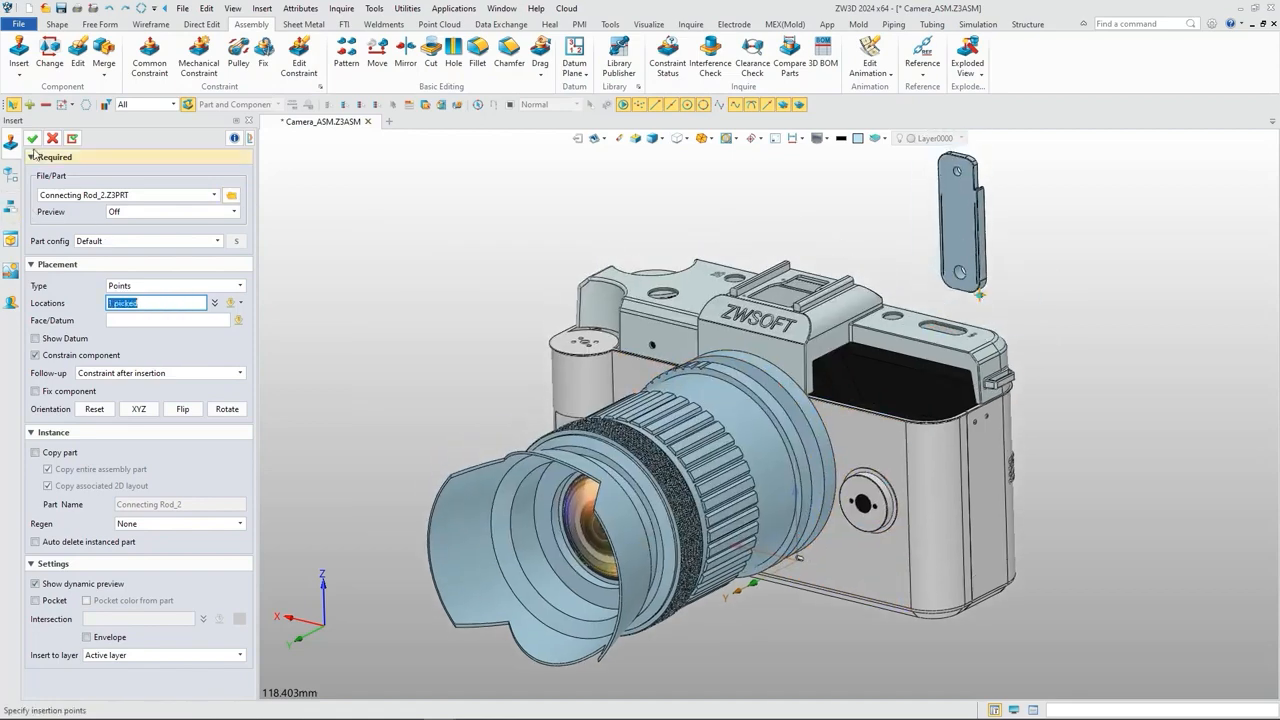
click(32, 139)
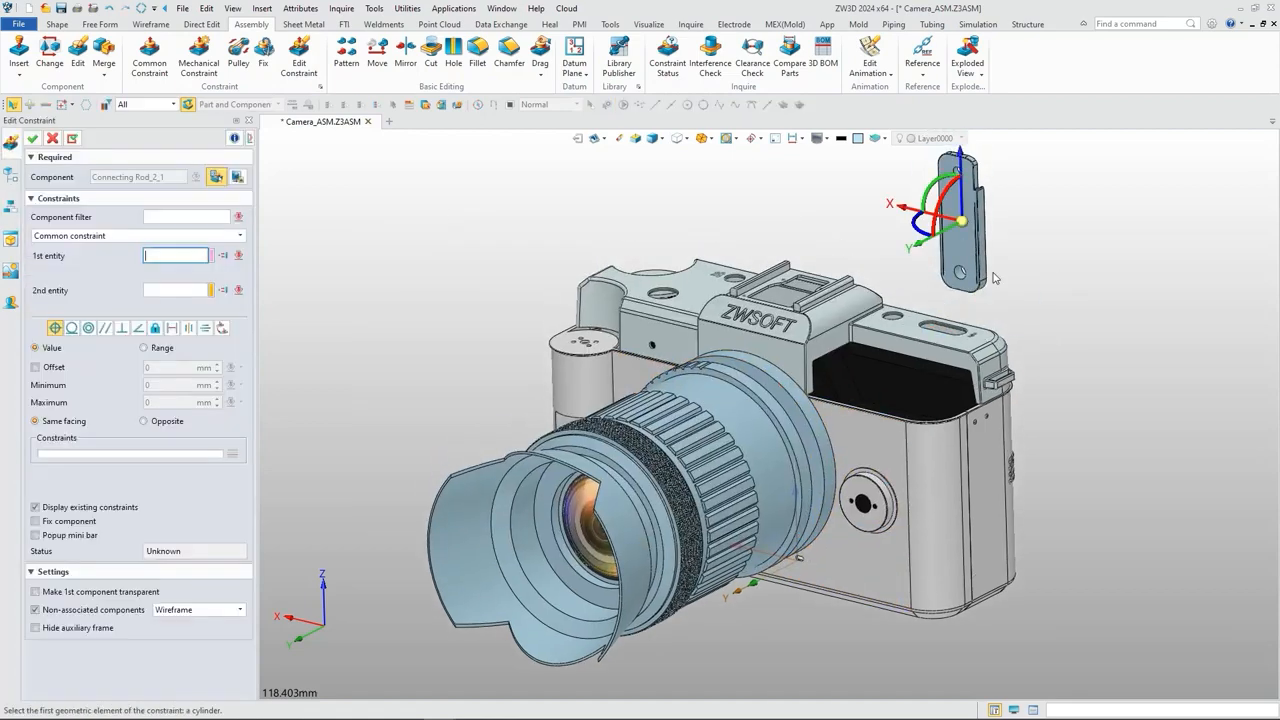
drag(919, 235, 1018, 244)
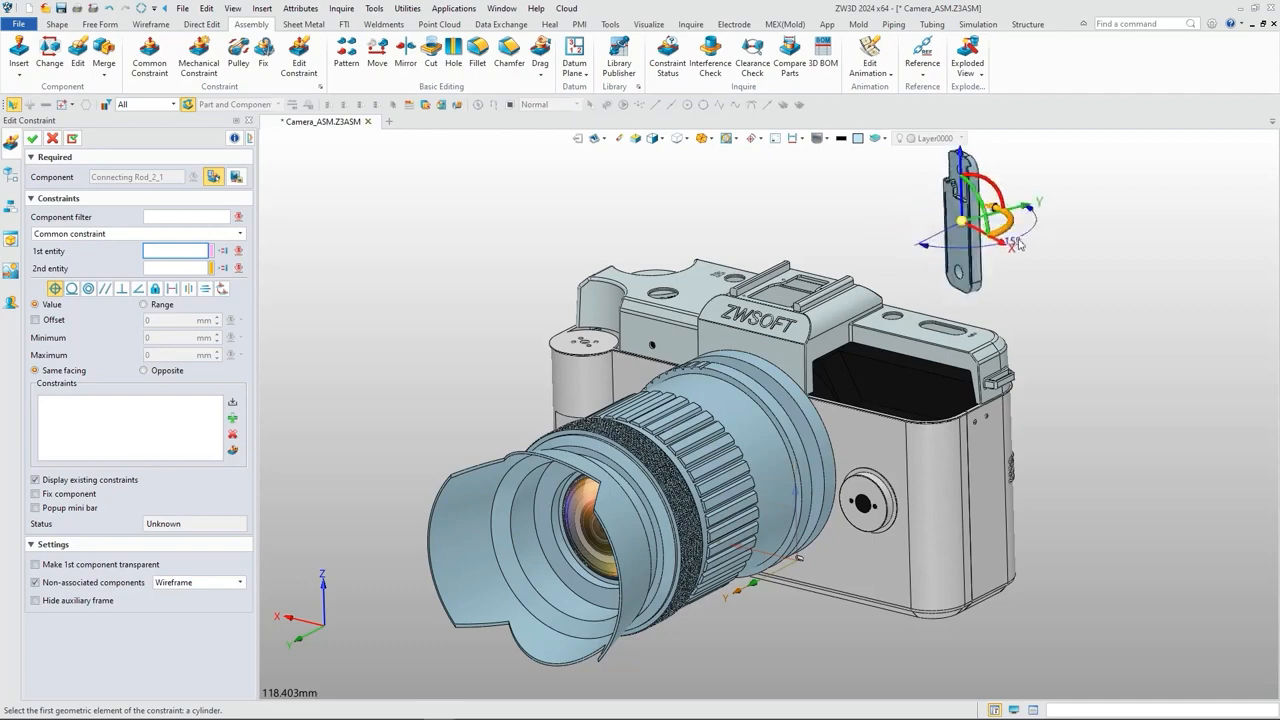
click(33, 140)
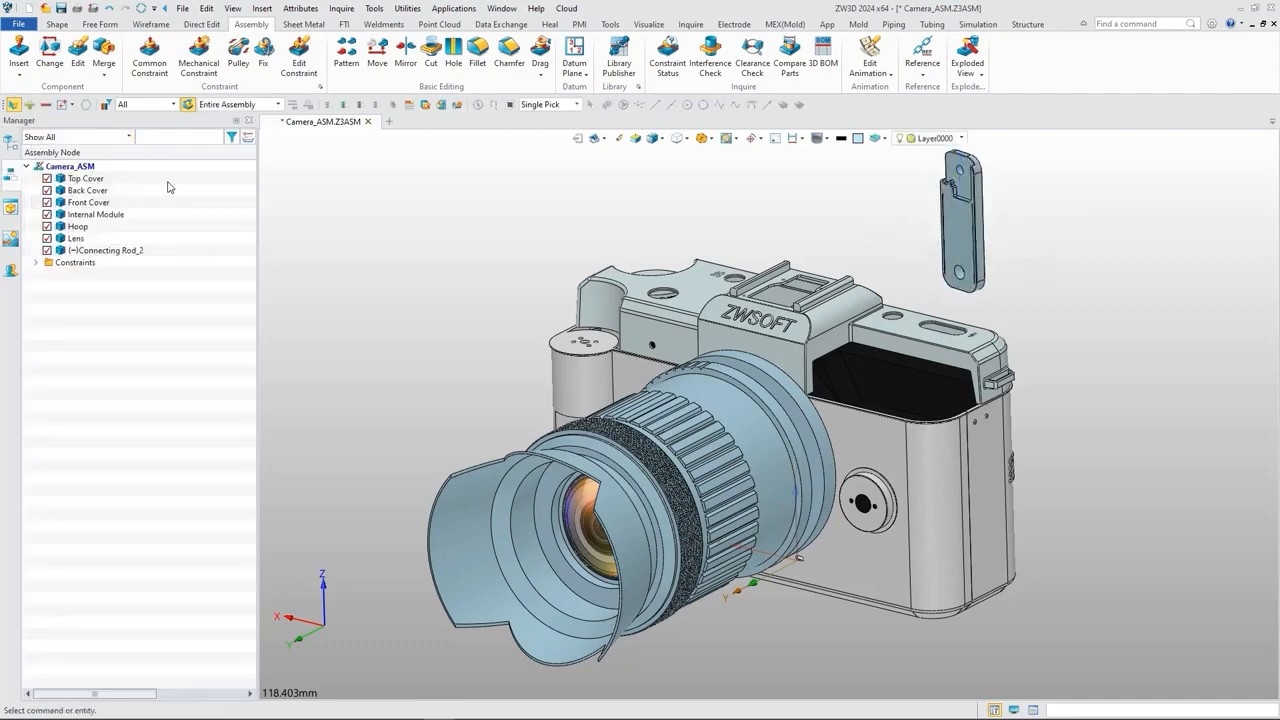
Step: Start a center constraint with the two opposite narrow side faces of Connecting Rod_2 as base entities
click(150, 60)
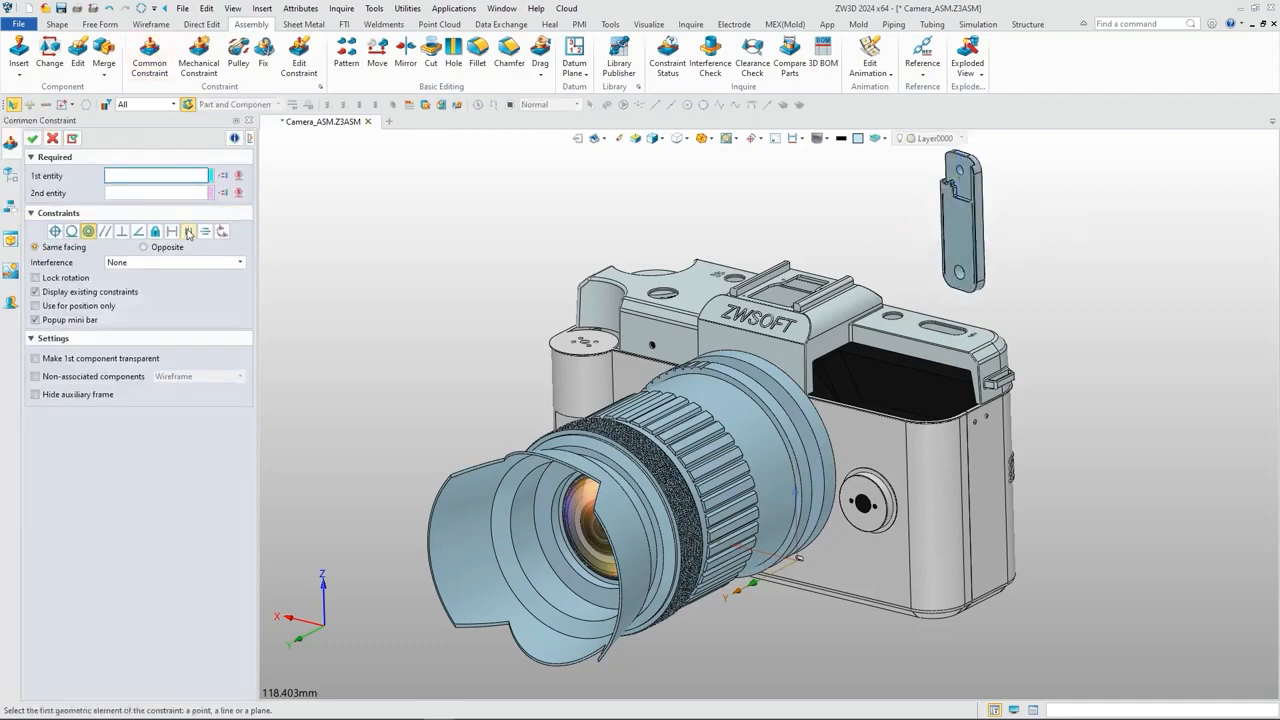
click(189, 233)
scroll(986, 259, up, 3)
click(972, 273)
scroll(972, 273, down, 3)
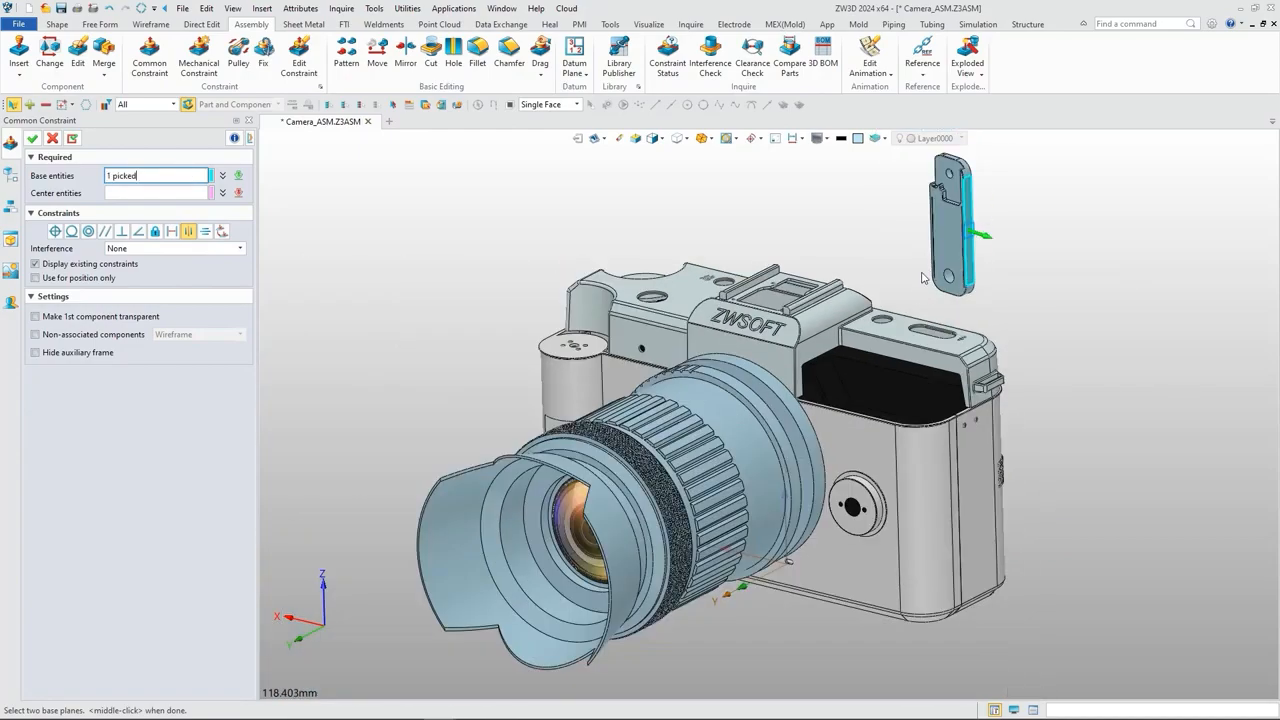
right_drag(913, 289, 1028, 237)
scroll(805, 228, up, 5)
click(797, 187)
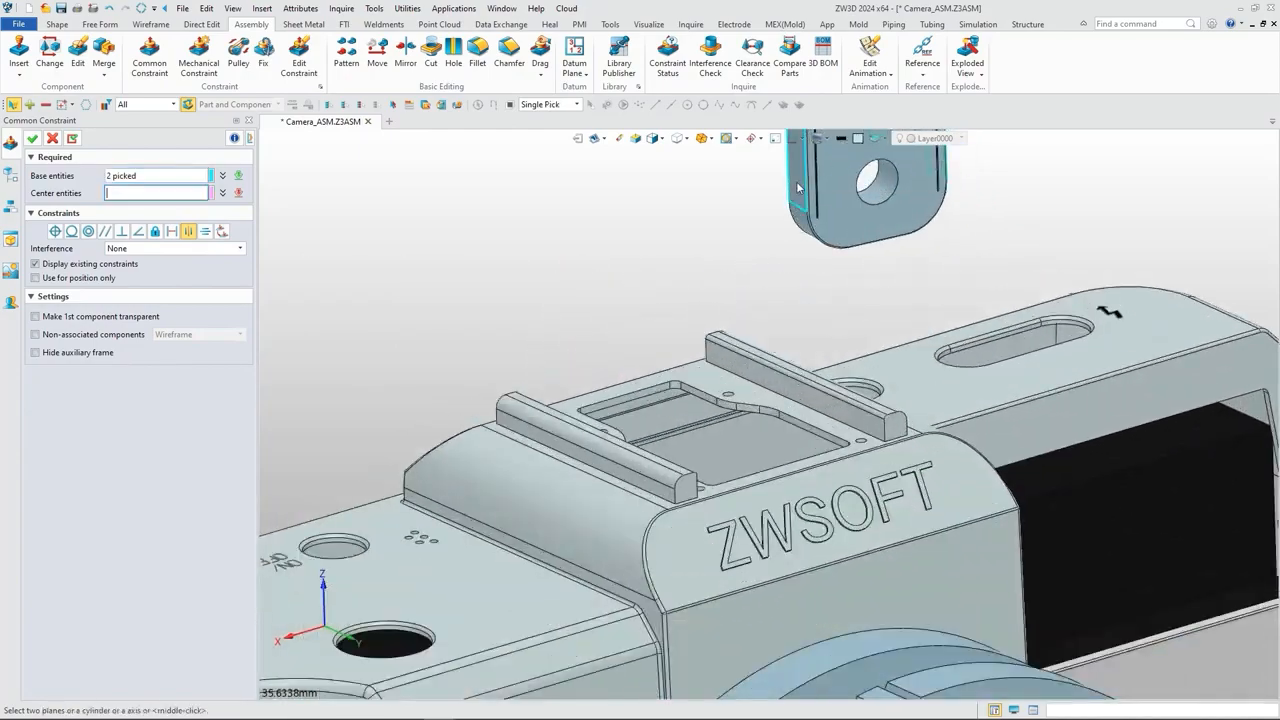
scroll(798, 187, down, 5)
Step: Use the facing inner faces of the two L-shaped rails in the internal module as center entities and apply the center constraint
right_drag(930, 335, 835, 505)
scroll(815, 482, up, 5)
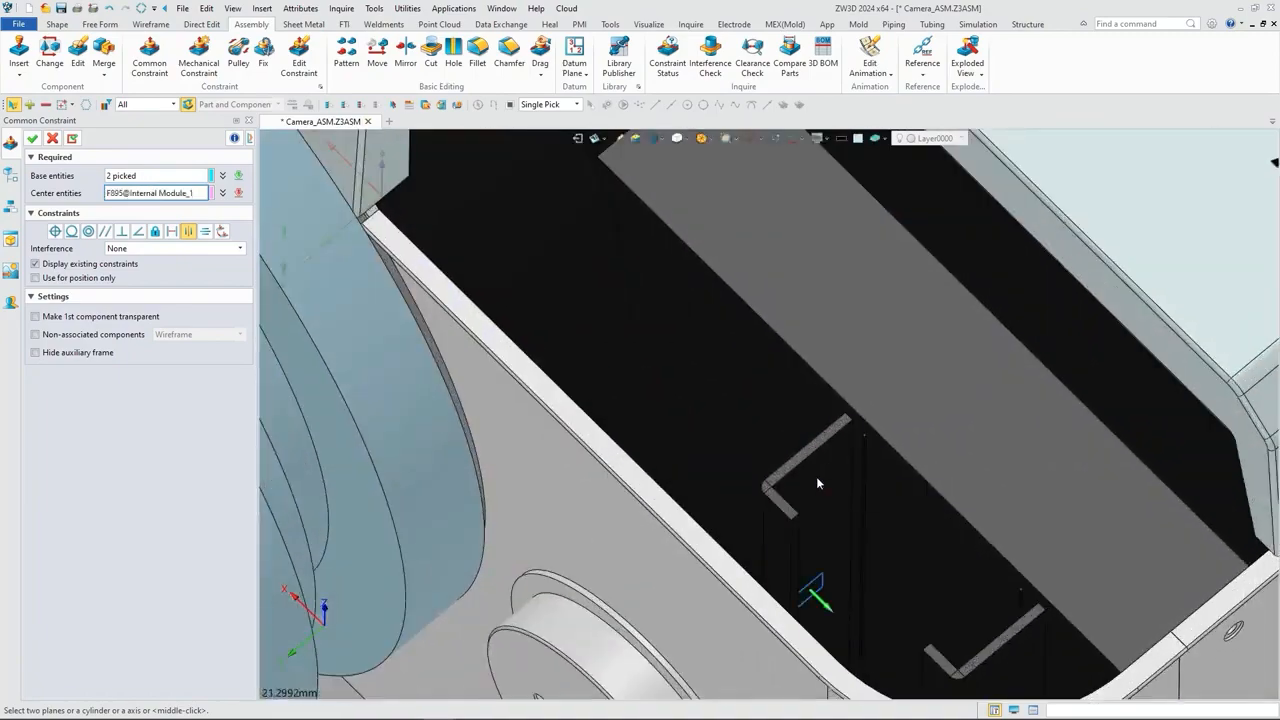
click(816, 483)
scroll(816, 483, down, 5)
scroll(922, 450, up, 6)
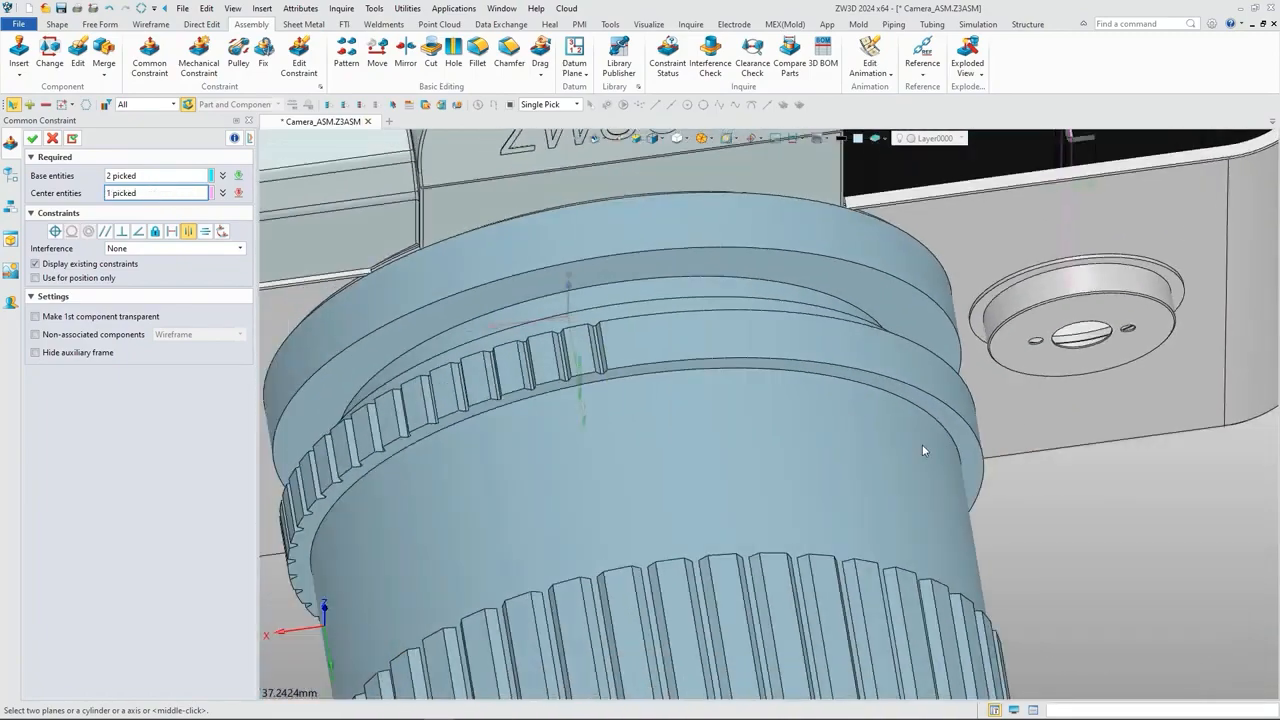
scroll(922, 450, down, 4)
scroll(994, 288, up, 5)
right_drag(994, 288, 1031, 278)
middle_drag(1031, 278, 906, 380)
scroll(922, 284, up, 7)
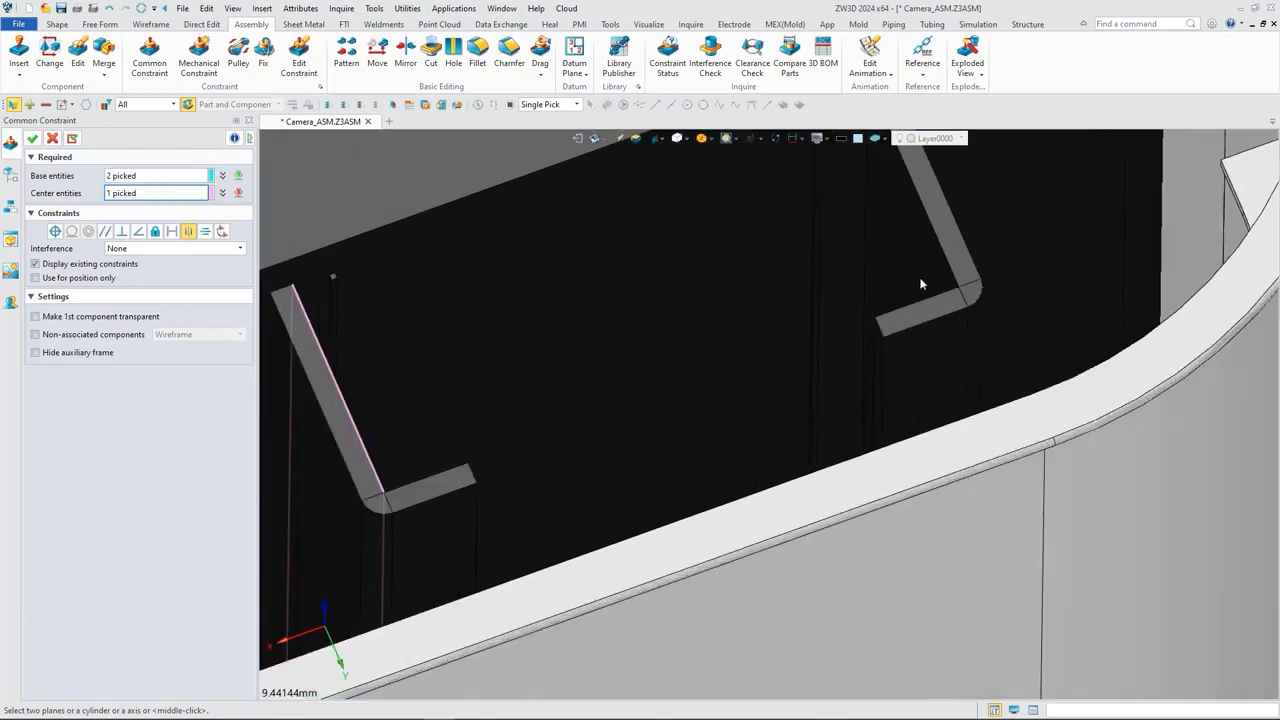
click(921, 281)
scroll(921, 281, down, 8)
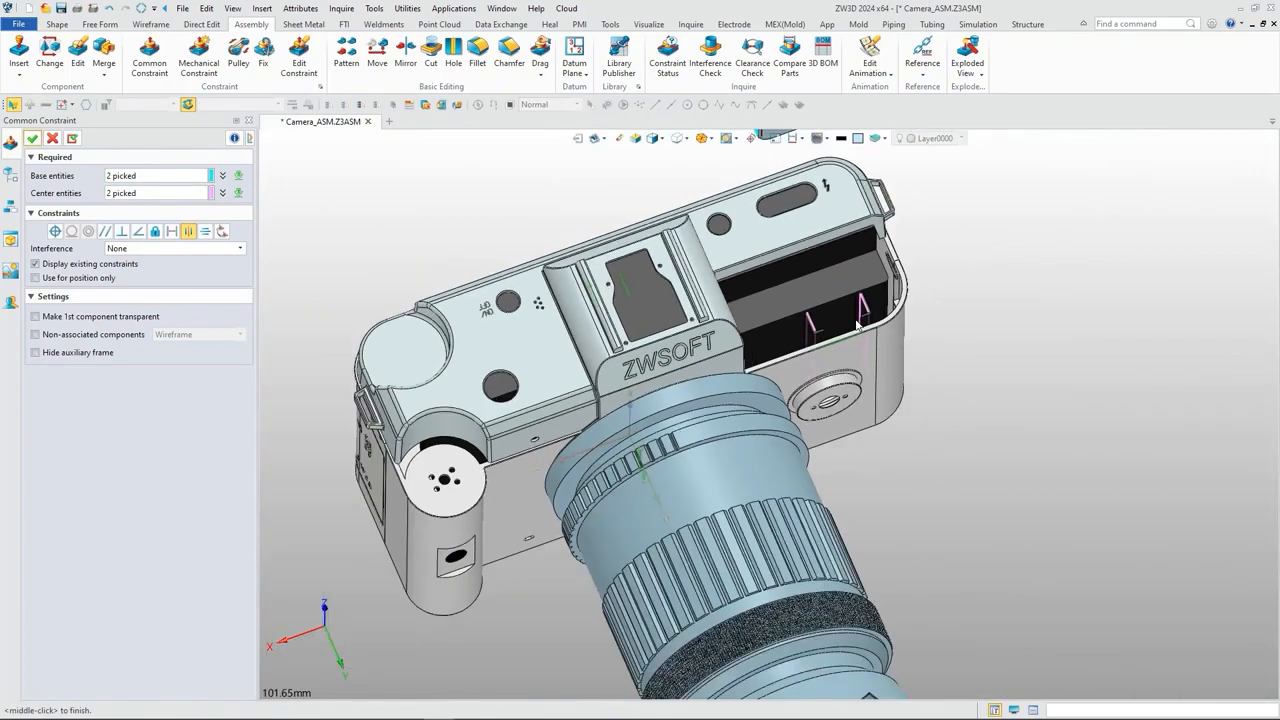
scroll(856, 325, down, 4)
right_drag(856, 325, 756, 308)
middle_drag(756, 308, 660, 284)
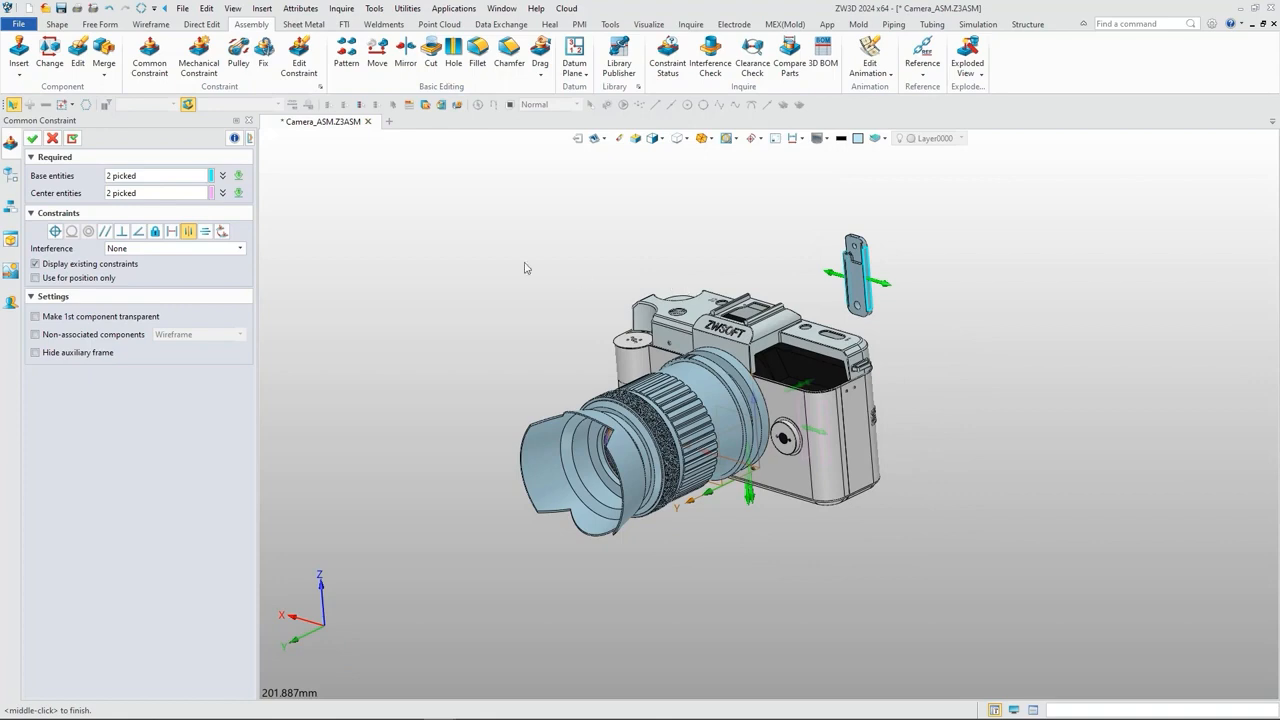
click(32, 139)
Step: Insert the Connecting Rod_1.Z3PRT component above the camera body, near Connecting Rod_2
right_drag(710, 295, 720, 301)
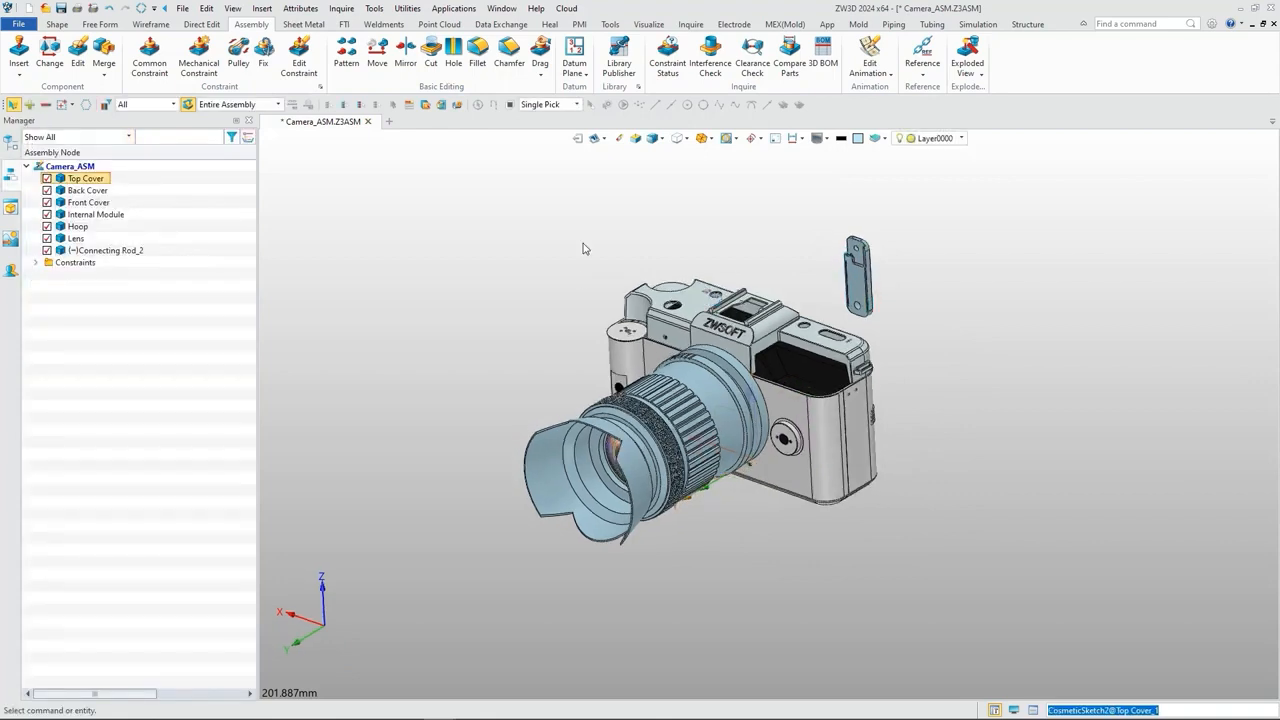
click(31, 49)
click(551, 340)
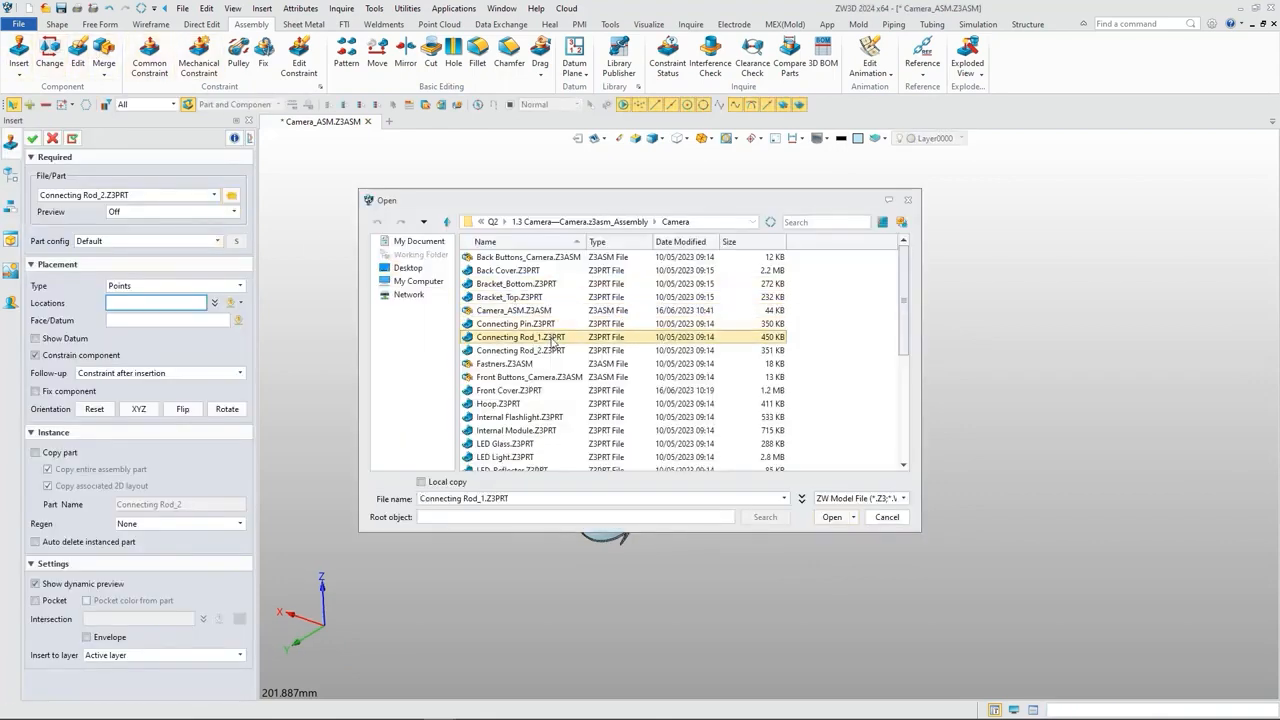
click(832, 517)
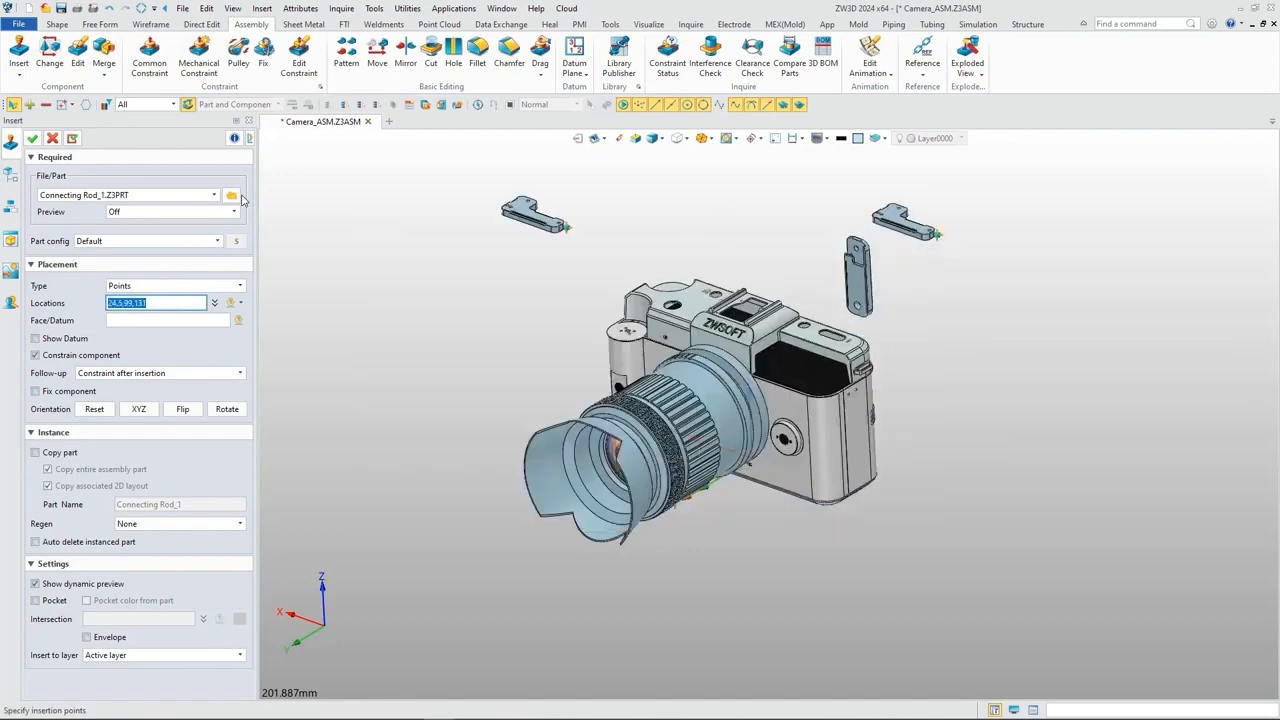
click(33, 139)
scroll(873, 225, up, 2)
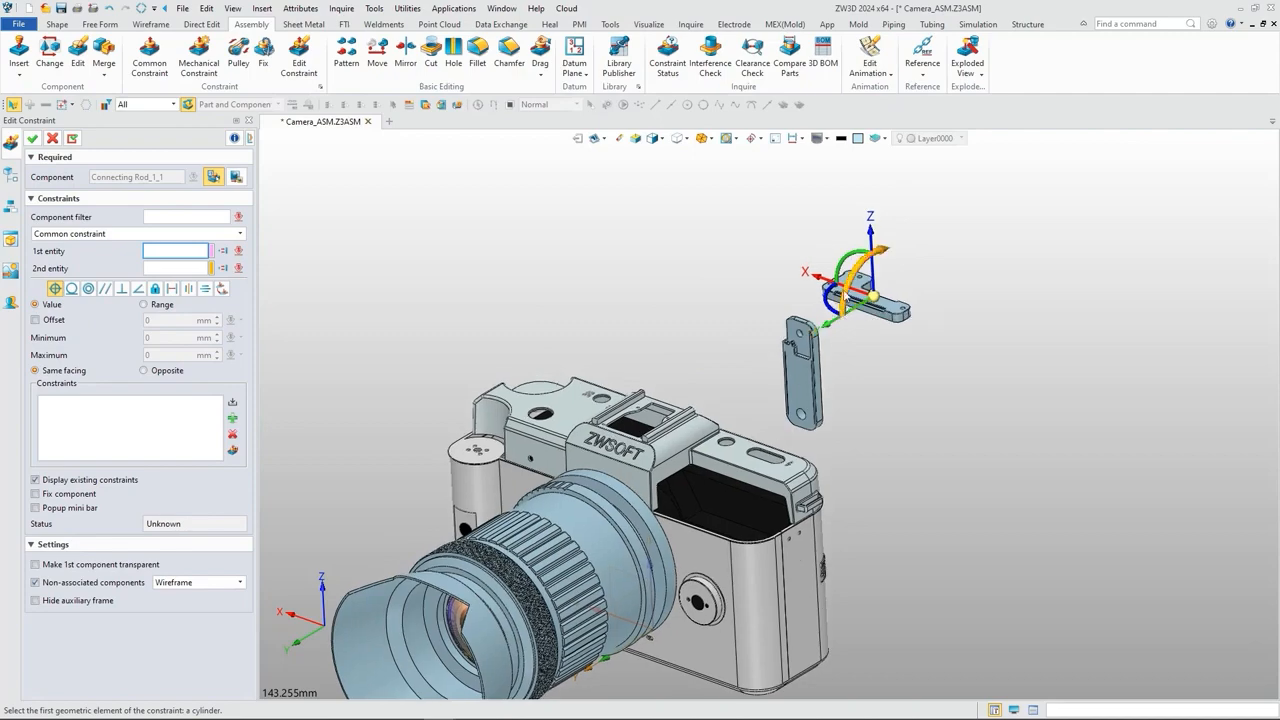
Step: Rotate Connecting Rod_1 upright about its X axis and move it along X and Z to sit above and behind Connecting Rod_2
drag(862, 283, 911, 353)
scroll(906, 338, up, 4)
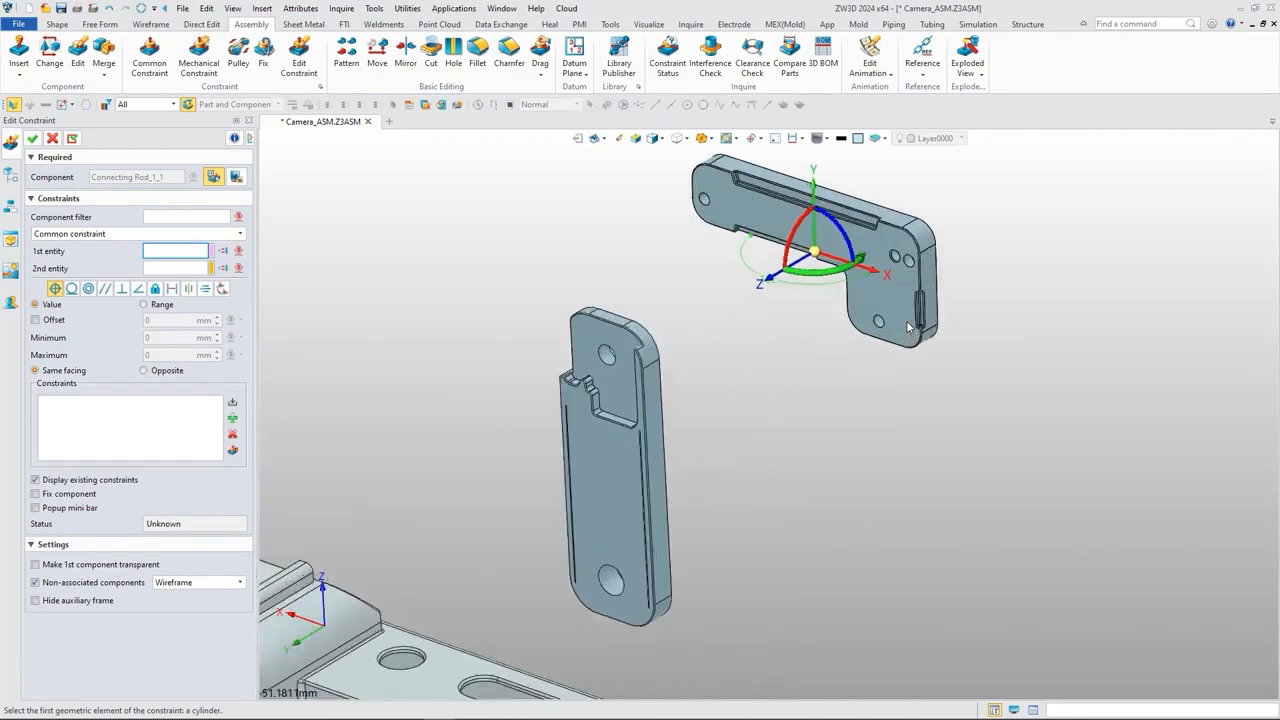
middle_drag(900, 336, 888, 355)
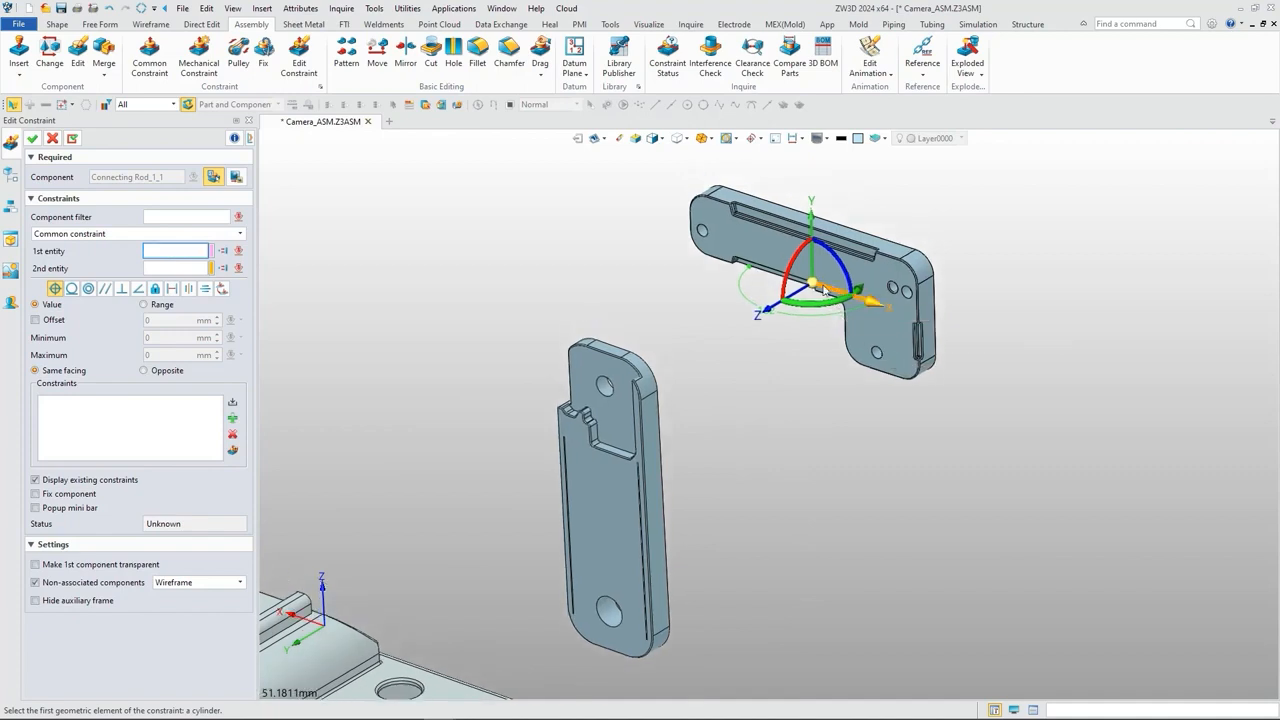
drag(822, 290, 675, 352)
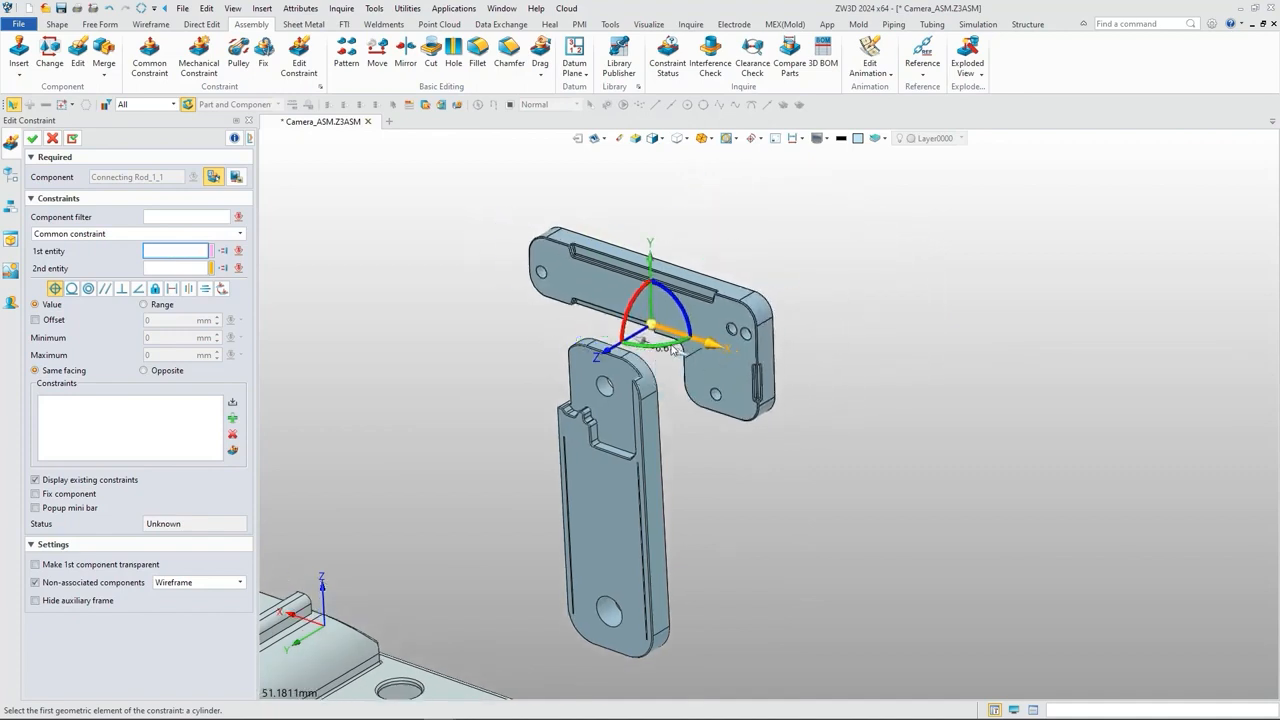
right_drag(815, 410, 700, 420)
drag(269, 386, 568, 337)
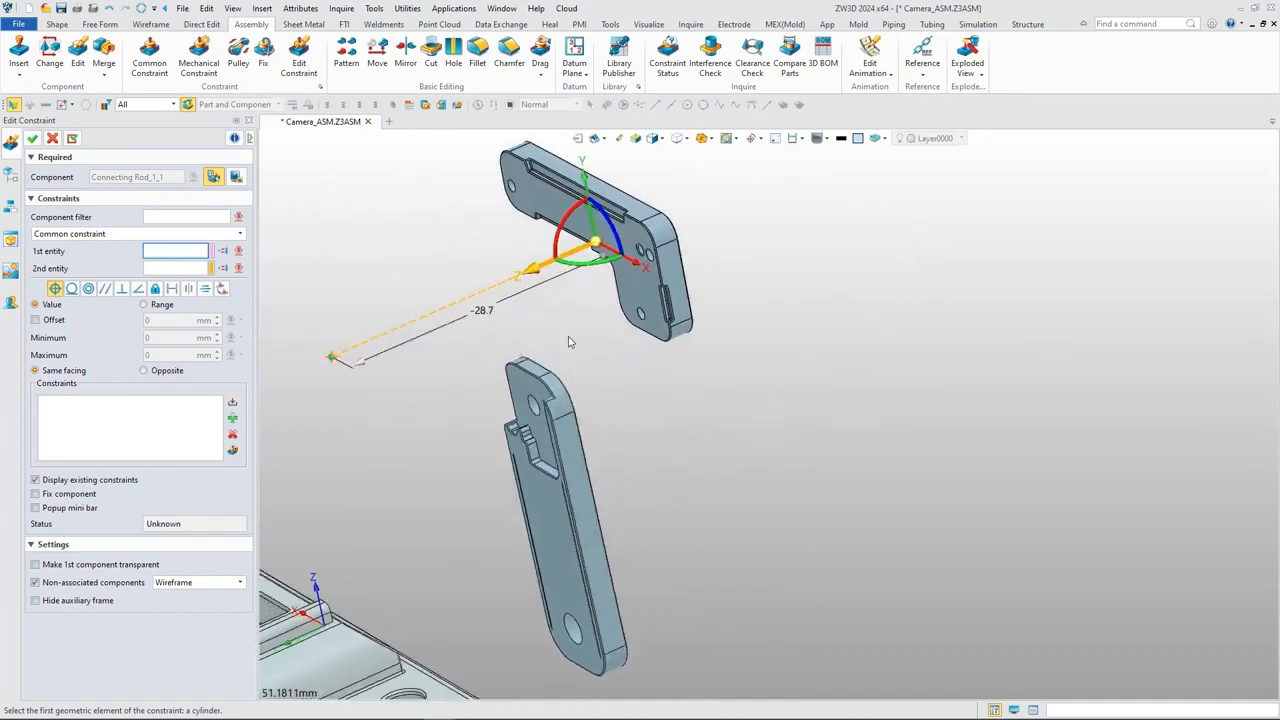
click(34, 139)
Step: Apply an opposite-facing coincident constraint between Connecting Rod_1's broad front face and Connecting Rod_2's rear face
click(149, 60)
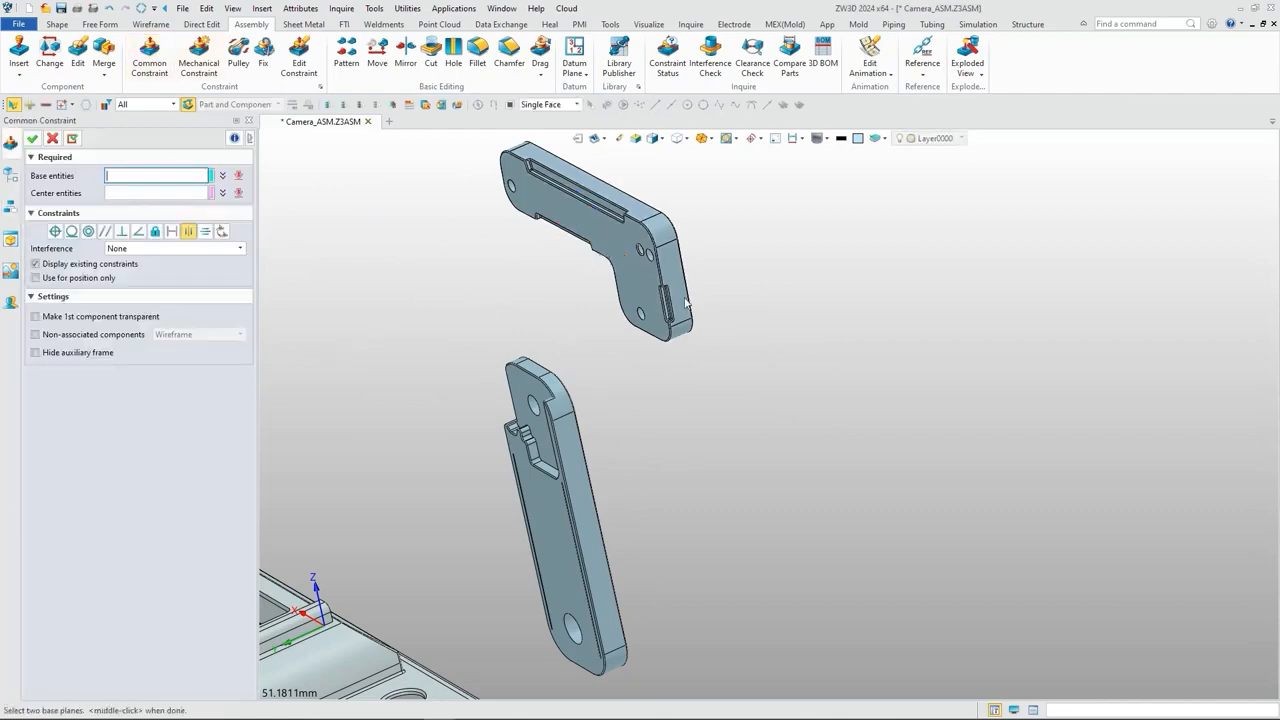
click(826, 240)
click(777, 388)
mouse_move(821, 340)
right_down()
mouse_move(780, 385)
mouse_move(822, 344)
right_up()
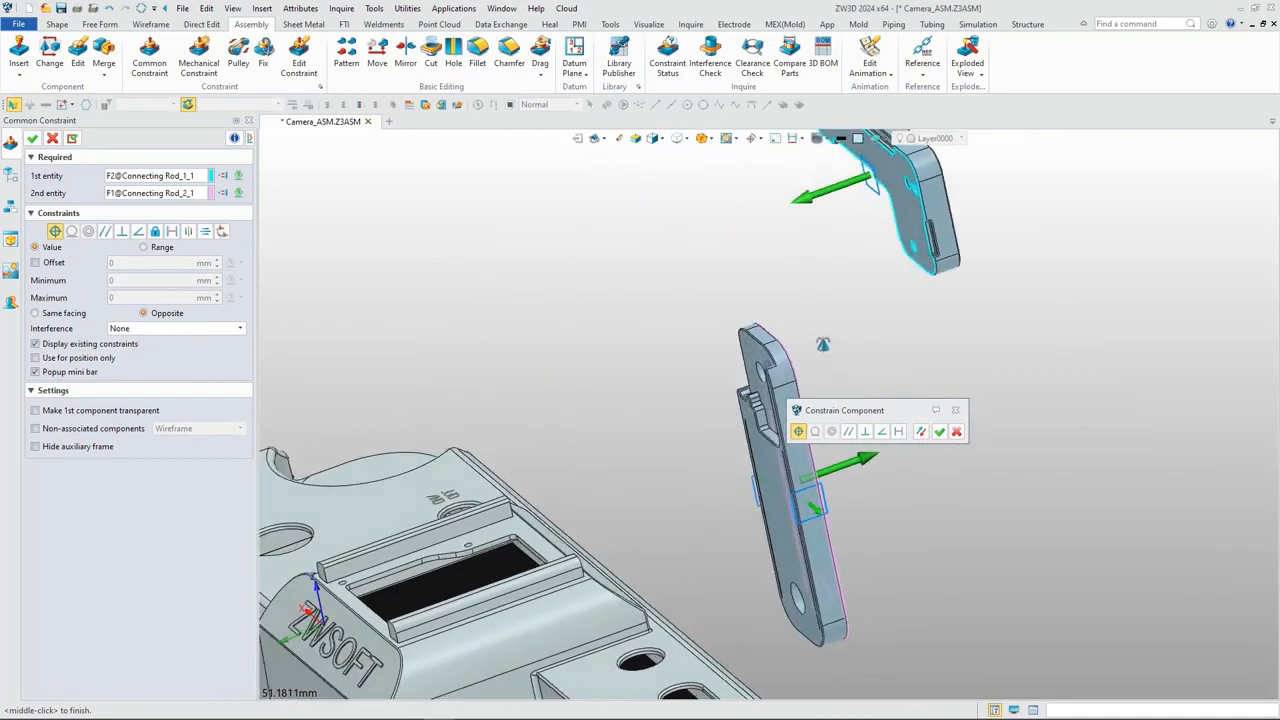
click(71, 139)
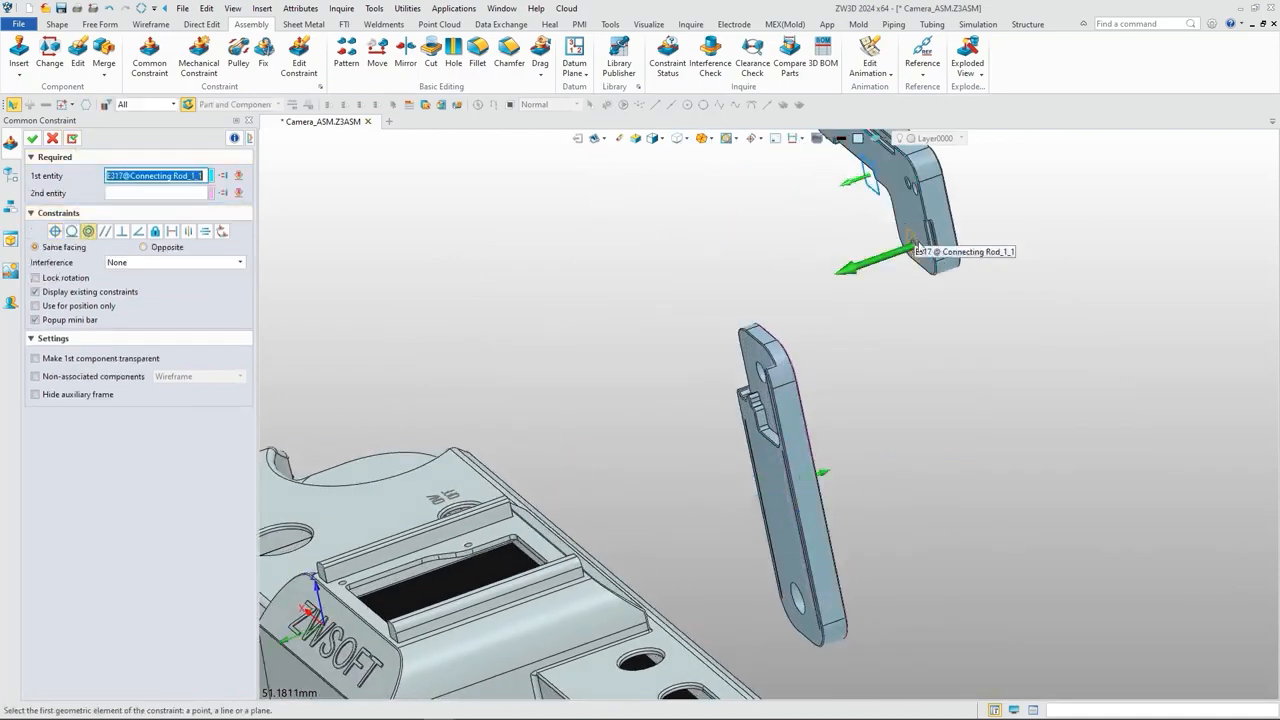
Step: Constrain the hole at the lower end of Connecting Rod_1 concentric to the upper hole of Connecting Rod_2
scroll(918, 250, up, 8)
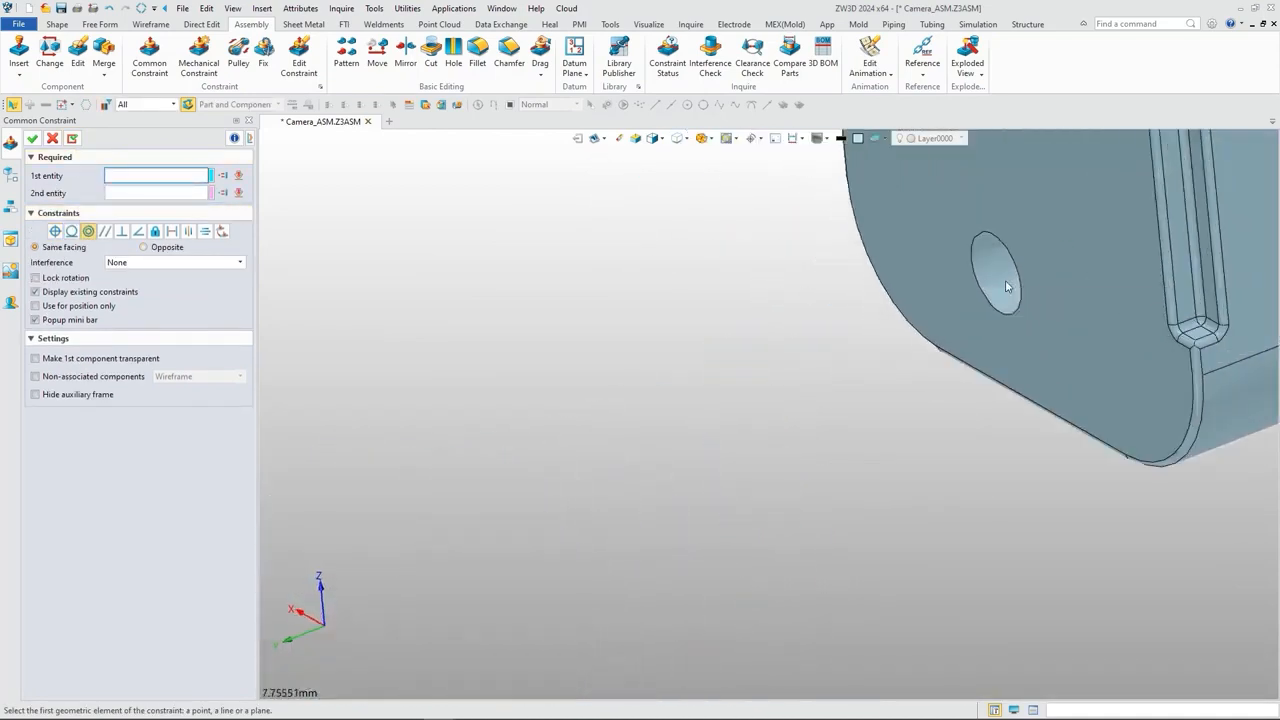
click(1007, 287)
scroll(760, 330, down, 5)
scroll(580, 465, up, 5)
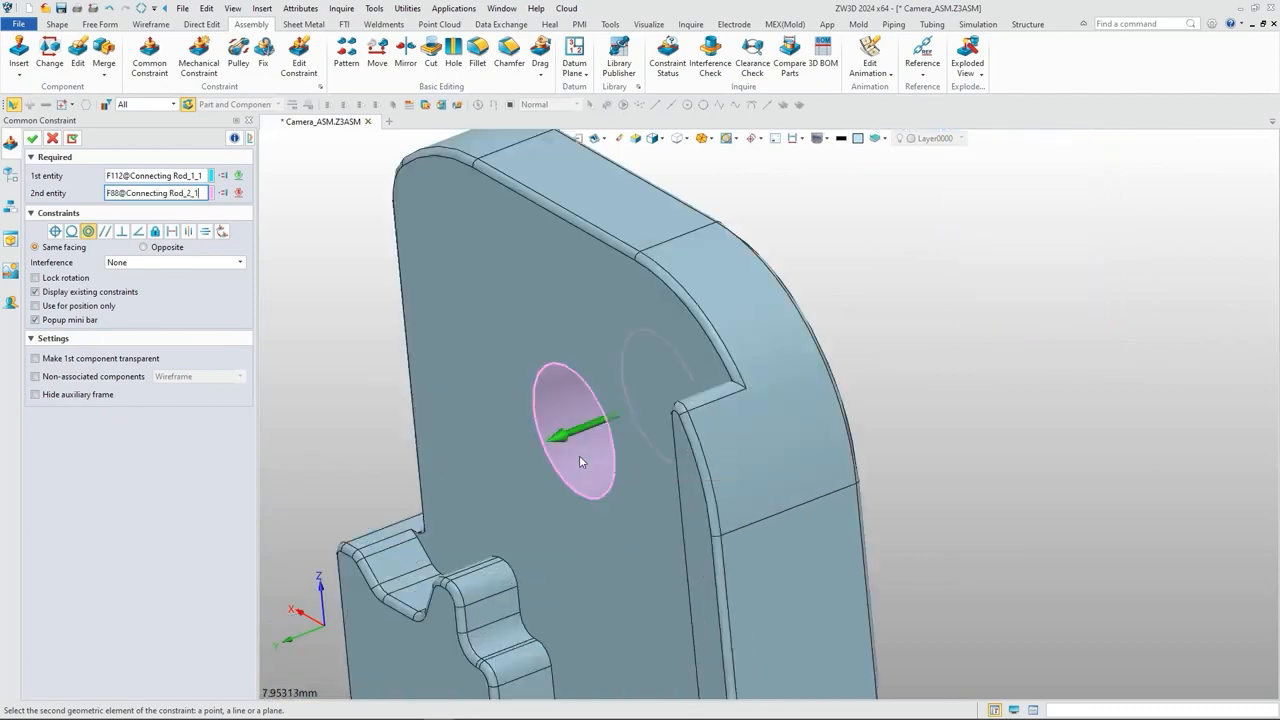
click(579, 455)
scroll(601, 322, down, 5)
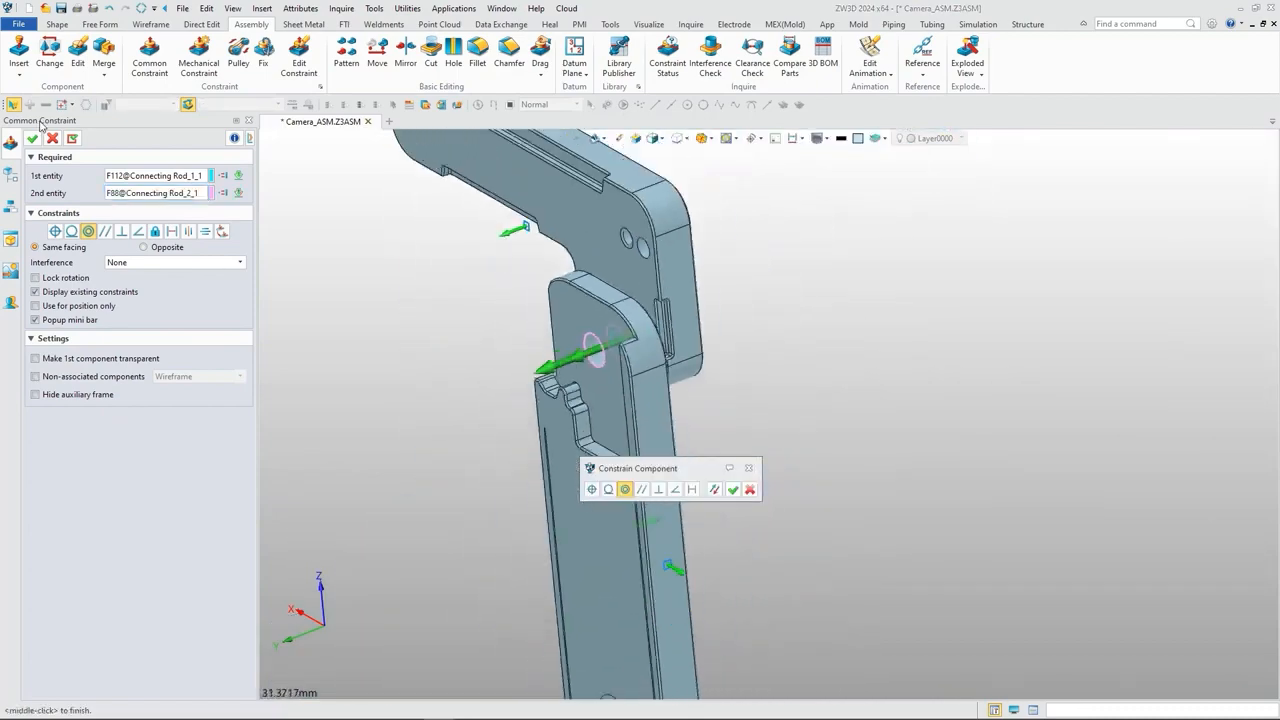
click(32, 138)
Step: Swing Connecting Rod_1 slightly about its hinge hole on Connecting Rod_2
scroll(452, 318, down, 4)
scroll(445, 280, up, 5)
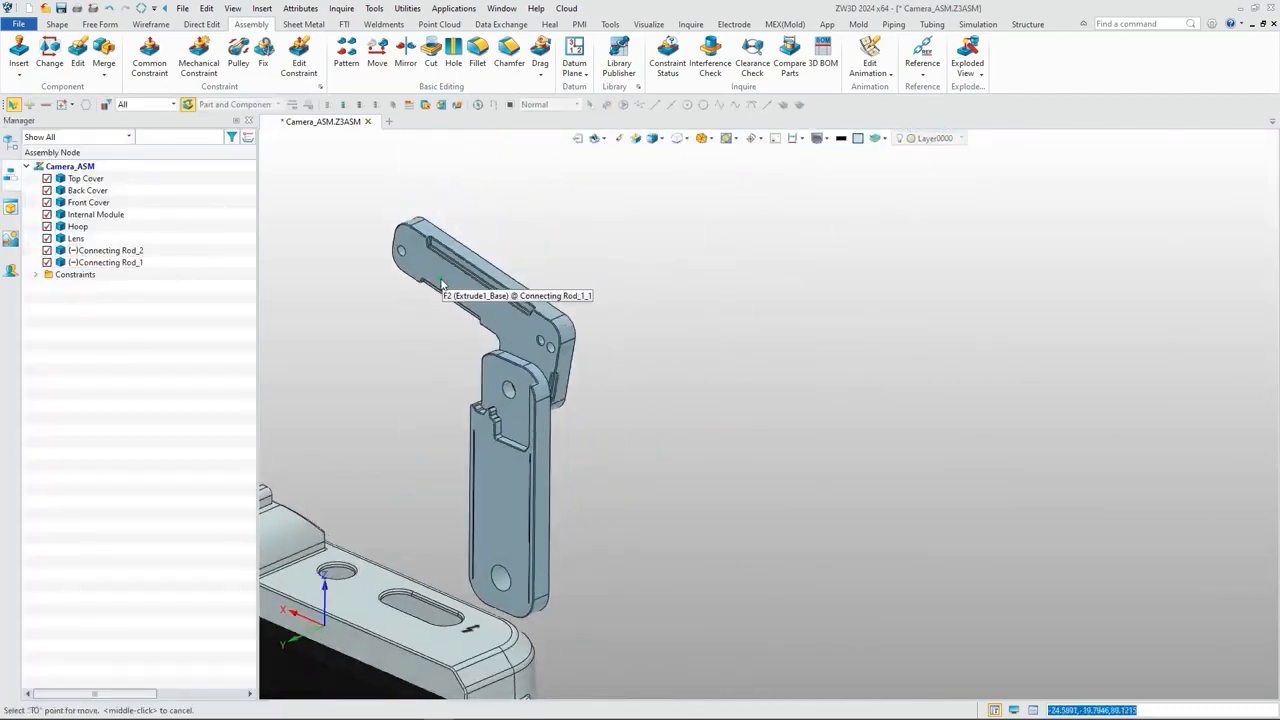
drag(441, 284, 431, 258)
scroll(398, 334, down, 2)
middle_drag(398, 334, 505, 325)
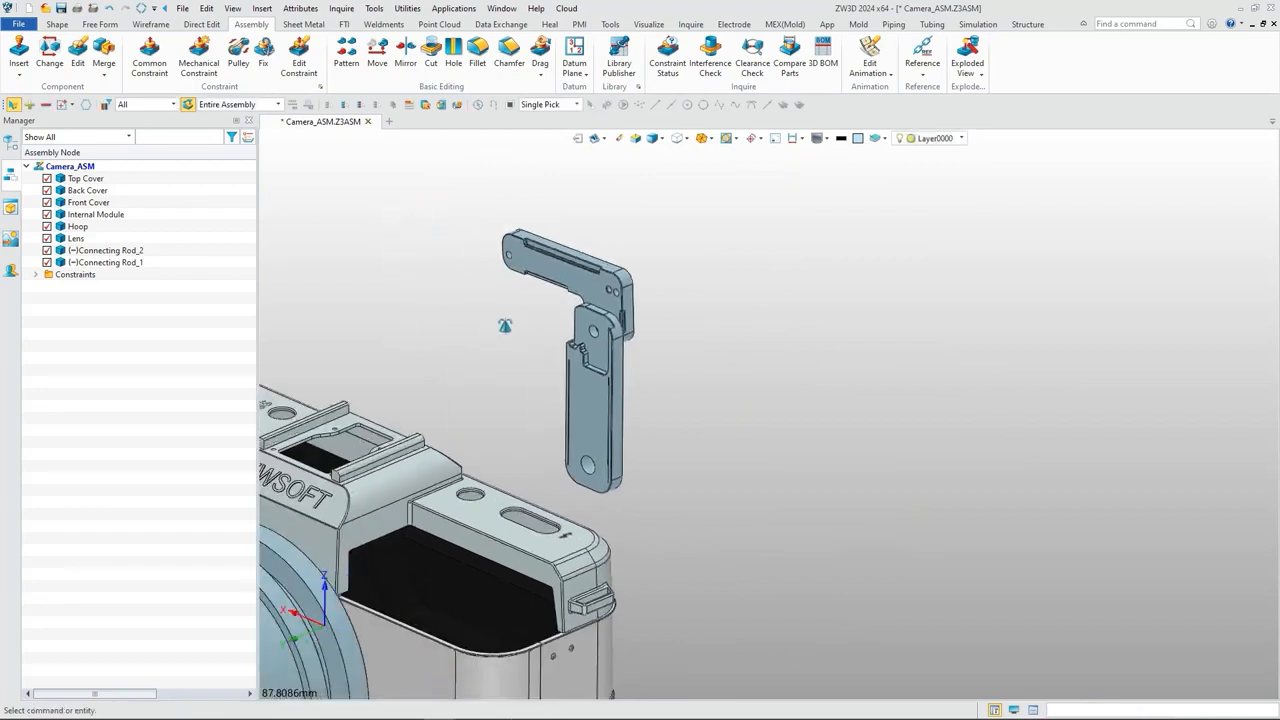
Step: Insert the Connecting Pin.Z3PRT component beside the two connecting rods without constraining it yet
click(19, 52)
click(231, 196)
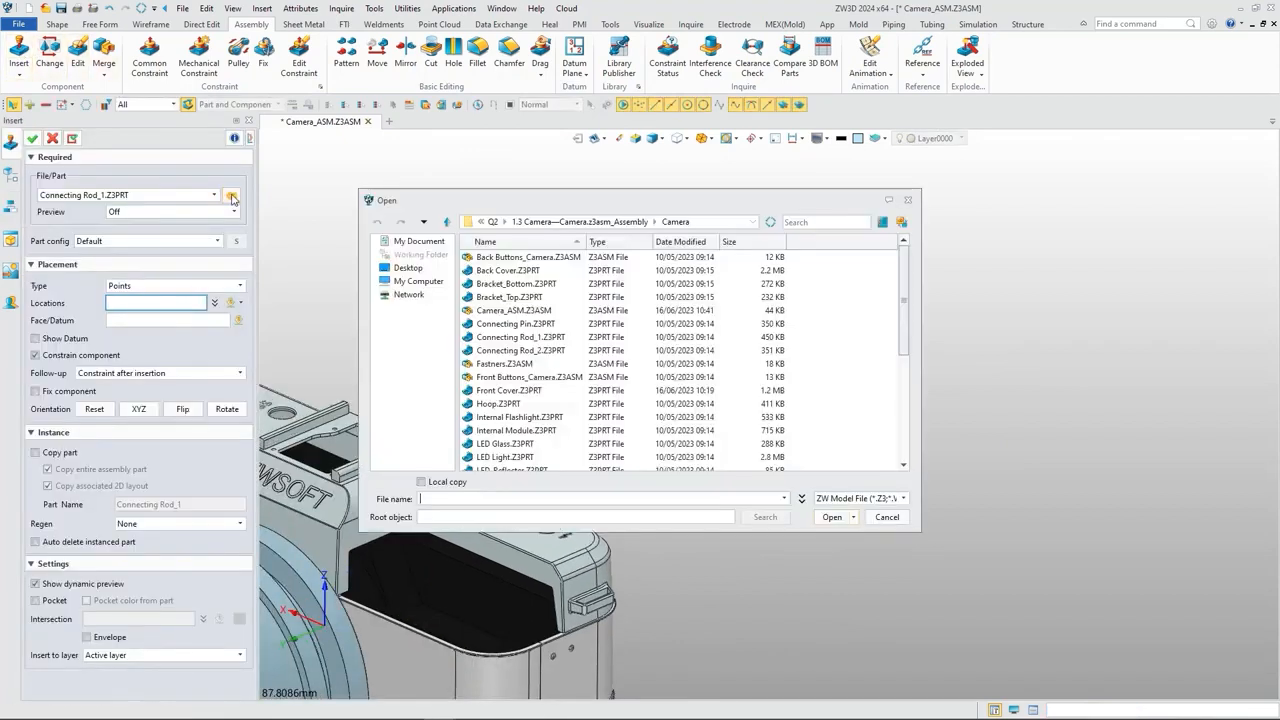
click(500, 323)
click(832, 517)
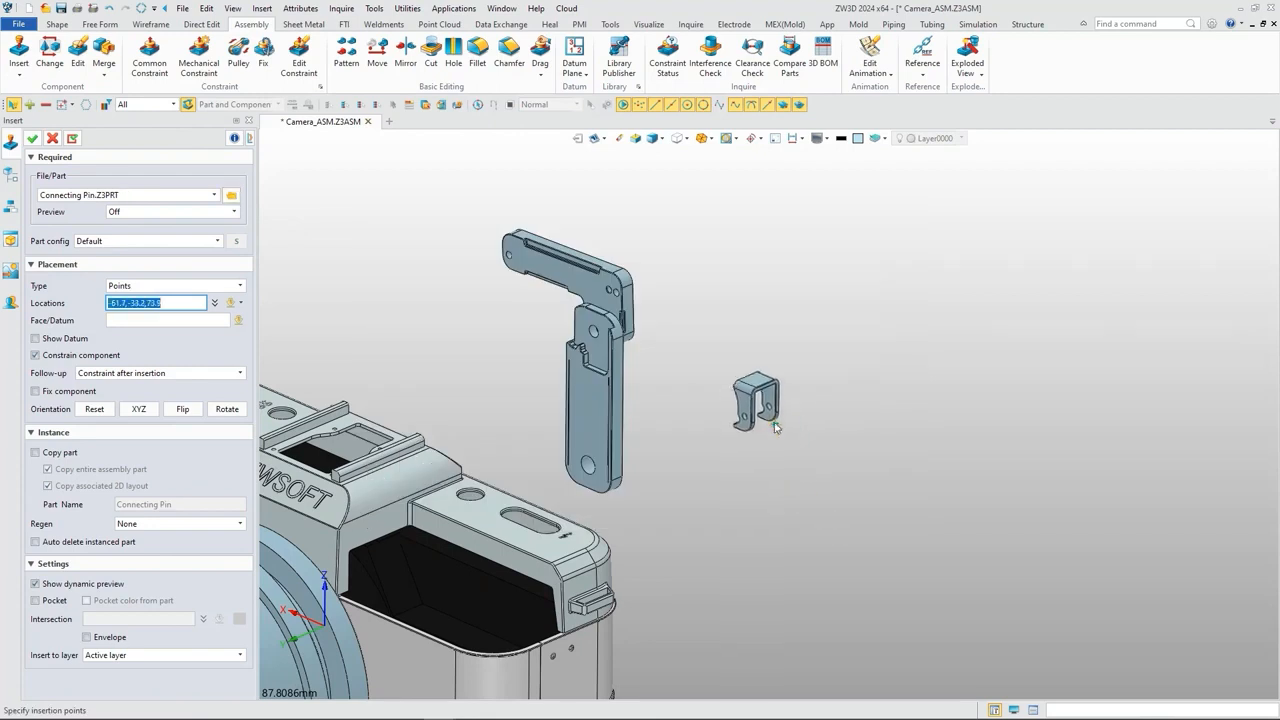
click(32, 139)
click(33, 140)
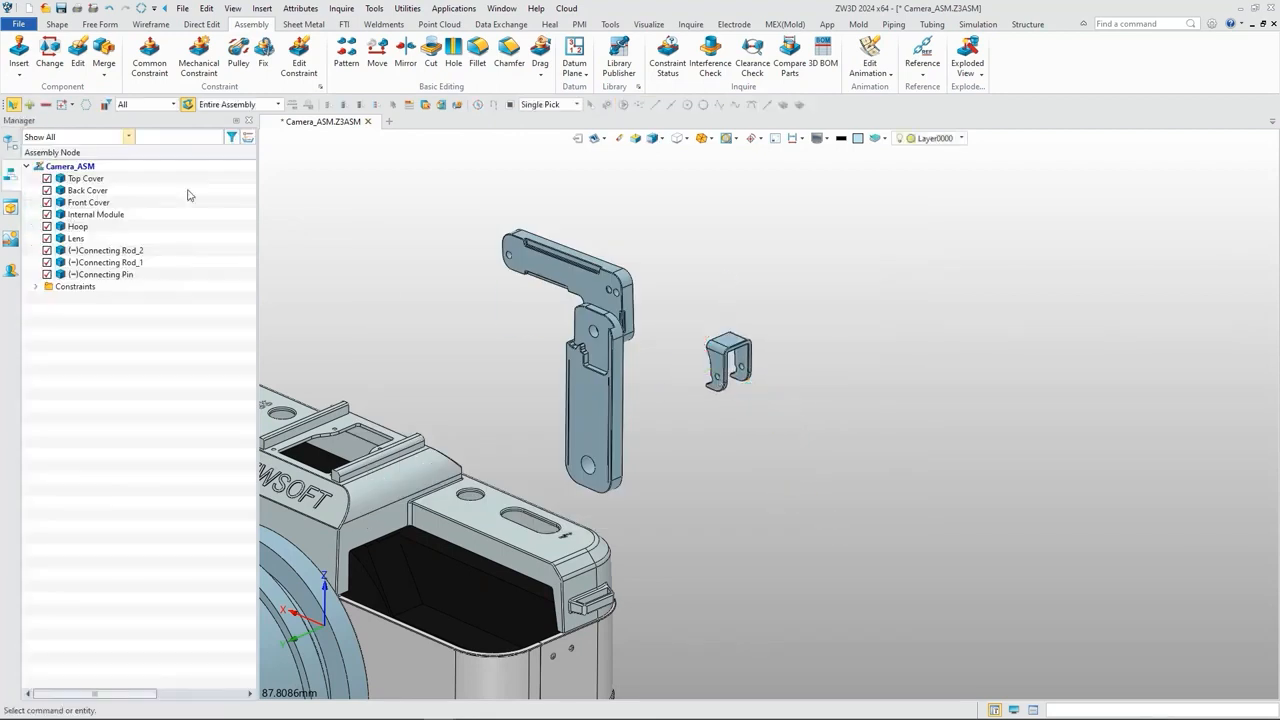
Step: Constrain the hole in the Connecting Pin's front leg concentric to the upper hole of Connecting Rod_2
click(153, 54)
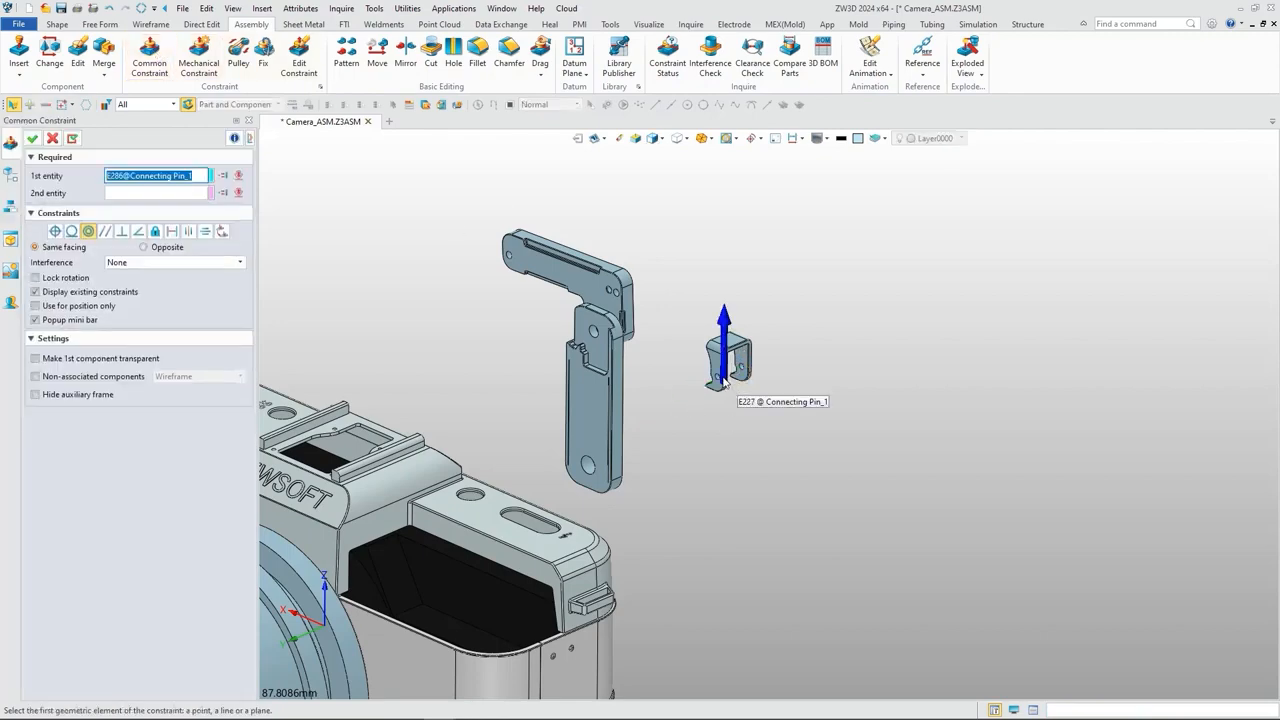
scroll(724, 383, up, 5)
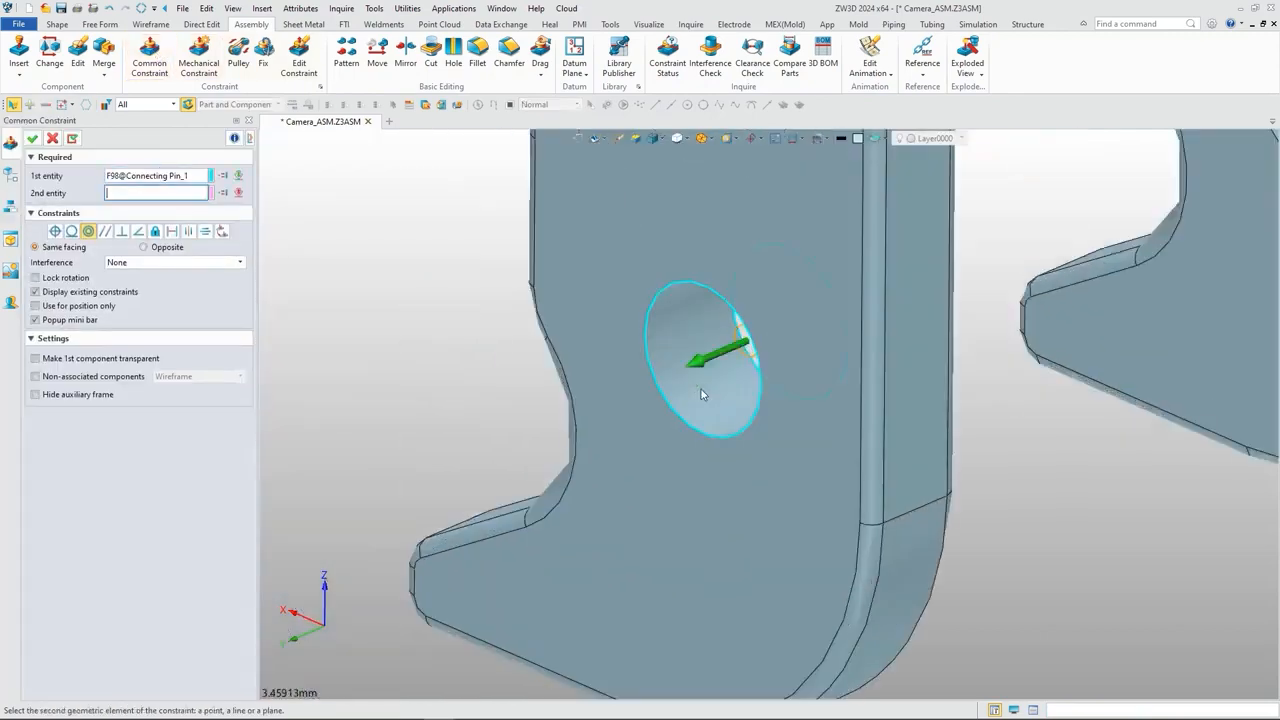
scroll(702, 391, down, 8)
middle_drag(602, 325, 948, 392)
scroll(471, 235, up, 5)
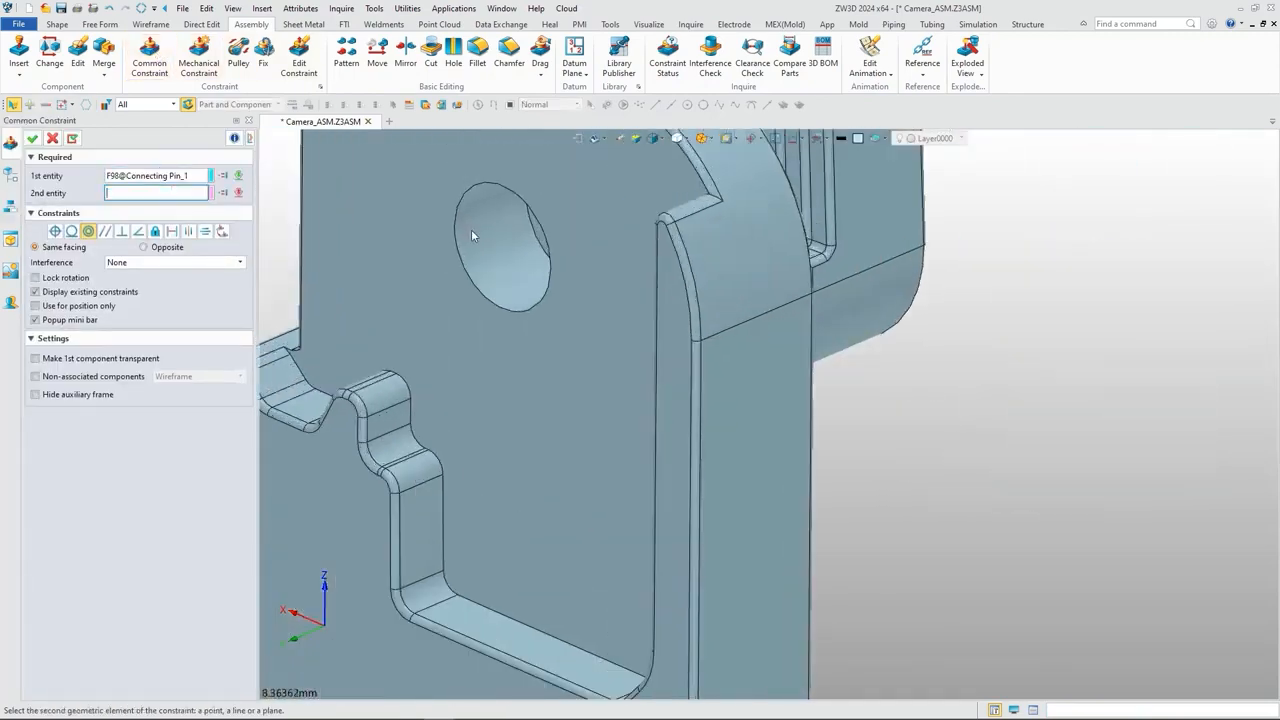
click(471, 229)
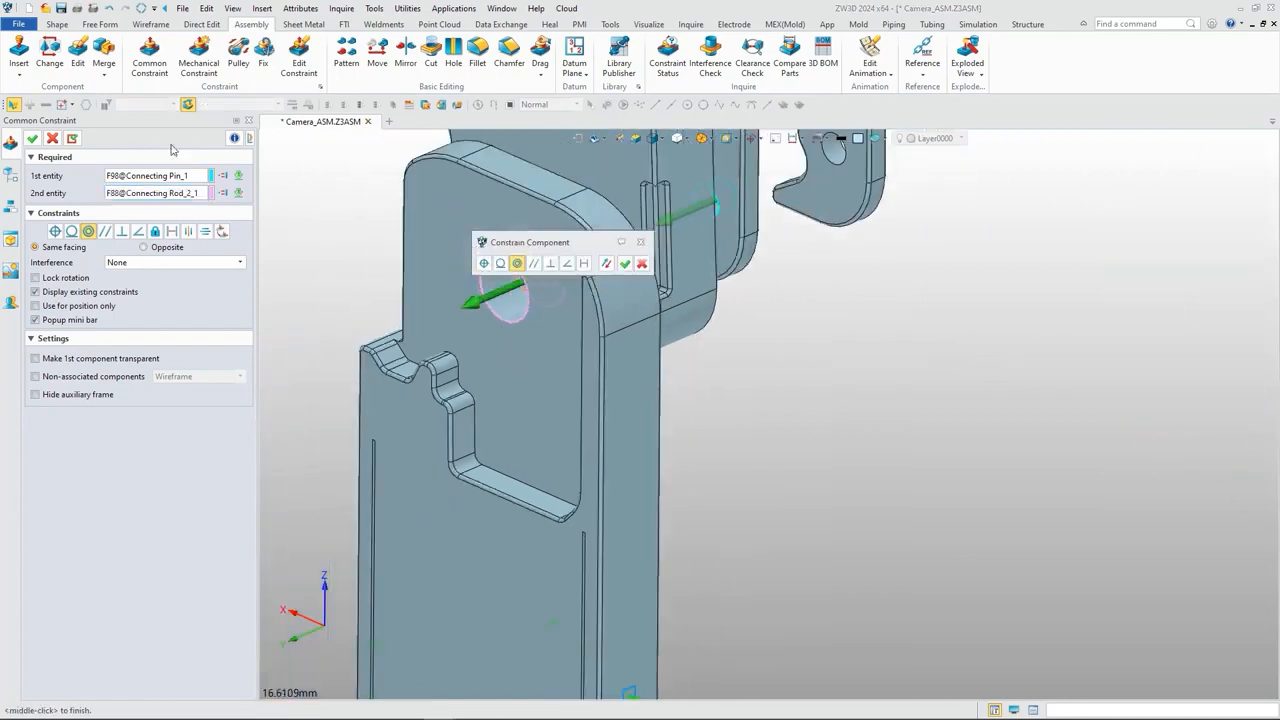
click(33, 138)
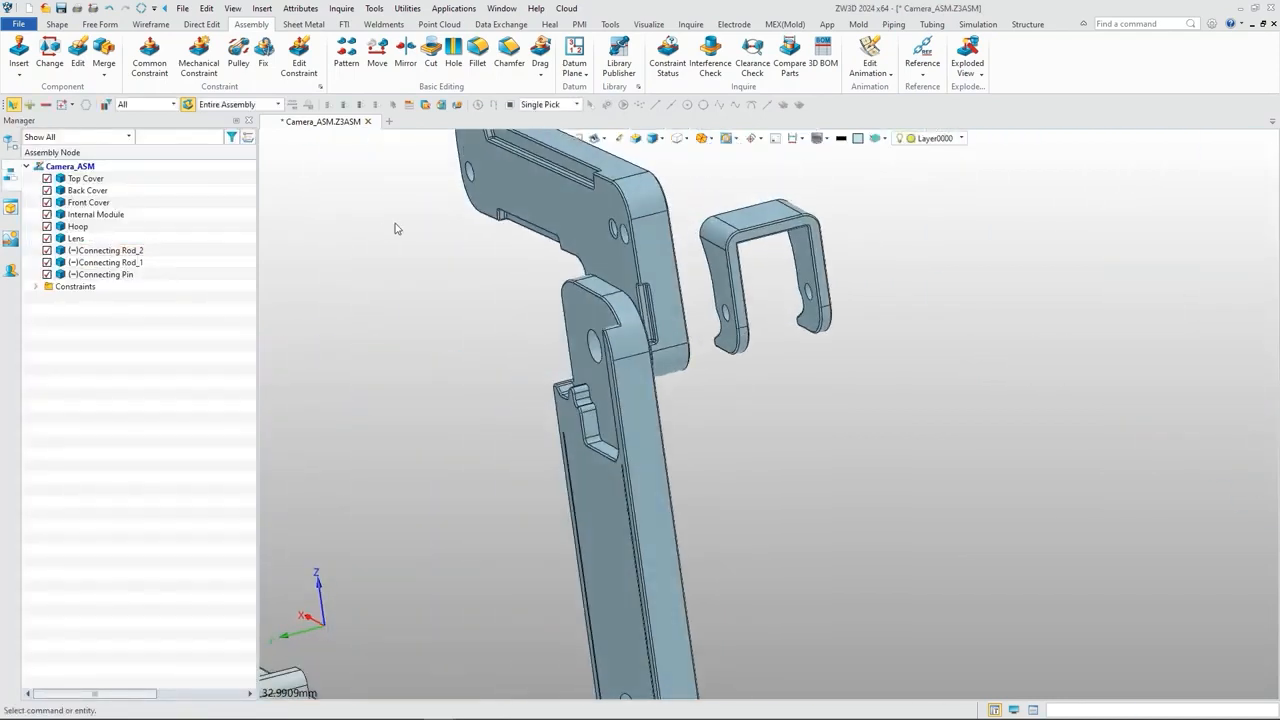
Step: Center the Connecting Pin's two inner leg faces about Connecting Rod_2's recessed front face and Connecting Rod_1's rear face
click(150, 60)
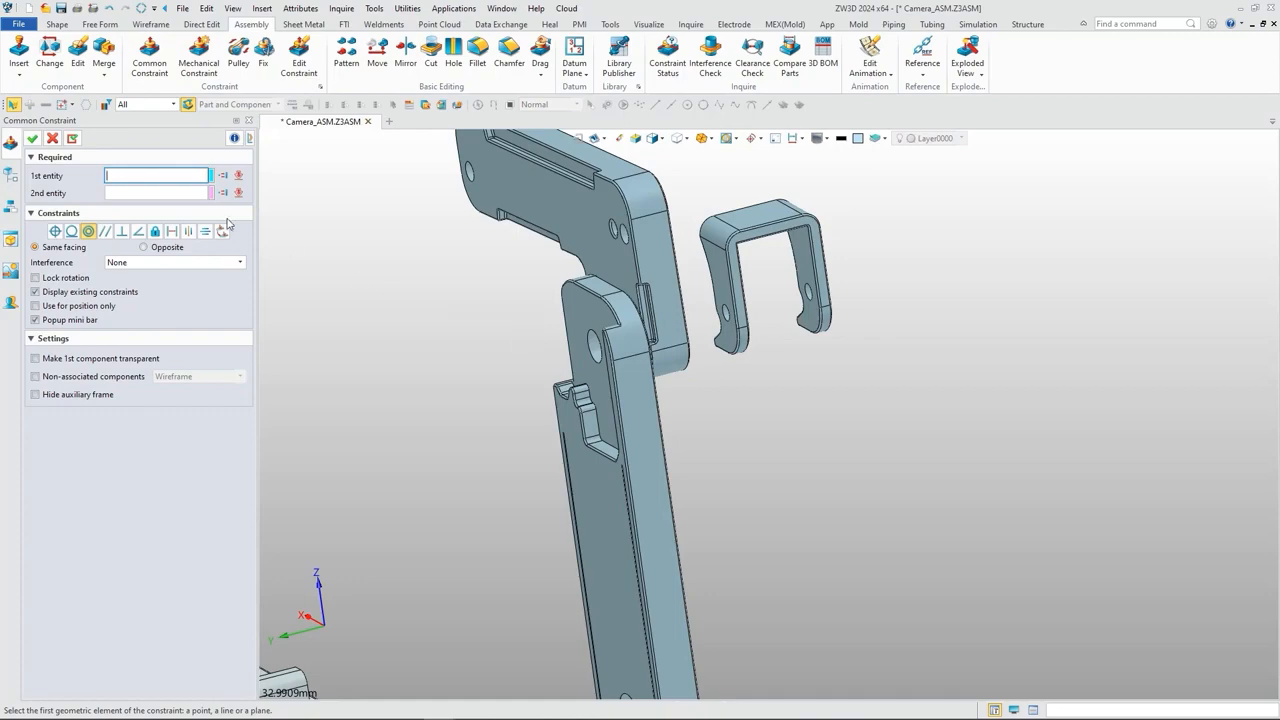
click(188, 231)
click(576, 320)
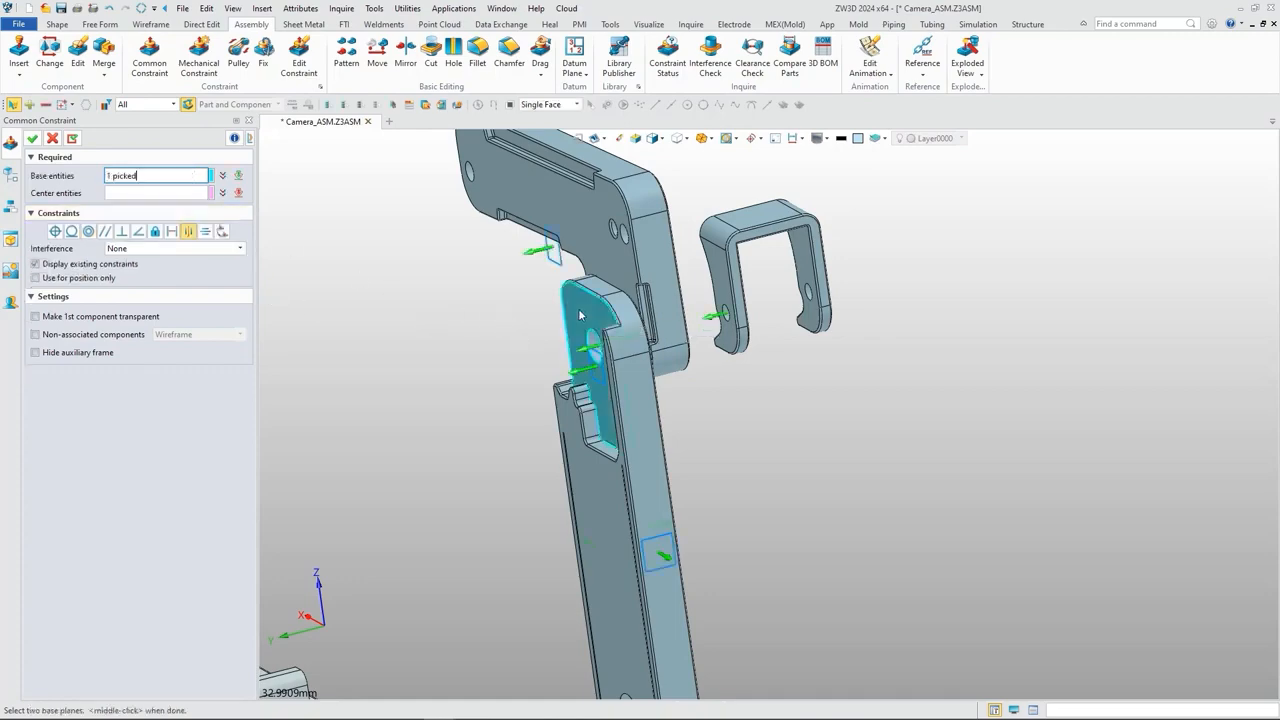
right_drag(655, 316, 706, 298)
scroll(808, 300, up, 3)
click(781, 263)
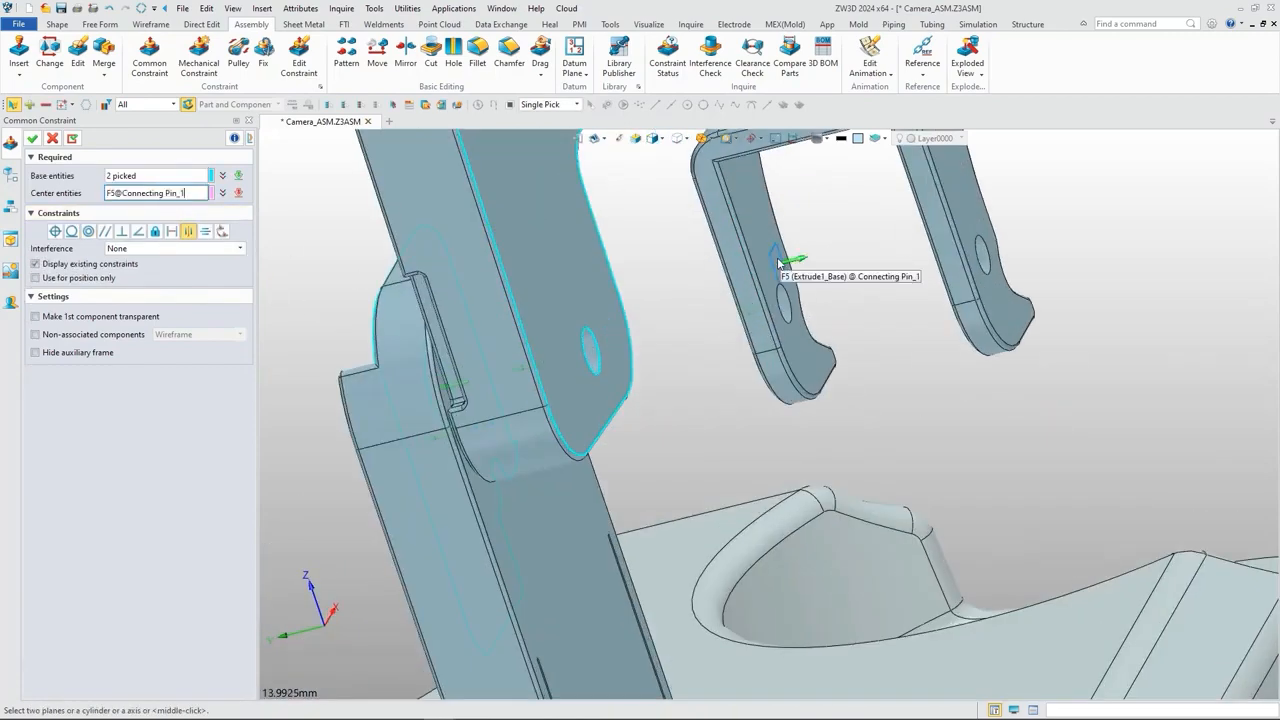
right_drag(640, 289, 652, 284)
scroll(652, 284, up, 4)
click(652, 282)
scroll(654, 288, down, 4)
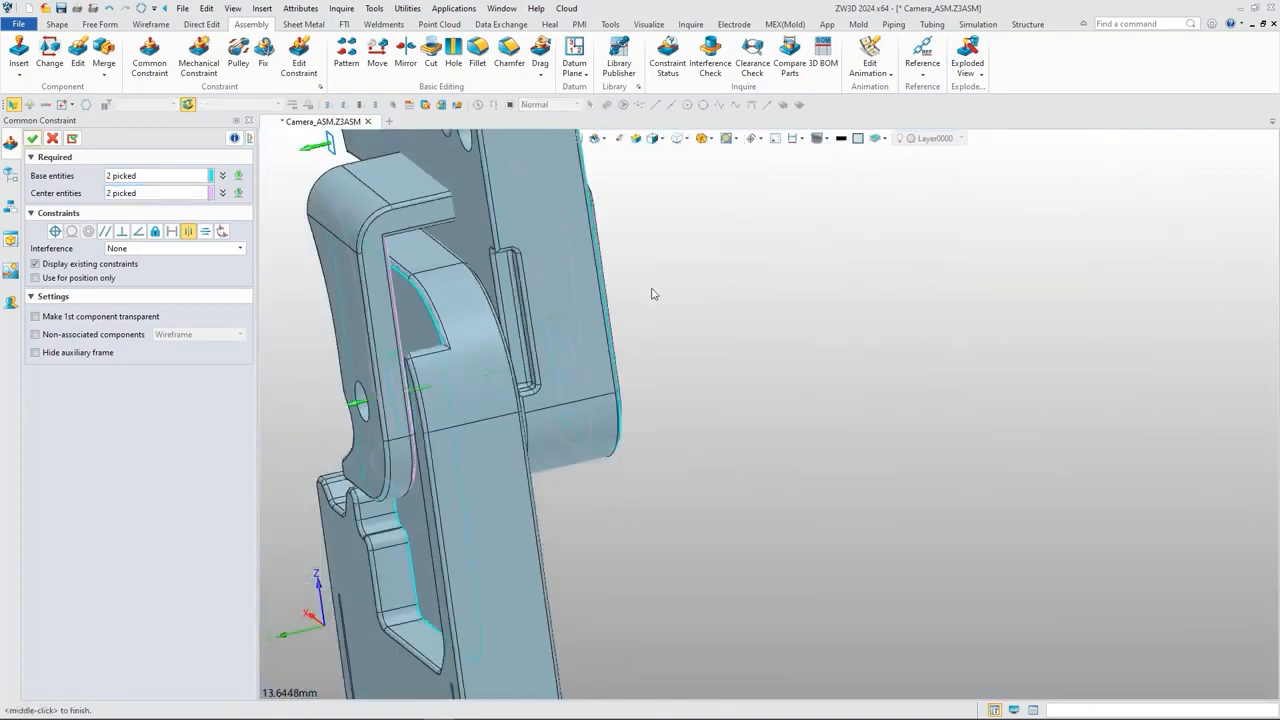
click(34, 139)
Step: Constrain the Connecting Pin's narrow U-shaped edge face parallel to the front cover's upper rim face, same facing
click(149, 66)
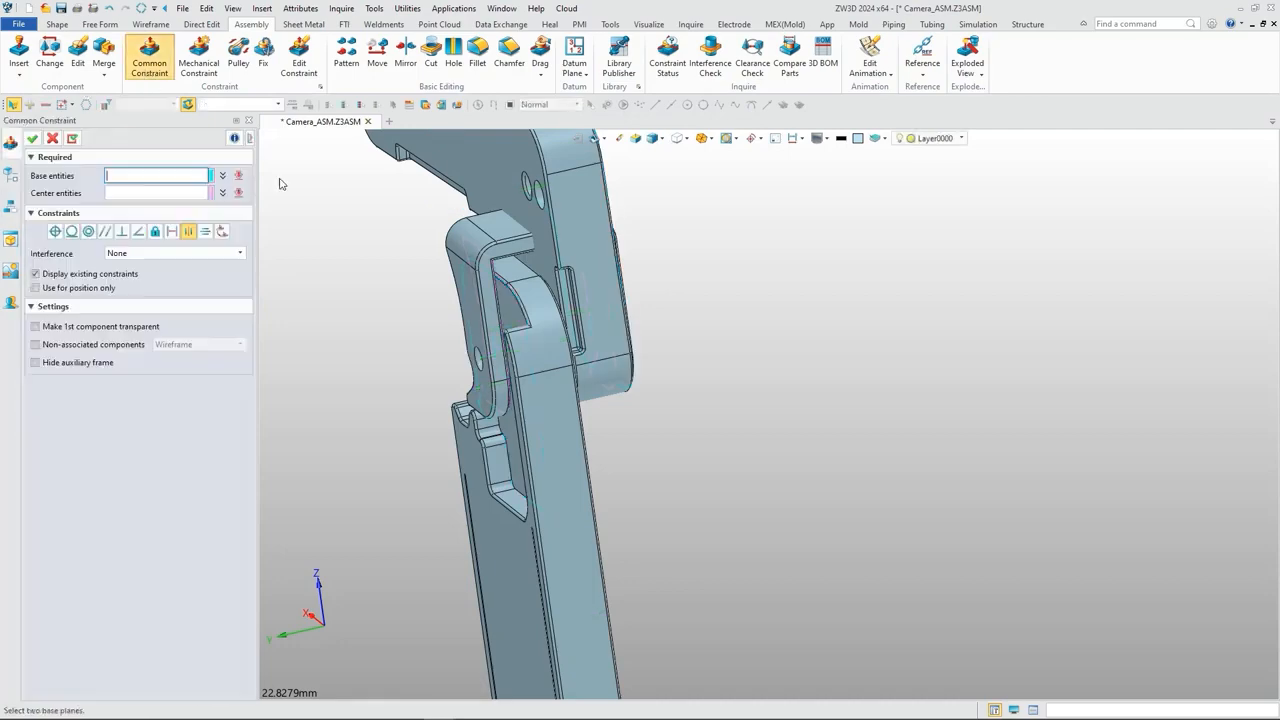
click(105, 231)
scroll(496, 330, down, 5)
click(379, 613)
middle_drag(379, 613, 594, 490)
scroll(590, 500, up, 6)
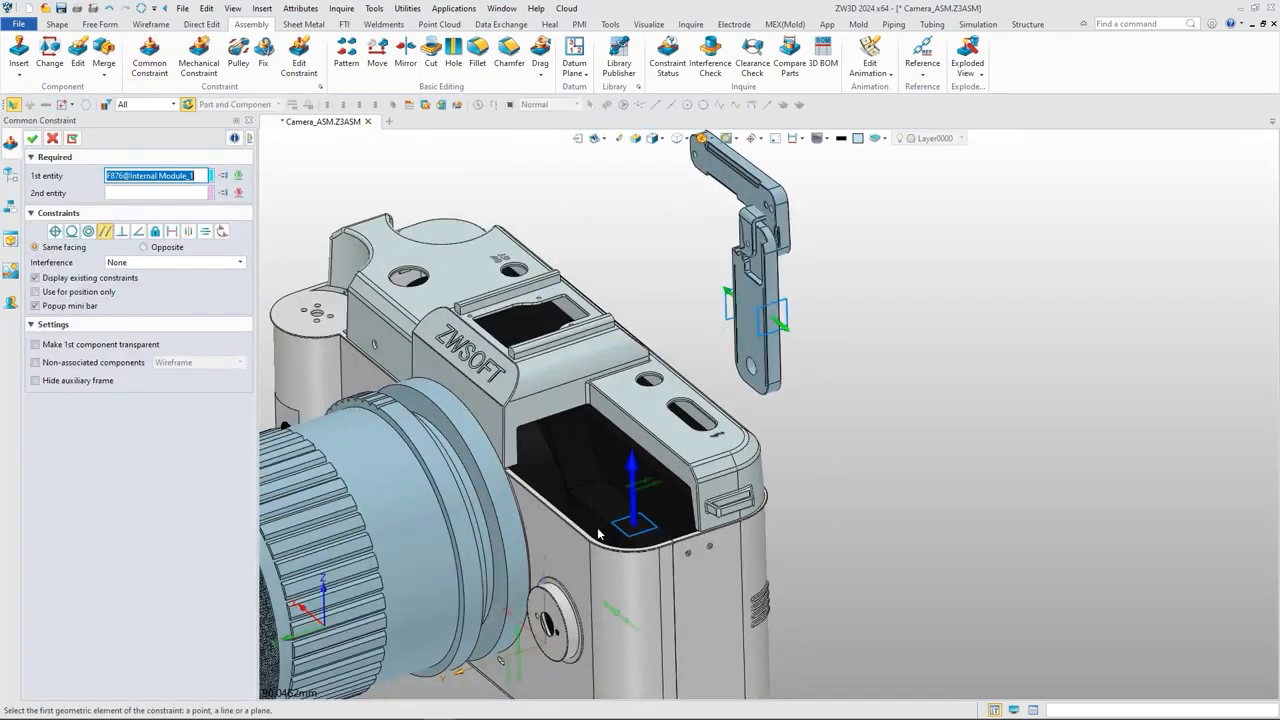
click(577, 537)
scroll(577, 540, down, 6)
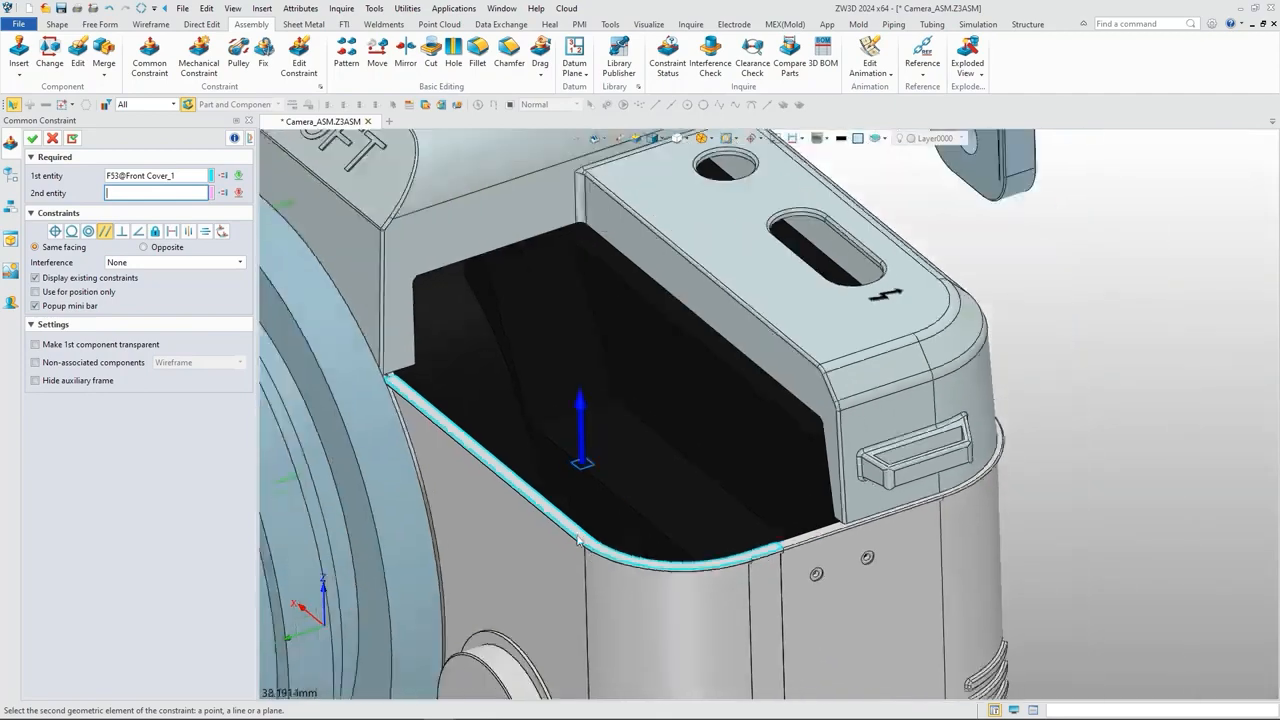
scroll(760, 277, up, 8)
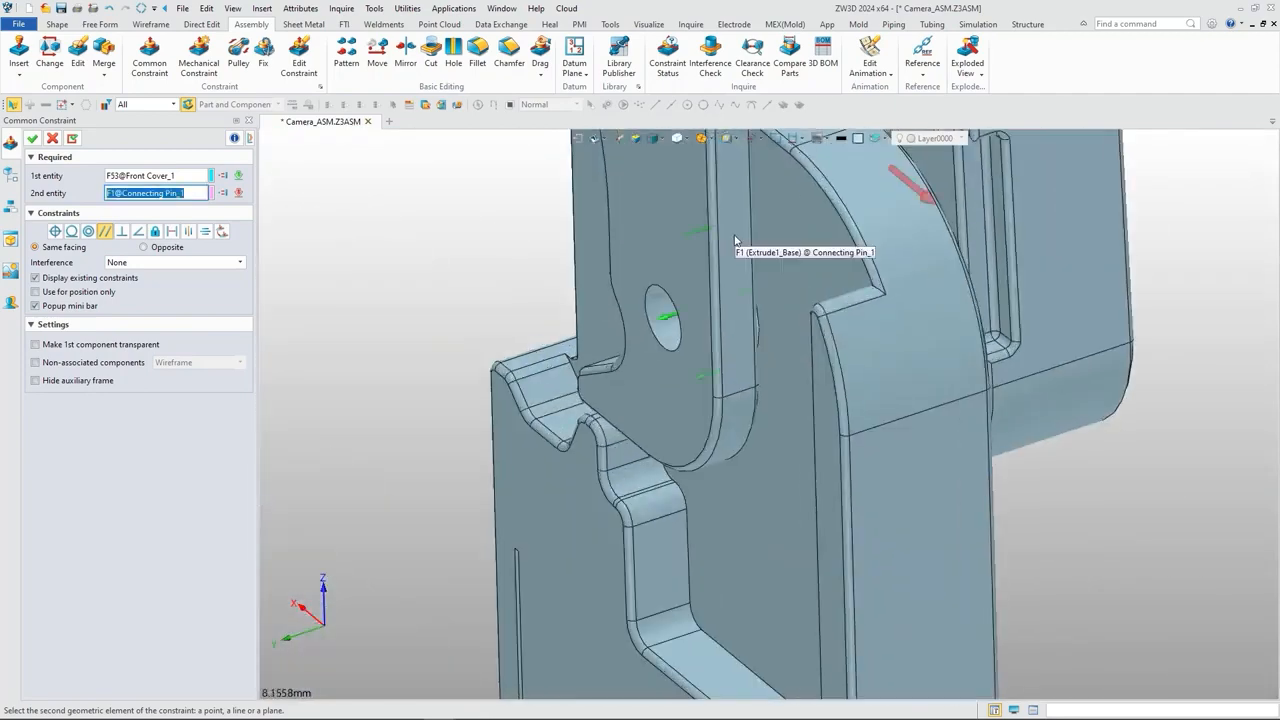
click(734, 234)
scroll(630, 290, down, 4)
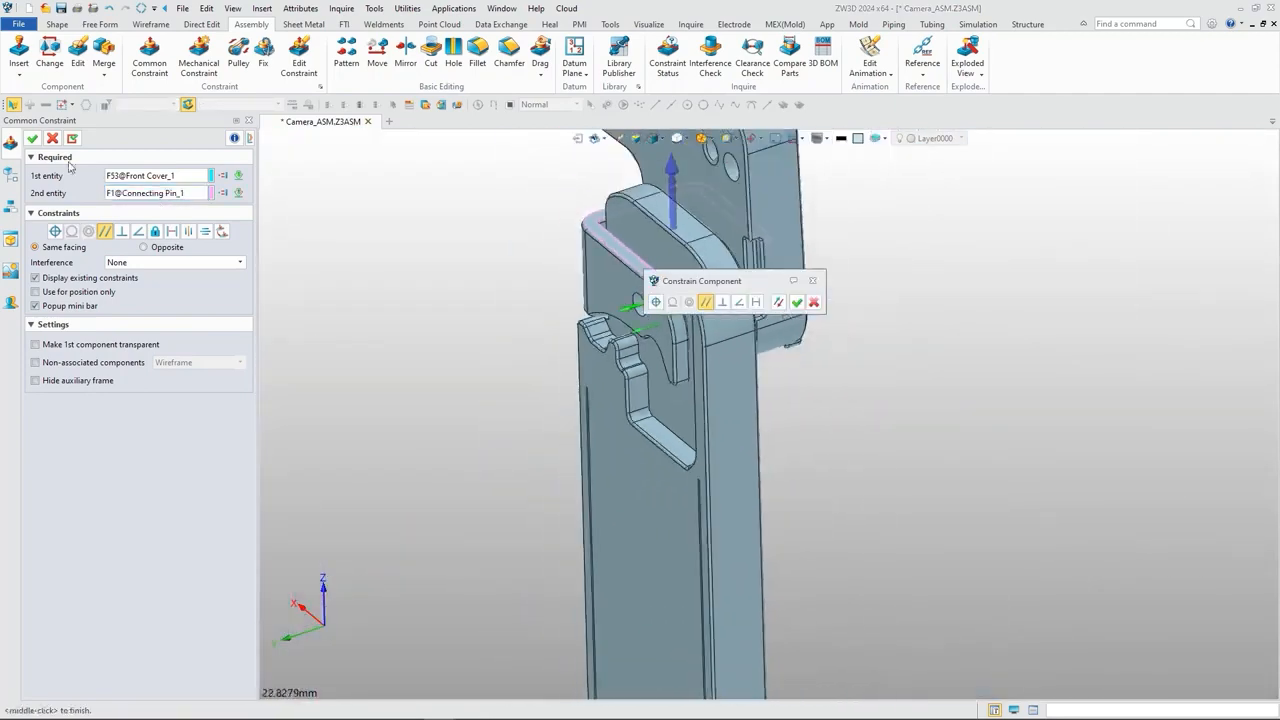
click(32, 138)
Step: Insert the Internal Flashlight.Z3PRT component at a free point above the camera, beside the connecting rods, without constraining it yet
scroll(446, 350, down, 3)
middle_drag(444, 368, 483, 382)
scroll(537, 378, down, 5)
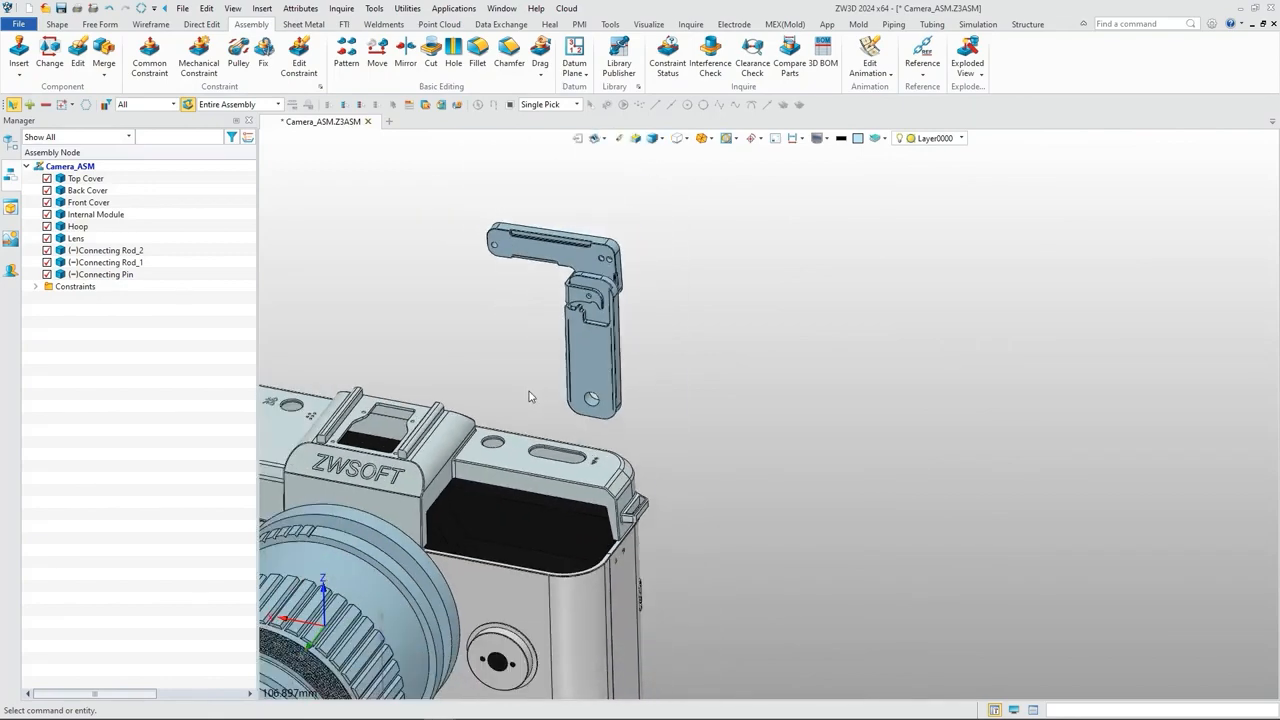
scroll(734, 374, down, 3)
click(15, 60)
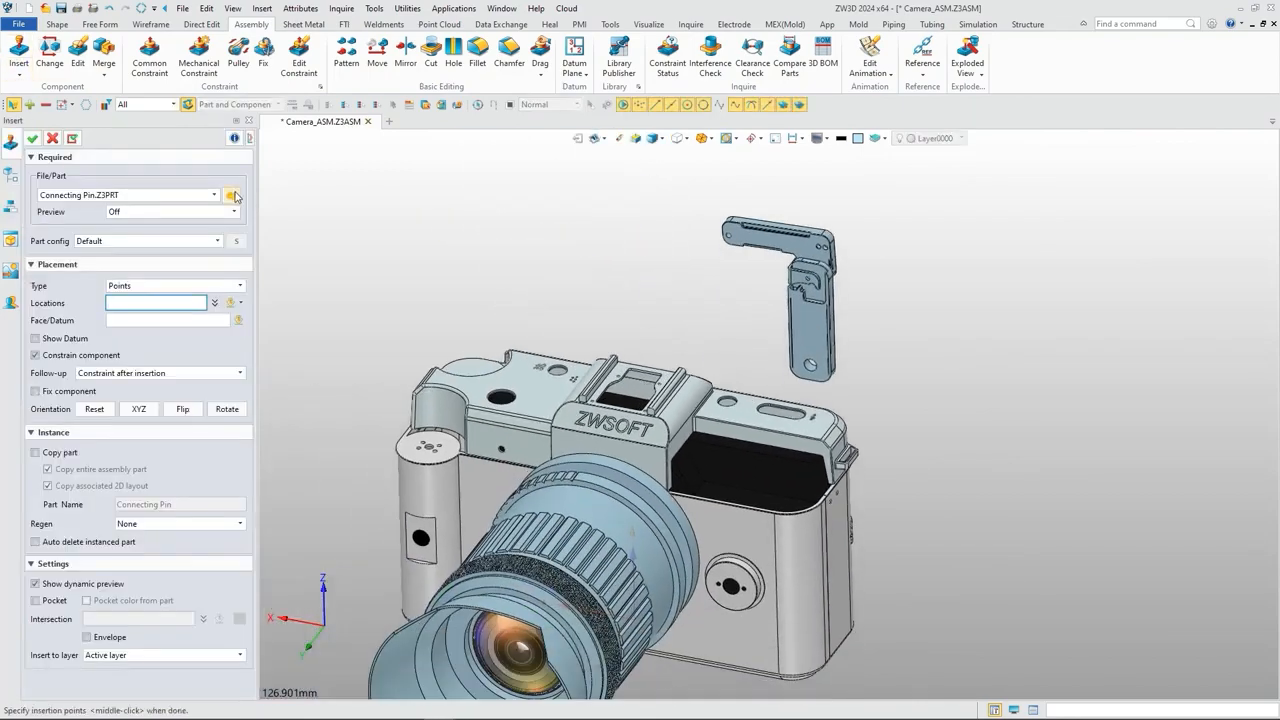
scroll(645, 360, down, 1)
click(645, 363)
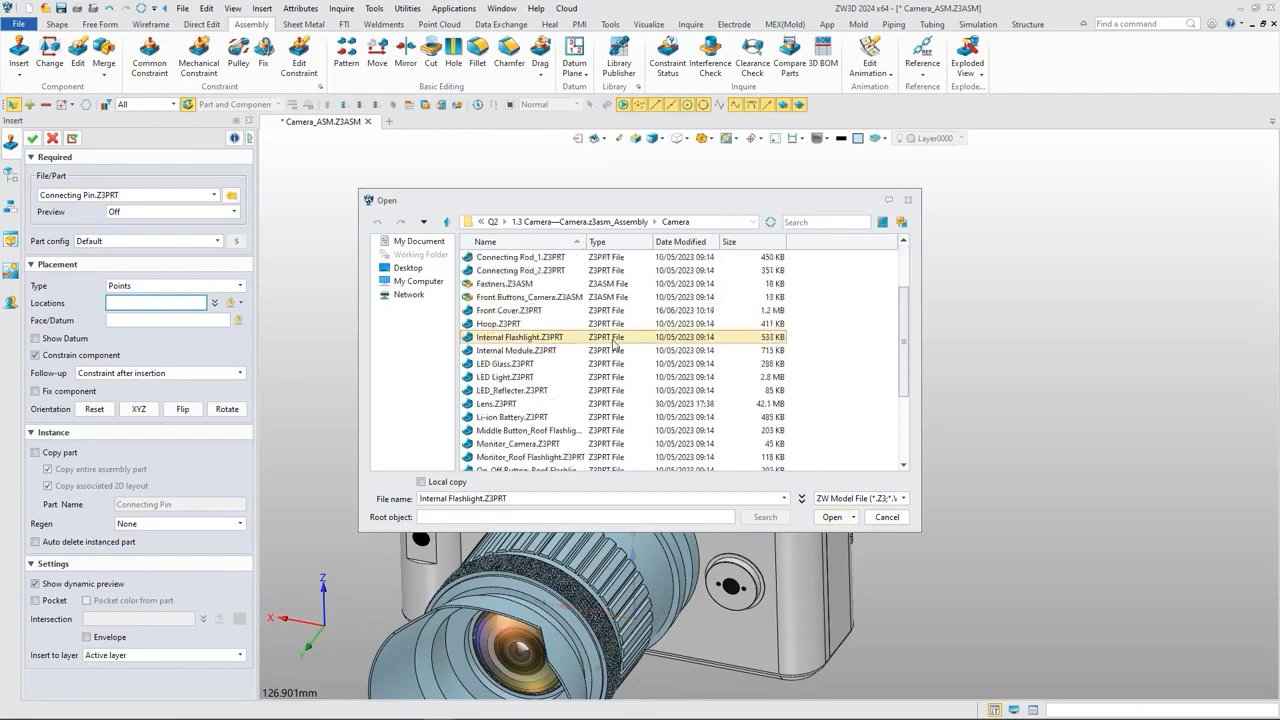
click(832, 517)
click(853, 326)
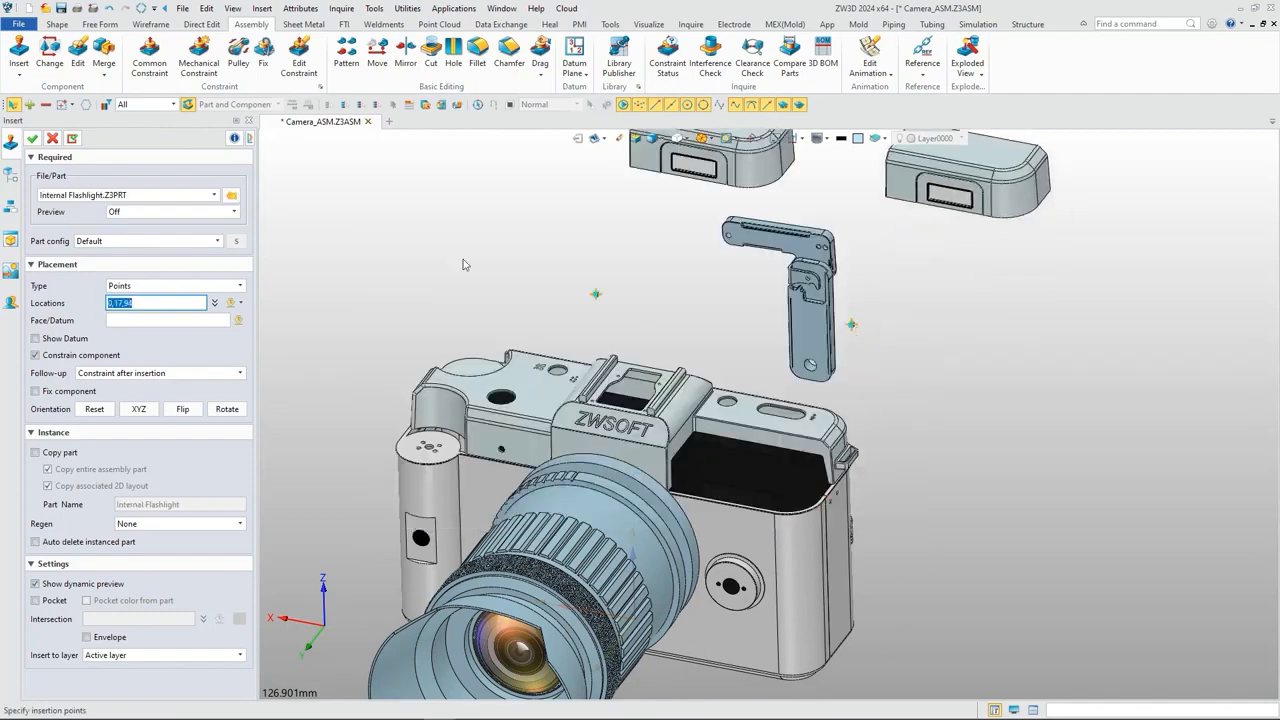
click(33, 139)
click(33, 139)
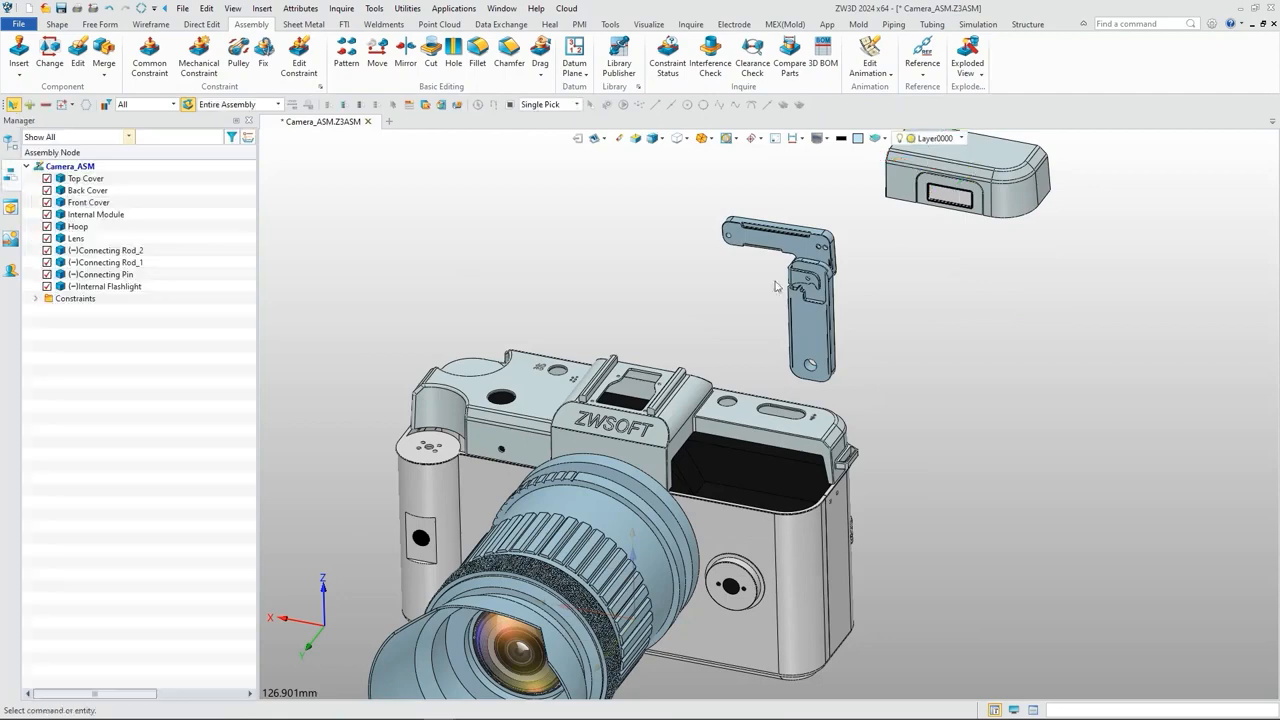
Step: Constrain the small hole at the end of the Internal Flashlight's underside pocket concentric to the far end hole of Connecting Rod_1
middle_drag(972, 303, 869, 383)
right_drag(869, 383, 871, 326)
middle_drag(871, 290, 780, 450)
right_drag(780, 450, 752, 385)
click(149, 62)
scroll(738, 287, up, 6)
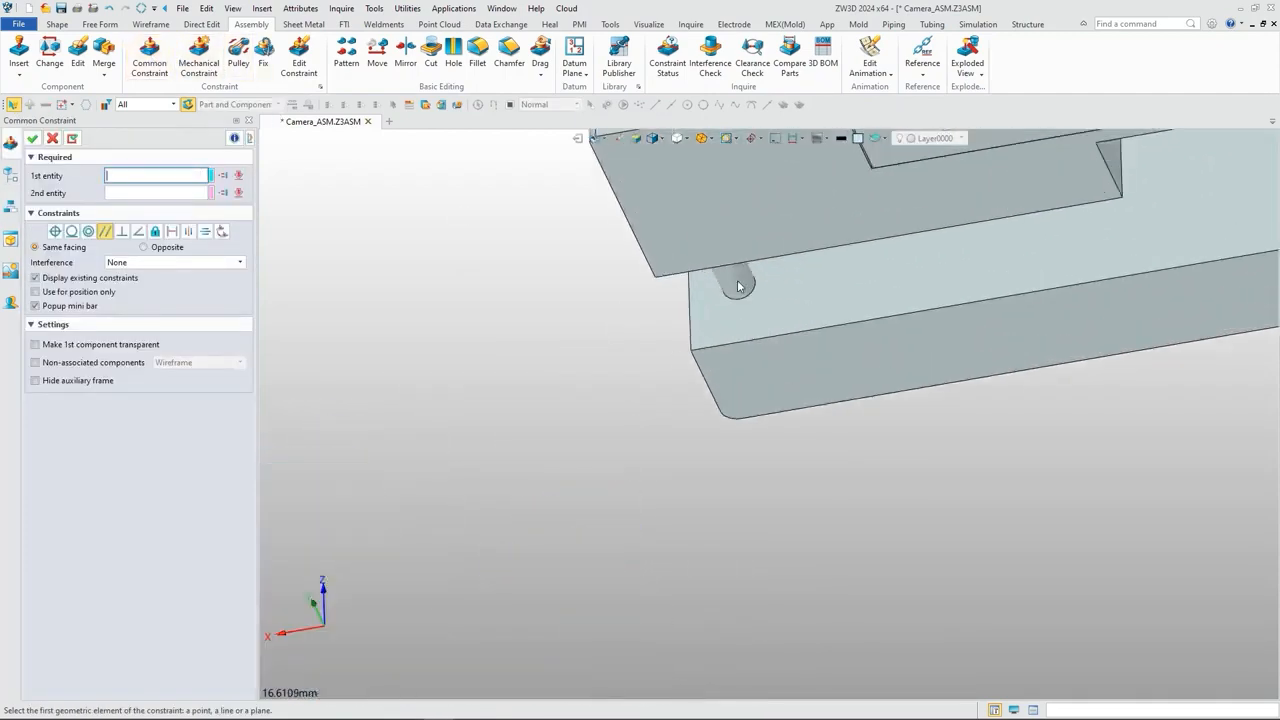
click(90, 232)
scroll(595, 374, down, 6)
middle_drag(595, 374, 774, 243)
scroll(559, 489, up, 2)
right_drag(559, 489, 549, 568)
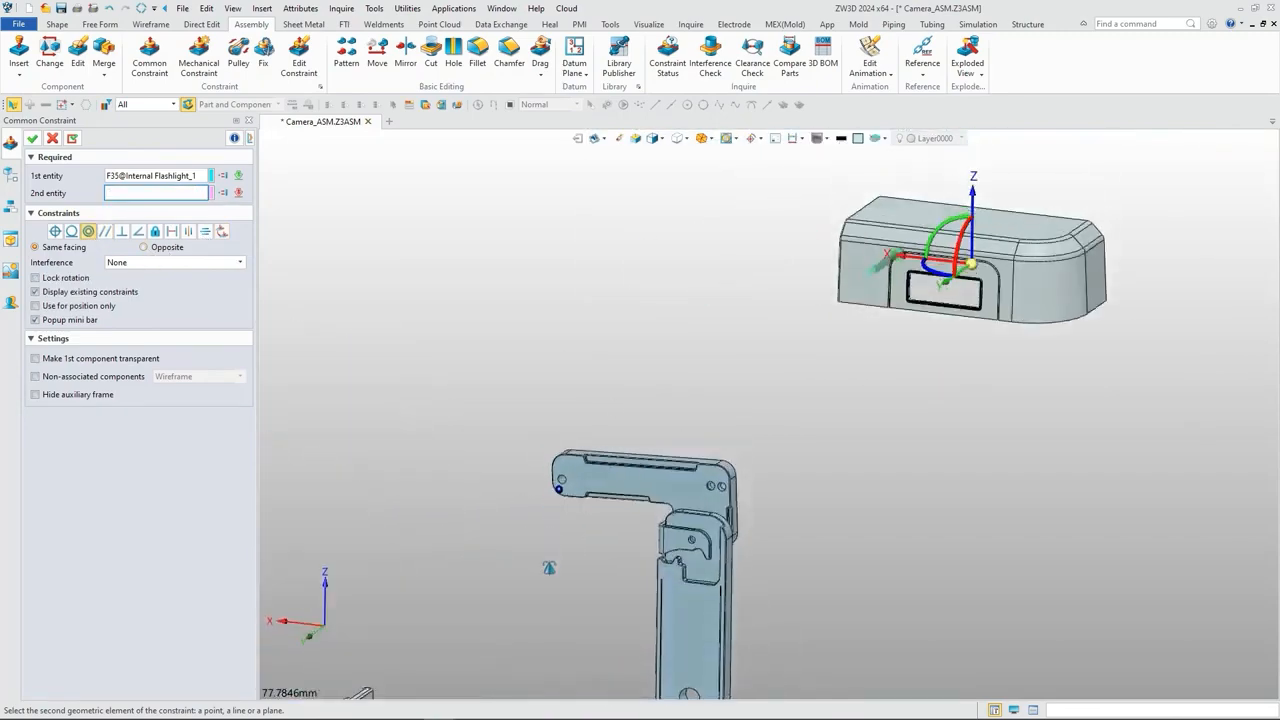
scroll(566, 479, up, 8)
click(556, 414)
scroll(555, 409, down, 8)
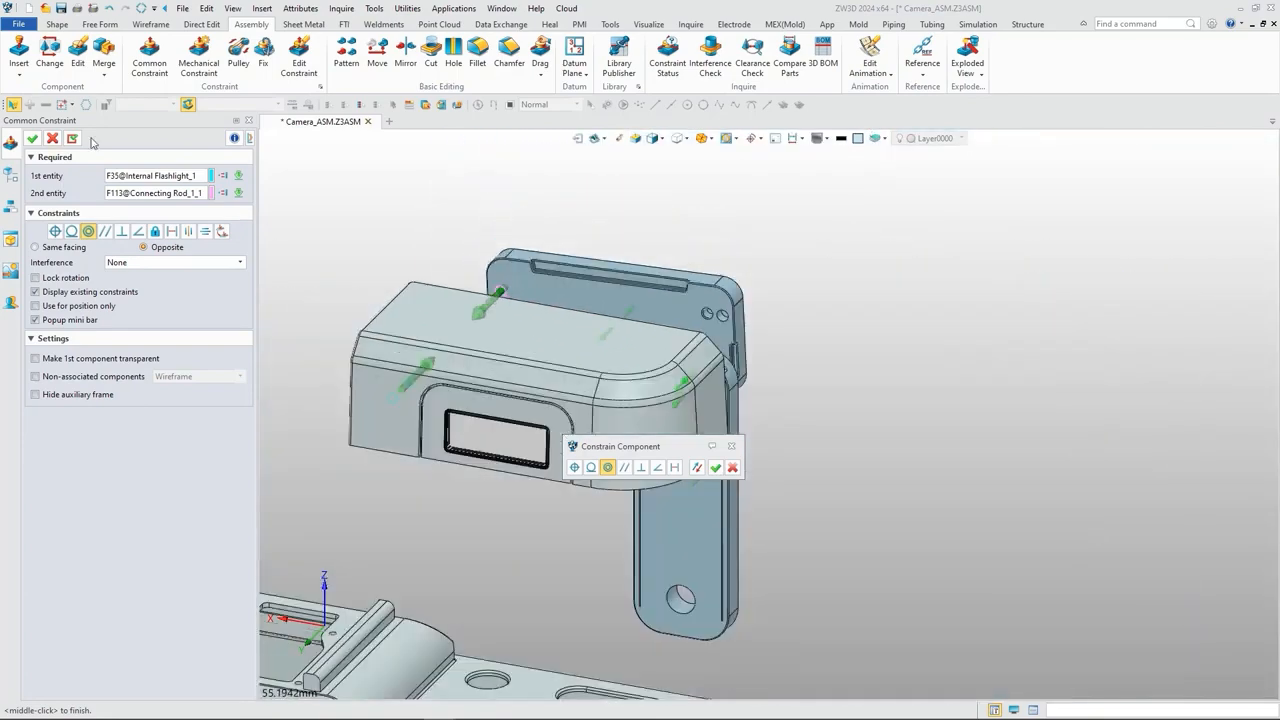
click(72, 139)
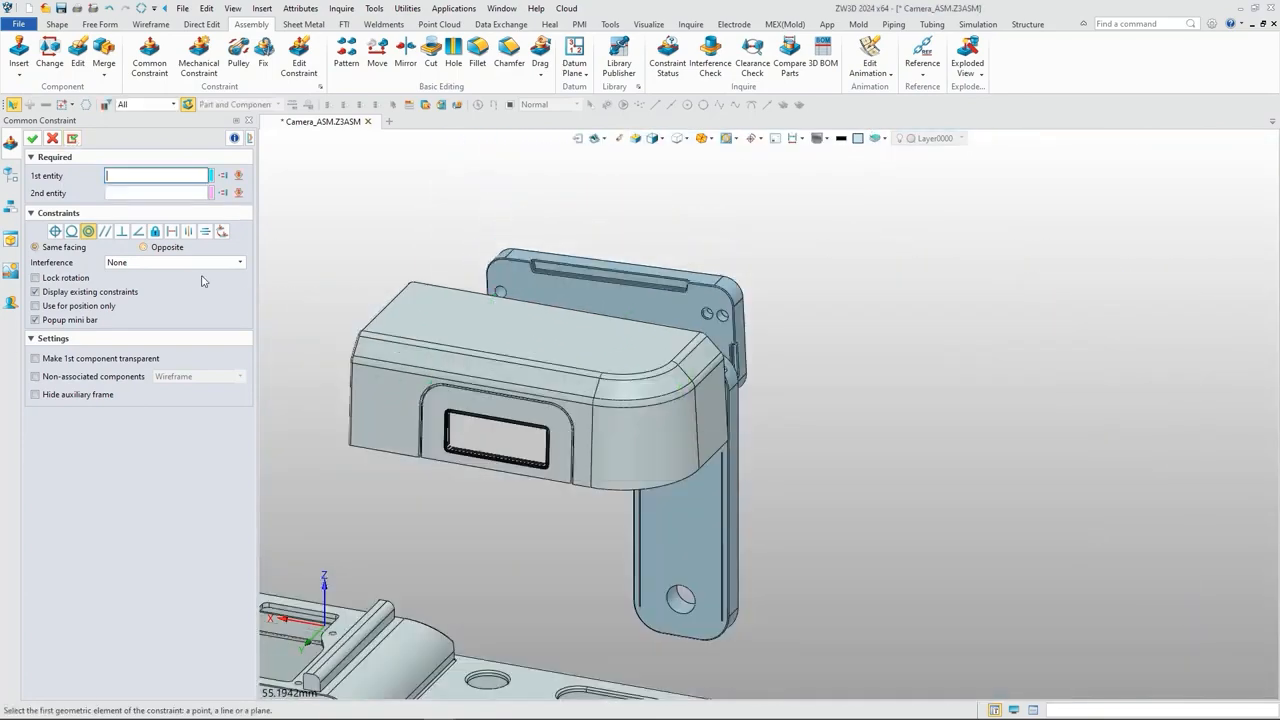
Step: Center the Internal Flashlight's two inner slot faces about the front and rear faces of Connecting Rod_1
middle_drag(626, 440, 692, 324)
click(186, 232)
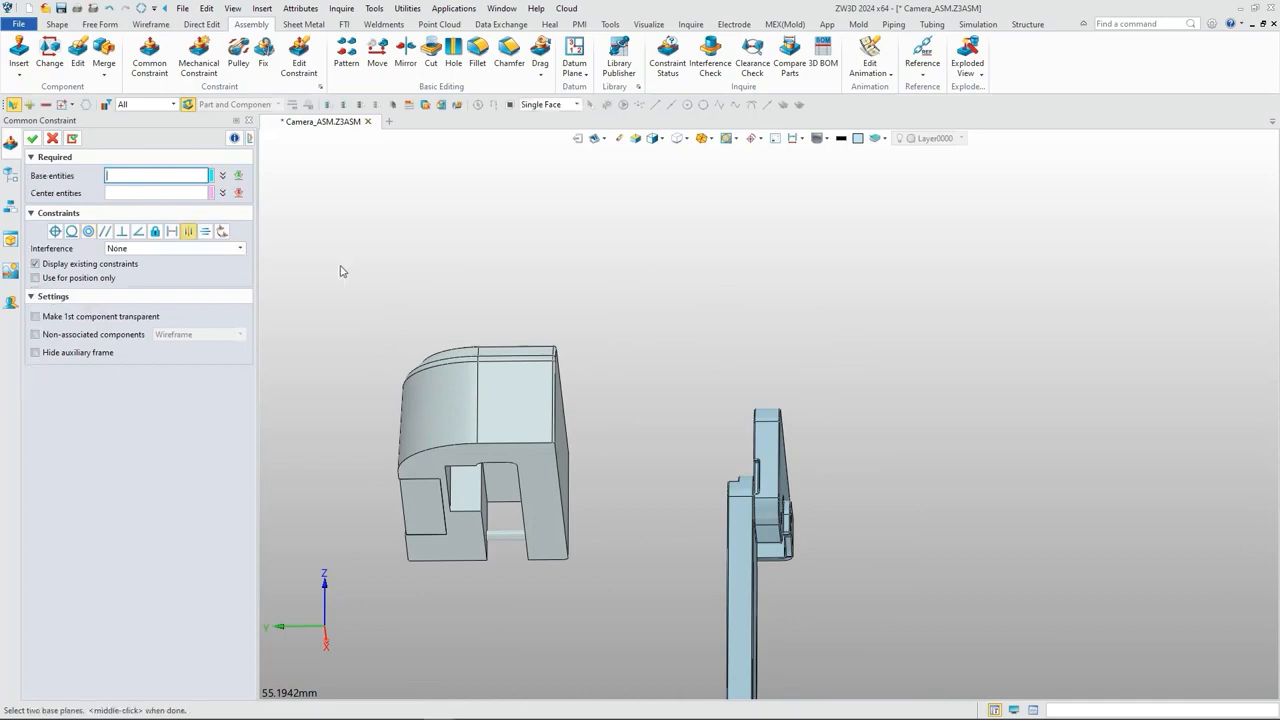
middle_drag(600, 415, 812, 409)
click(812, 409)
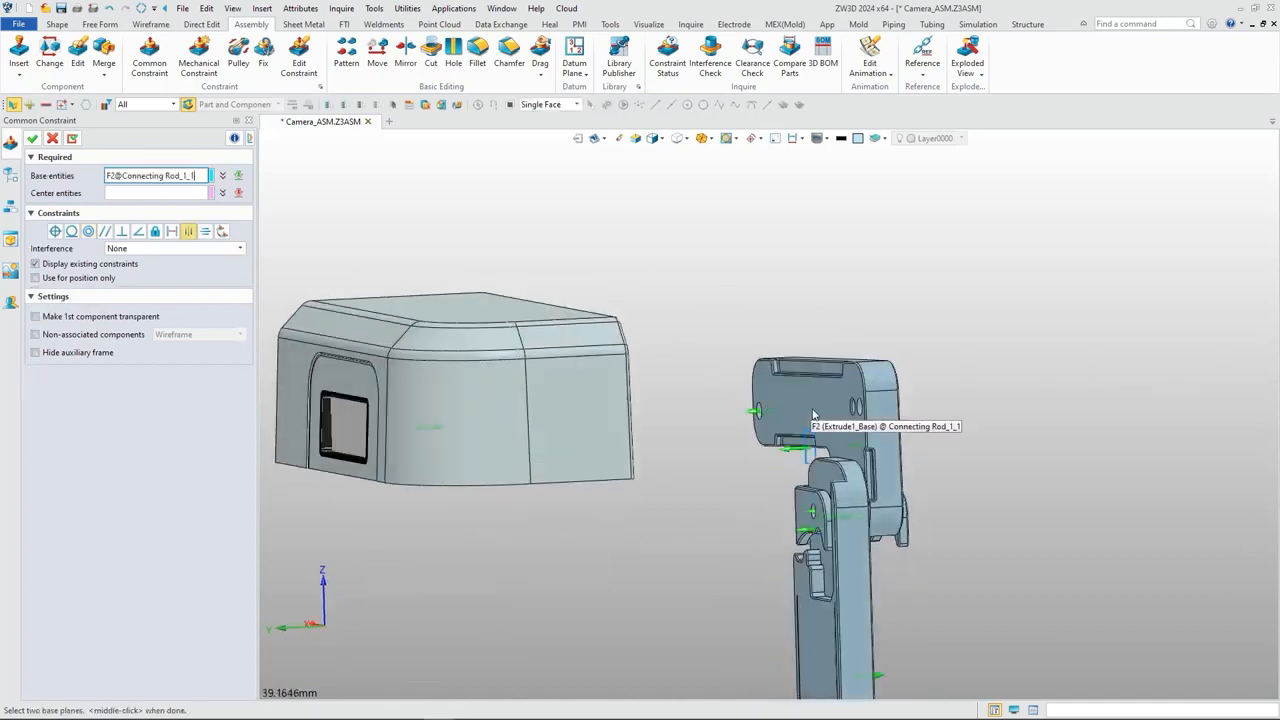
right_drag(812, 409, 849, 401)
click(849, 401)
scroll(829, 406, down, 3)
right_drag(711, 426, 742, 385)
scroll(630, 385, up, 5)
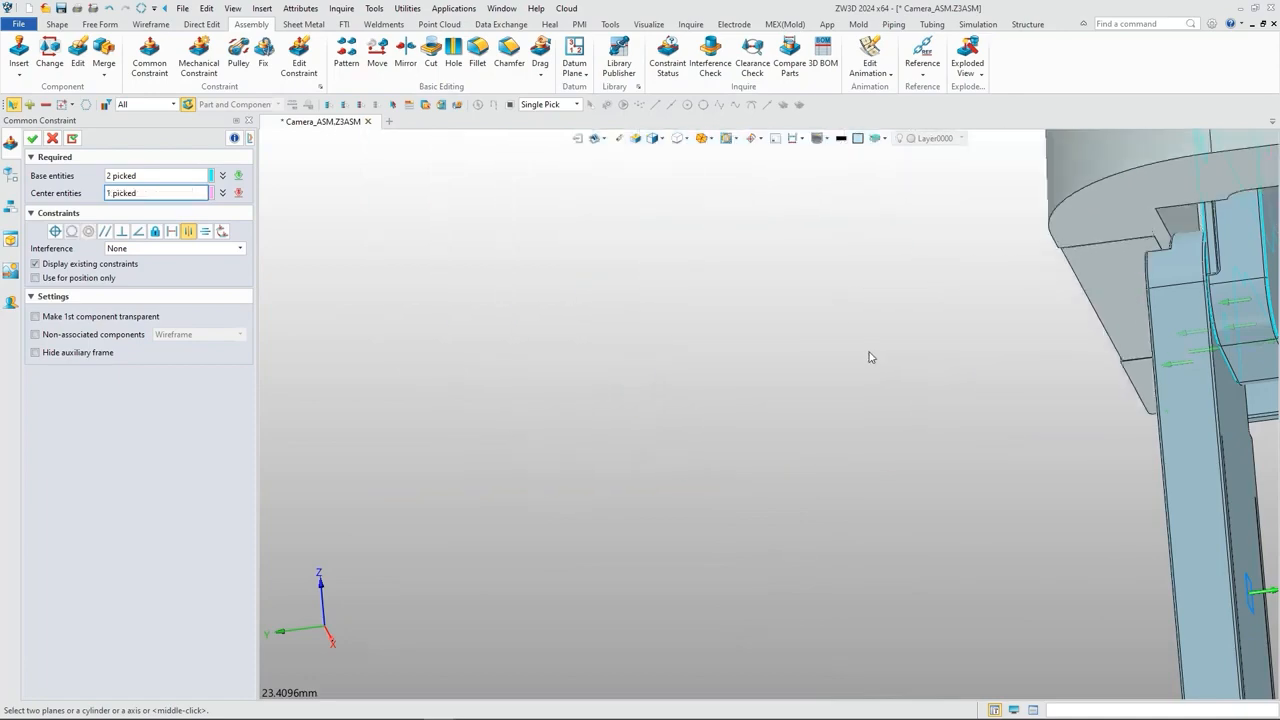
right_drag(871, 357, 785, 290)
middle_drag(785, 280, 335, 295)
middle_drag(1050, 320, 901, 339)
right_drag(901, 339, 908, 287)
scroll(883, 262, up, 5)
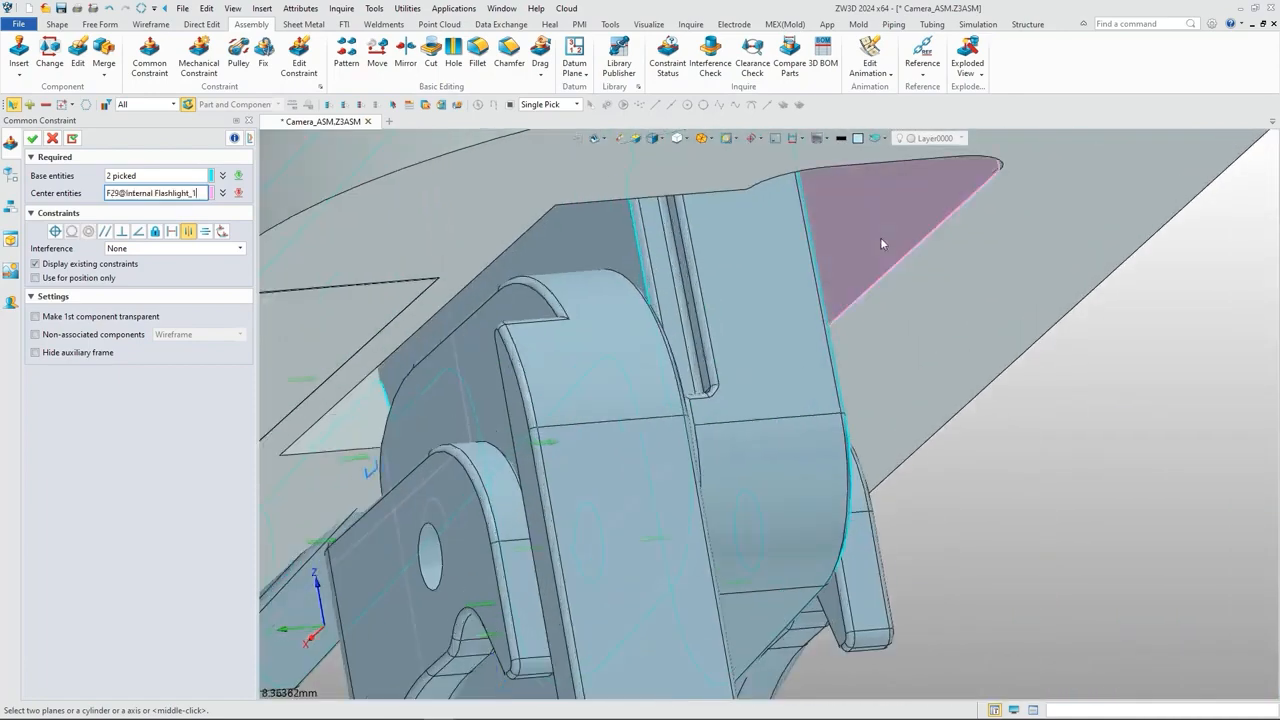
click(881, 240)
scroll(899, 333, down, 2)
scroll(900, 333, down, 3)
right_drag(900, 333, 984, 343)
click(33, 142)
scroll(431, 388, down, 5)
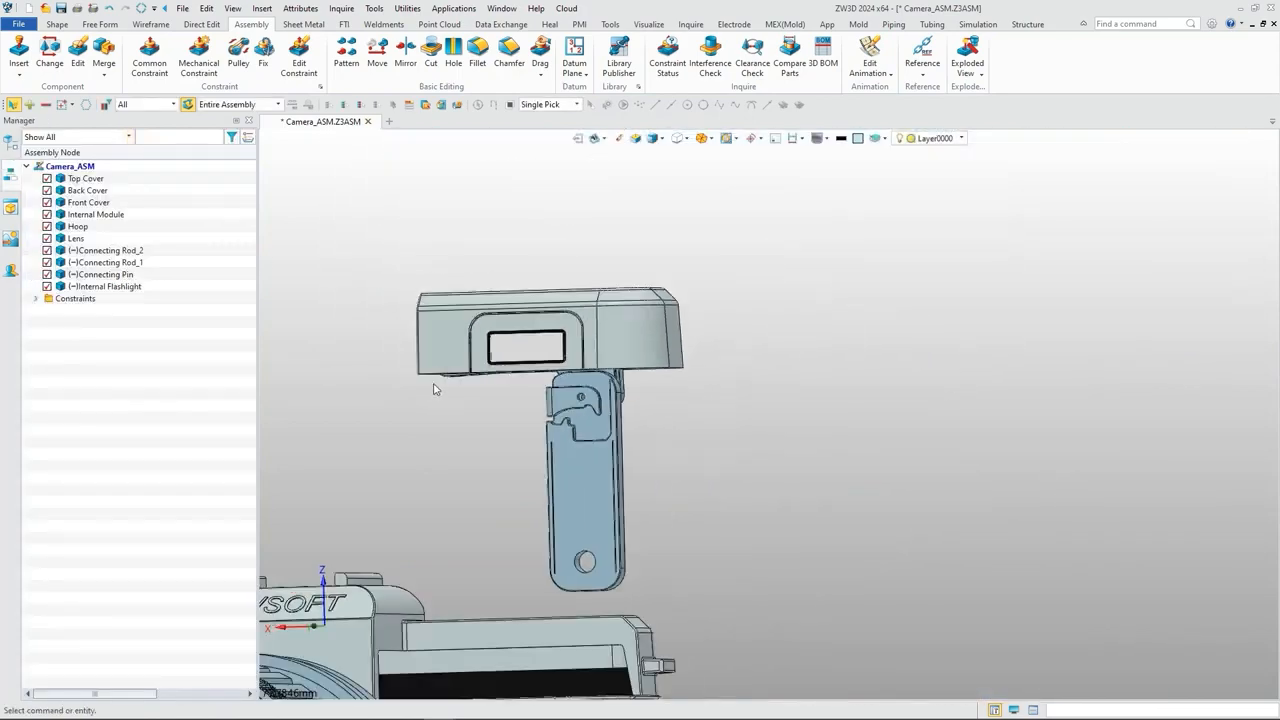
Step: Move the Internal Flashlight together with its connecting rods to check how the linked parts follow
right_drag(434, 385, 573, 316)
key(d)
click(592, 329)
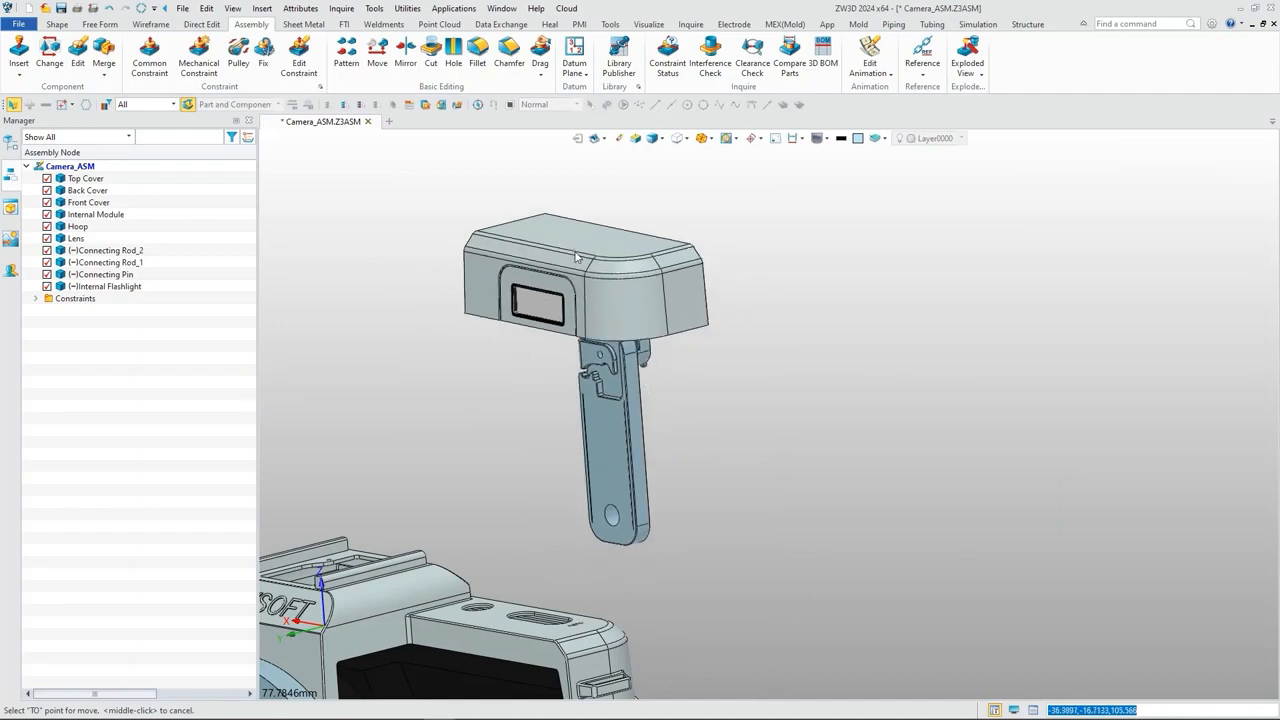
scroll(831, 280, down, 5)
right_drag(831, 280, 498, 252)
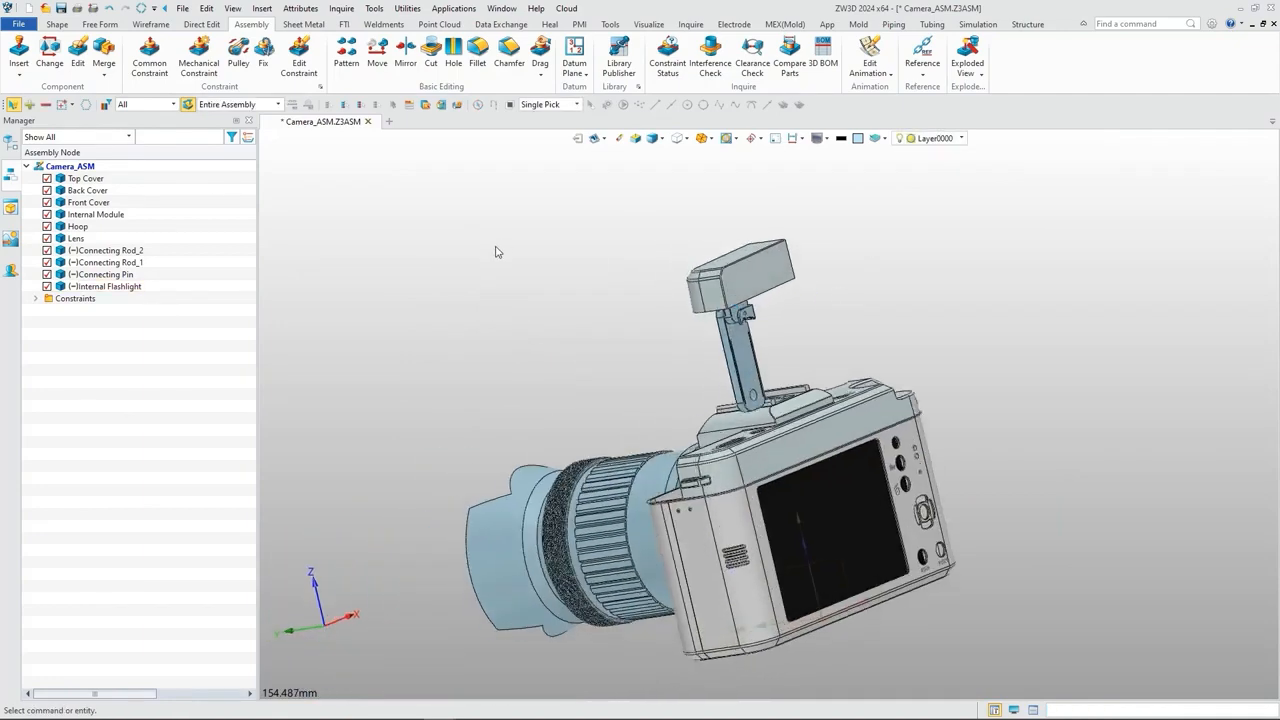
Step: Constrain the Internal Flashlight's flat rear face coincident with the Top Cover's front-facing wall behind the flash opening, opposite facing
click(150, 60)
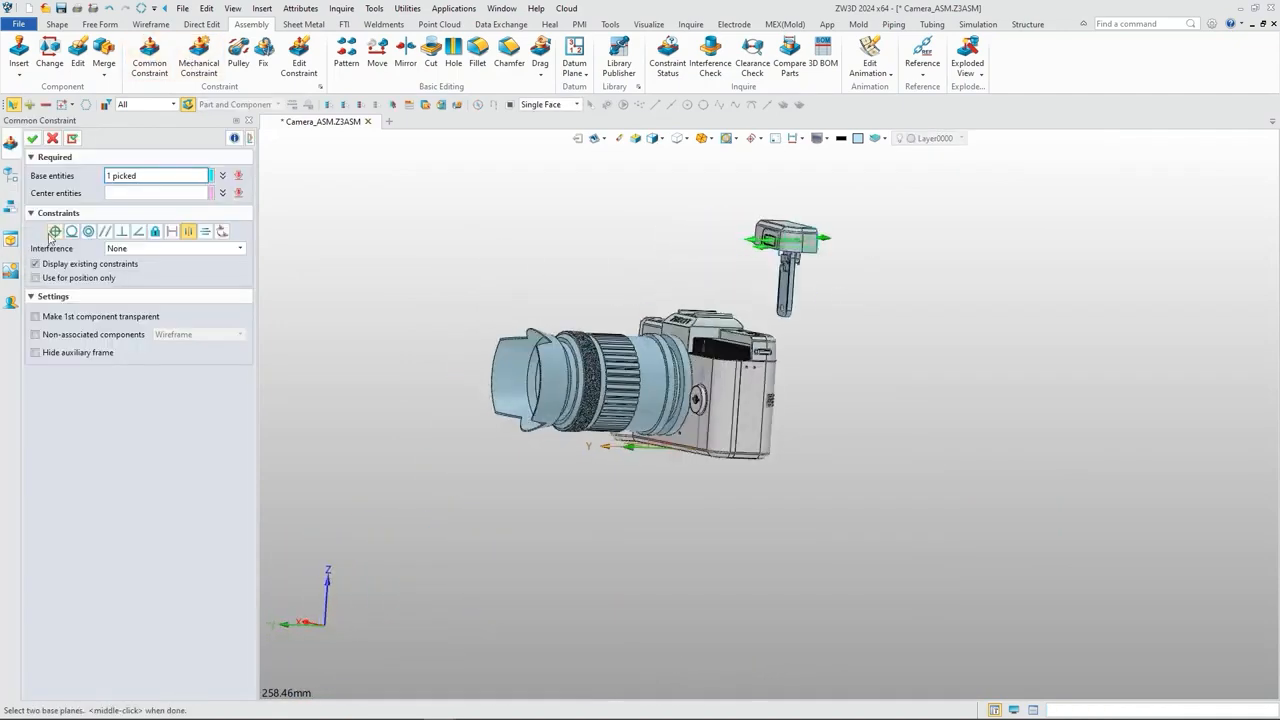
click(55, 231)
scroll(708, 243, up, 5)
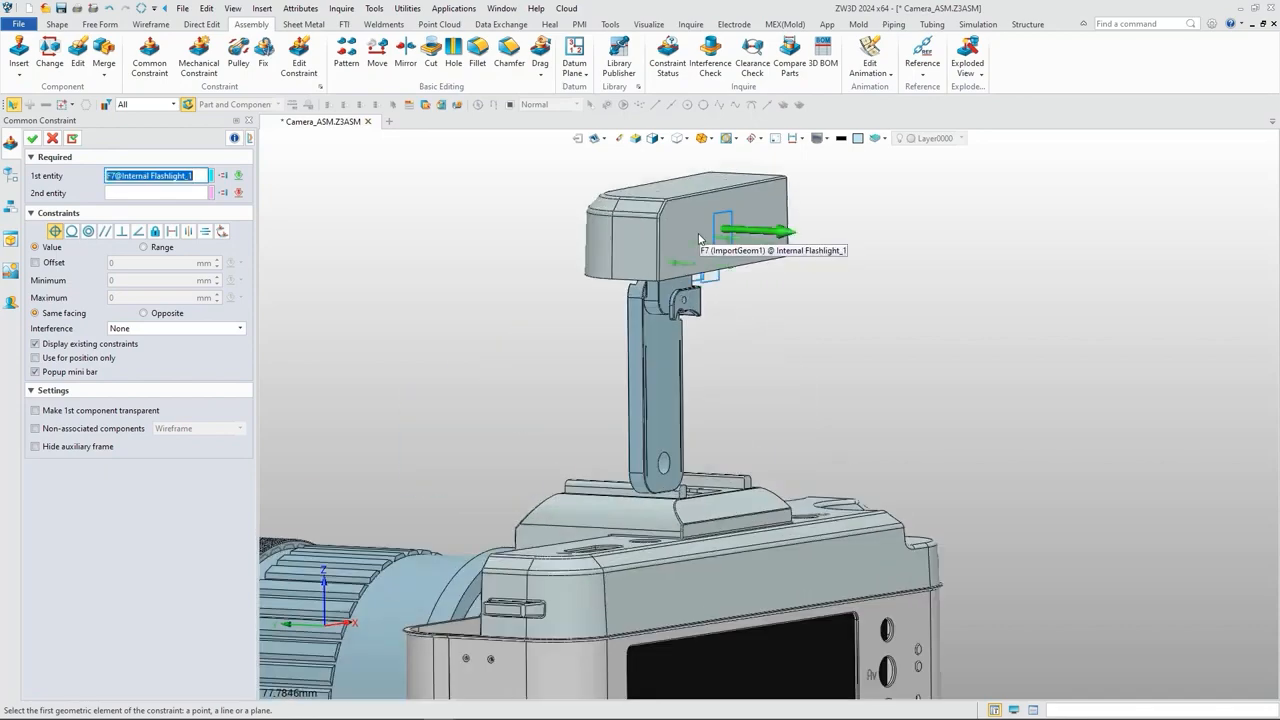
click(702, 240)
scroll(702, 240, down, 5)
right_drag(702, 242, 748, 368)
scroll(760, 371, up, 5)
click(760, 371)
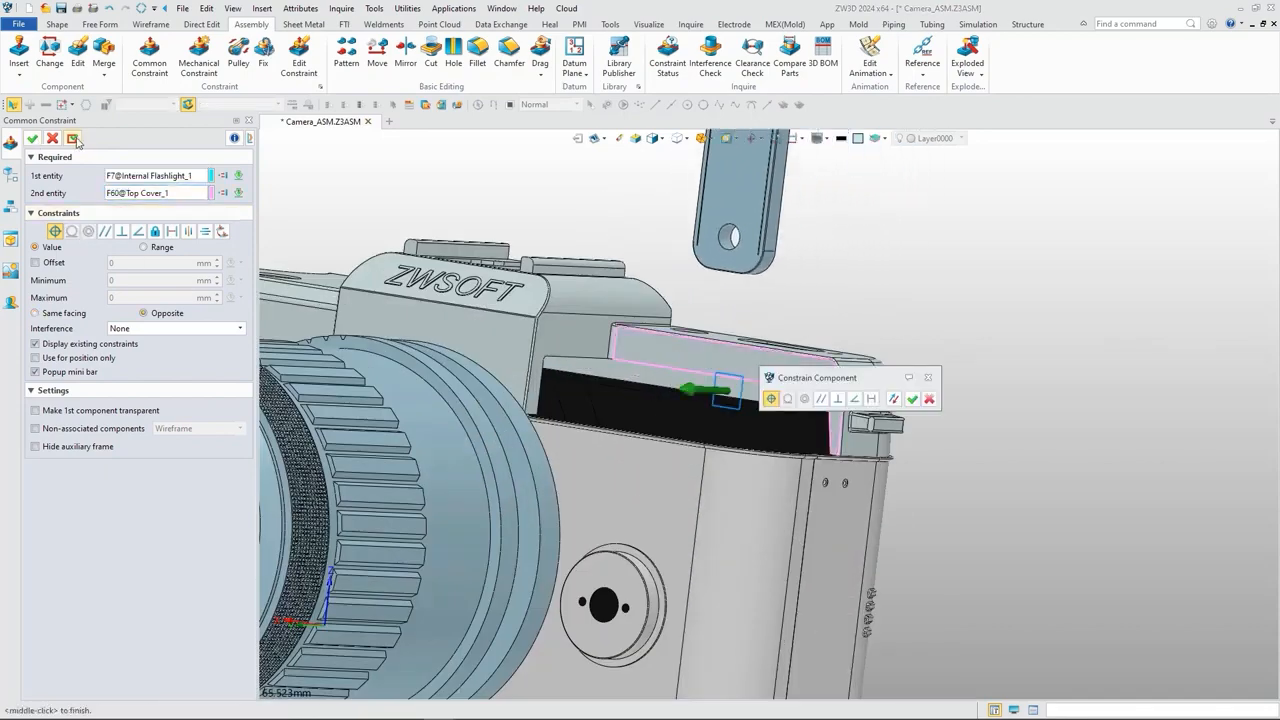
click(75, 140)
Step: Constrain the Internal Flashlight's bottom face coincident with the Front Cover's upper rim face, opposite facing, with an offset range of 0 to 25 mm
scroll(645, 363, down, 5)
right_drag(645, 365, 504, 331)
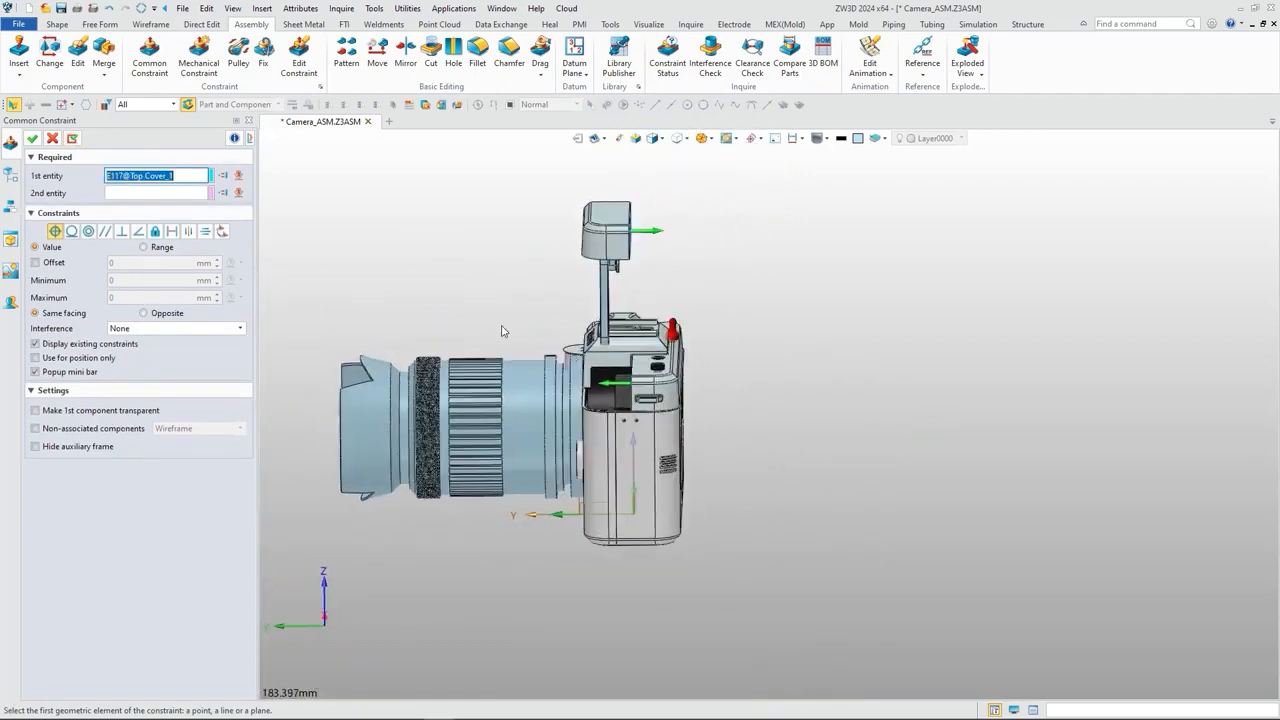
click(108, 232)
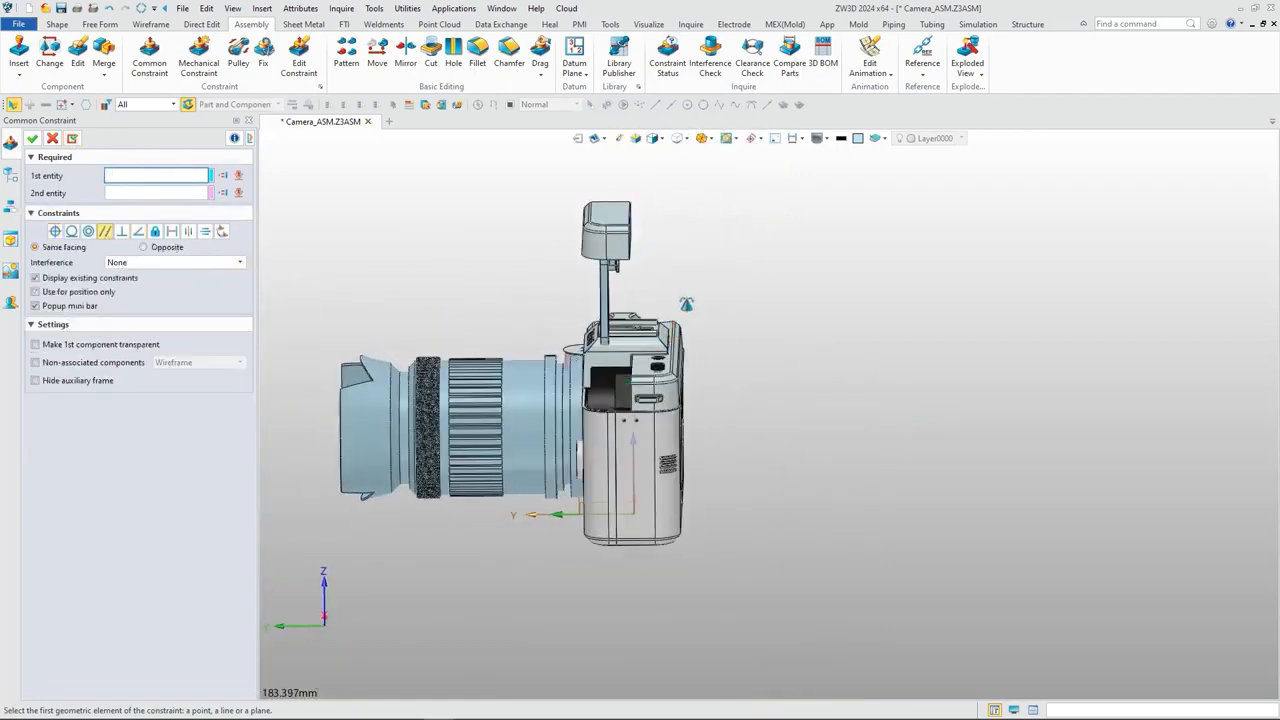
scroll(615, 205, up, 5)
click(633, 185)
scroll(640, 258, down, 4)
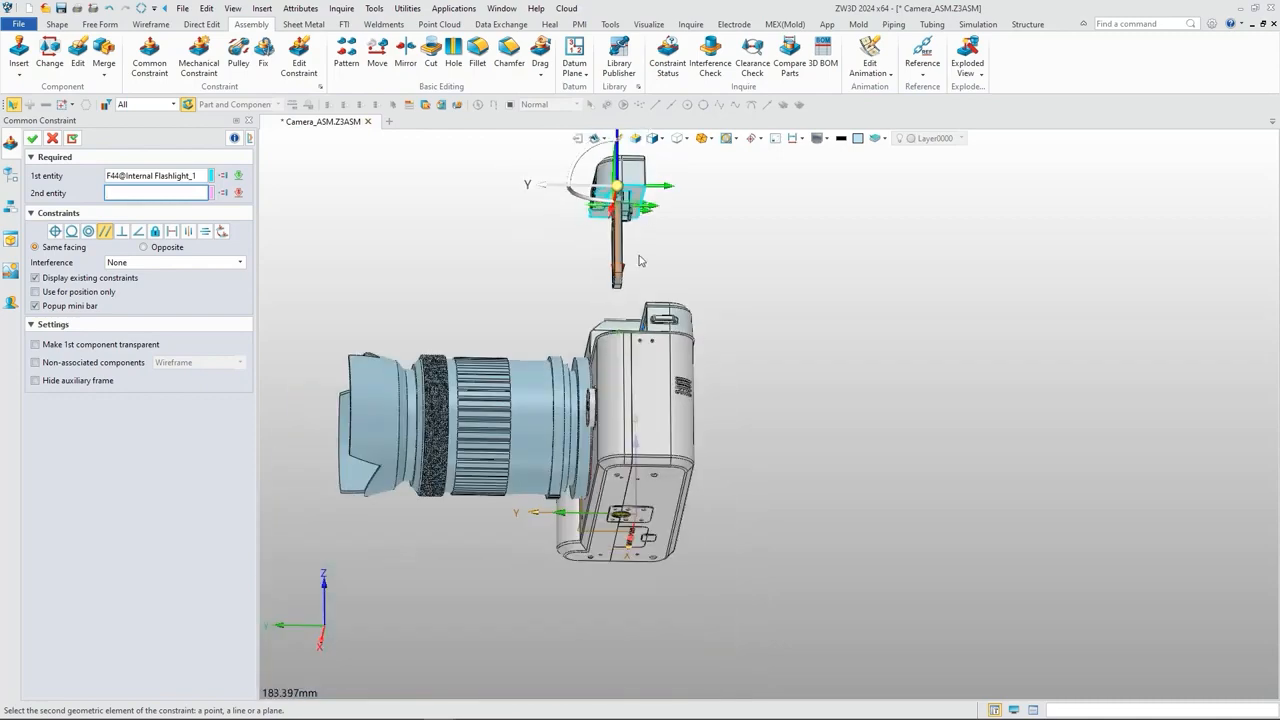
right_drag(640, 260, 650, 430)
scroll(653, 470, up, 9)
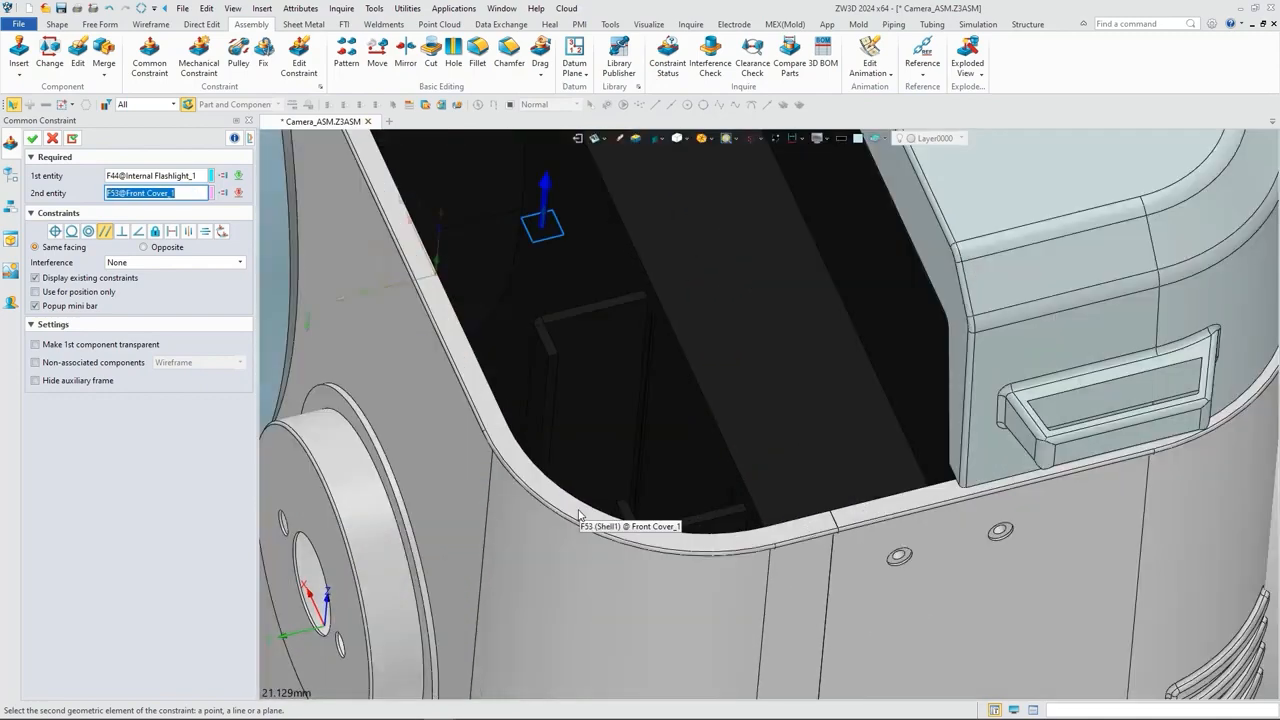
click(578, 515)
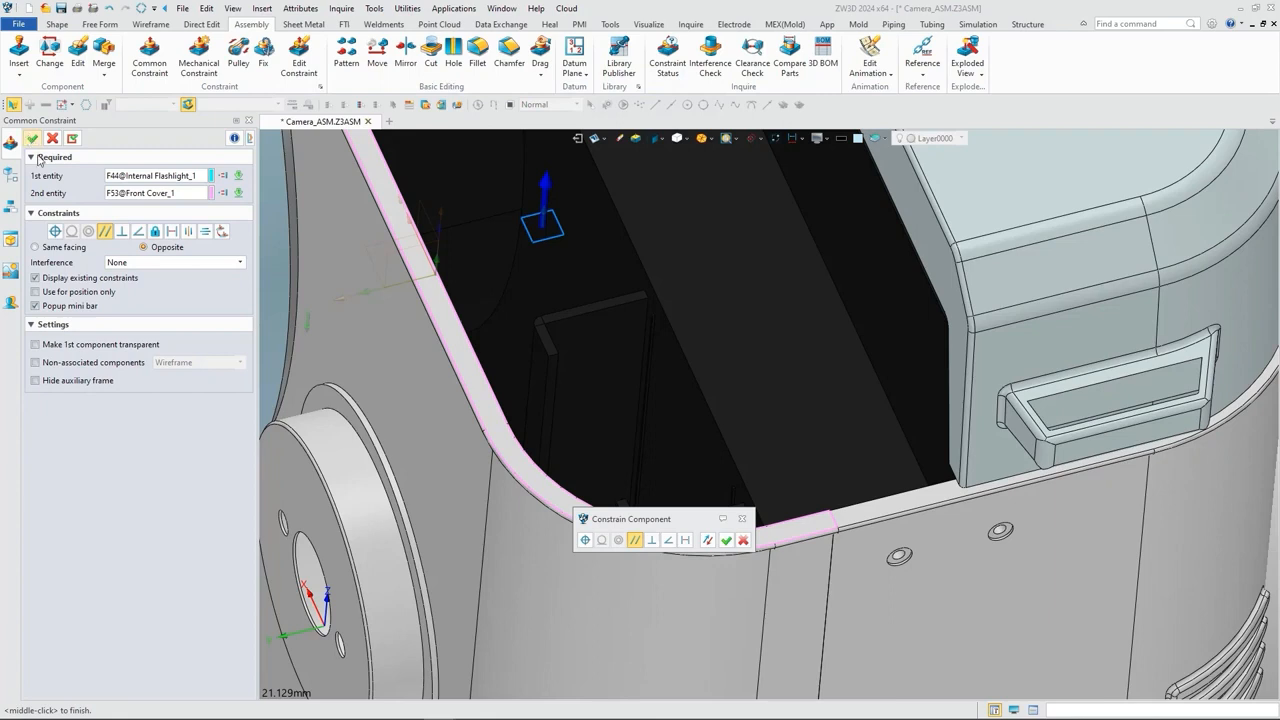
click(55, 231)
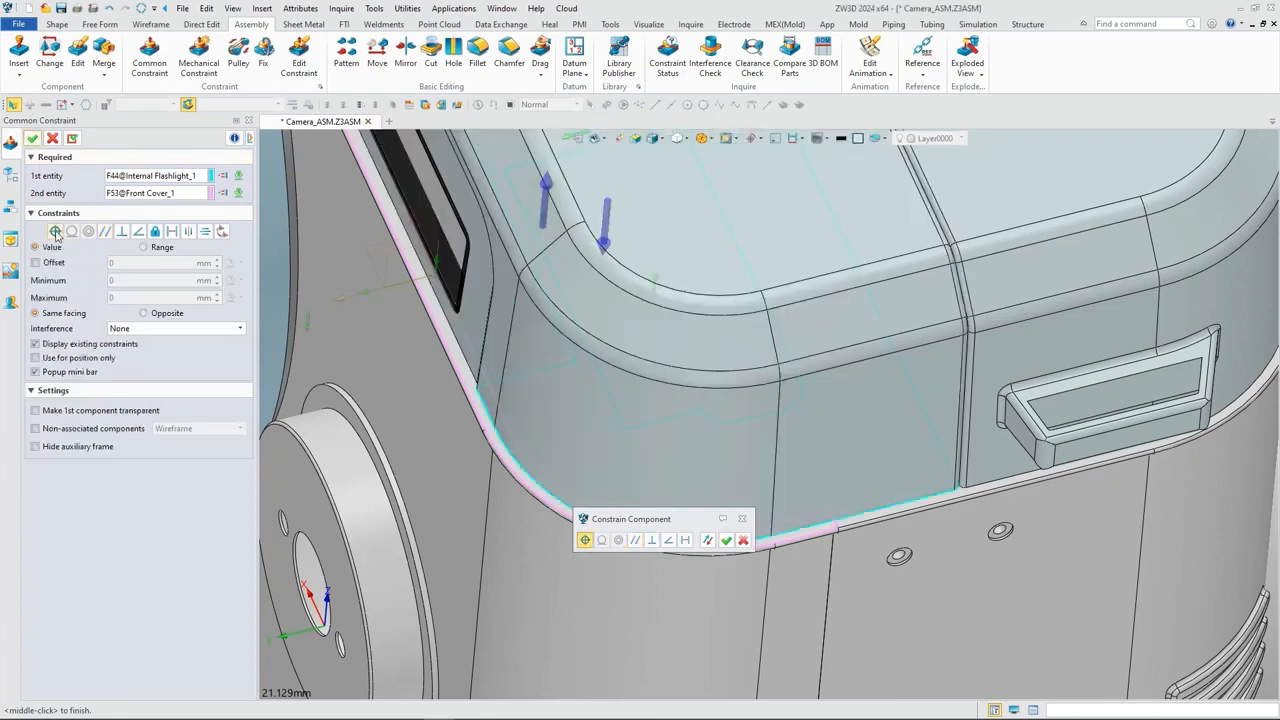
click(50, 264)
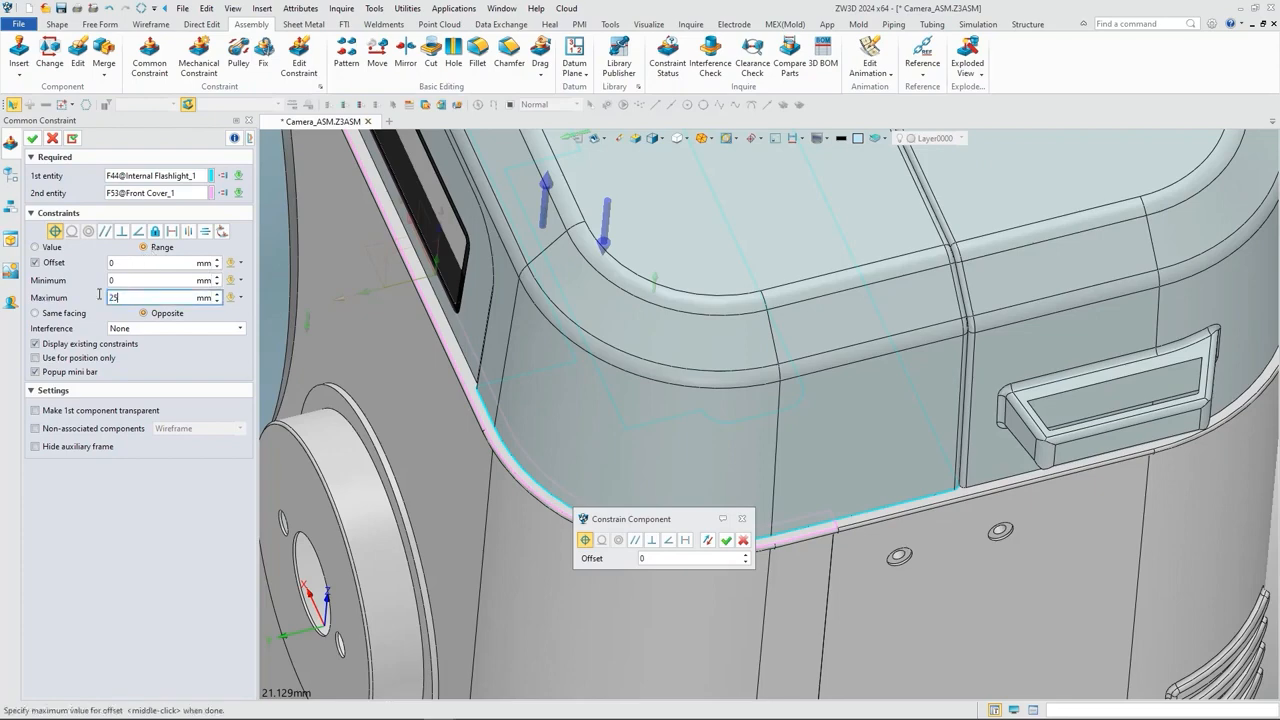
click(33, 138)
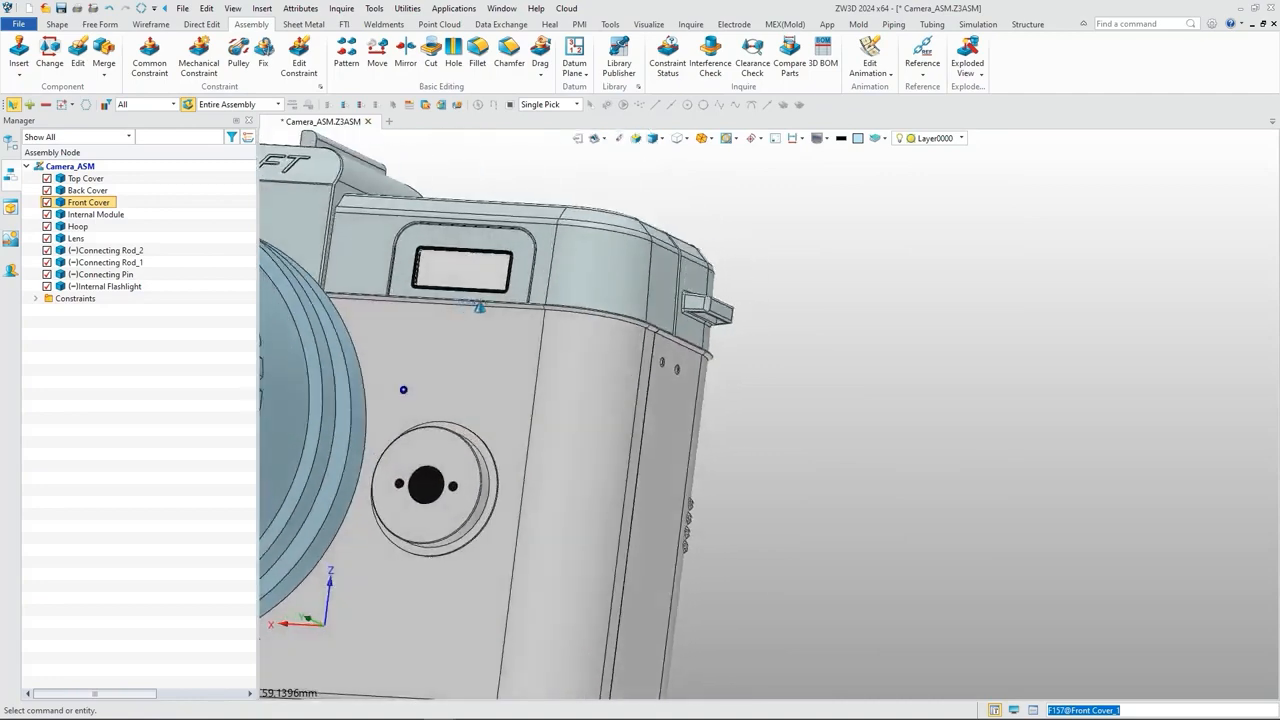
Step: Raise the Internal Flashlight out of the camera body so that Connecting Rod_1 is exposed
right_drag(480, 307, 489, 346)
scroll(489, 346, down, 9)
middle_drag(489, 346, 783, 387)
right_drag(783, 387, 788, 400)
drag(824, 325, 885, 220)
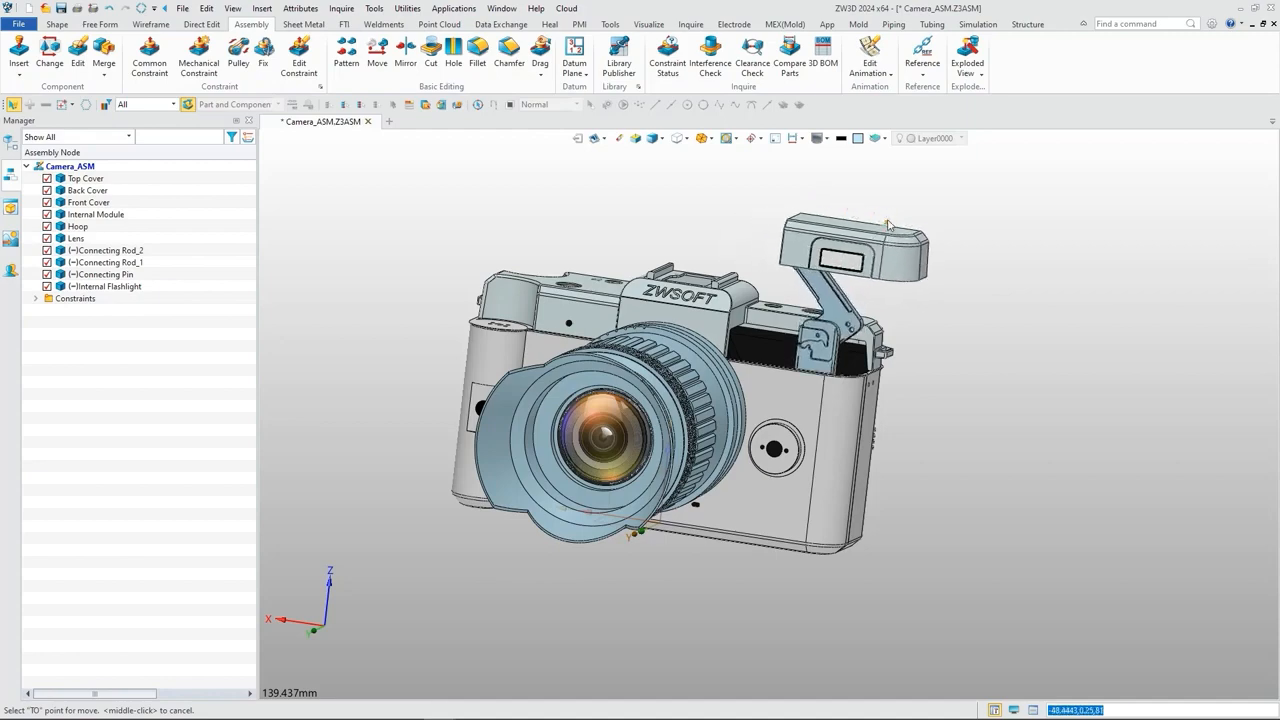
middle_drag(958, 302, 925, 313)
Step: Add an angle constraint between Connecting Rod_1's long narrow edge face and the Front Cover's upper rim face, ranging from -90 to 0 degrees
click(148, 68)
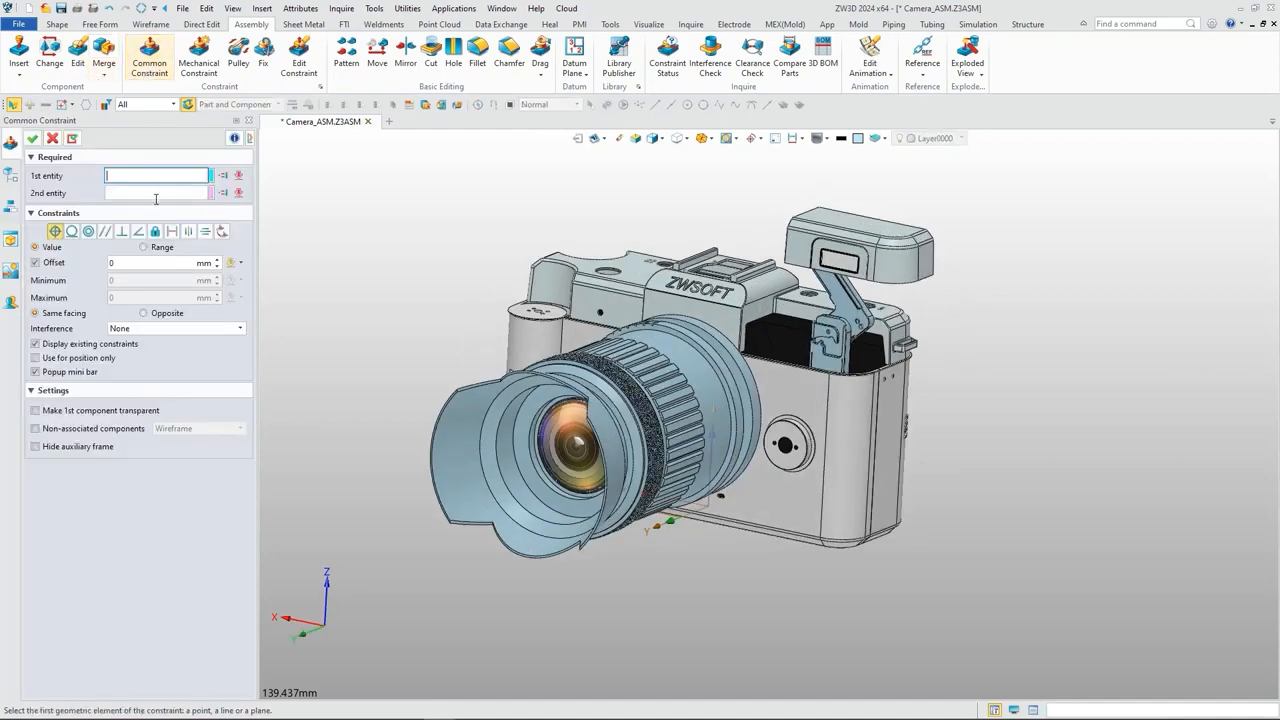
click(138, 231)
scroll(867, 313, up, 6)
click(880, 310)
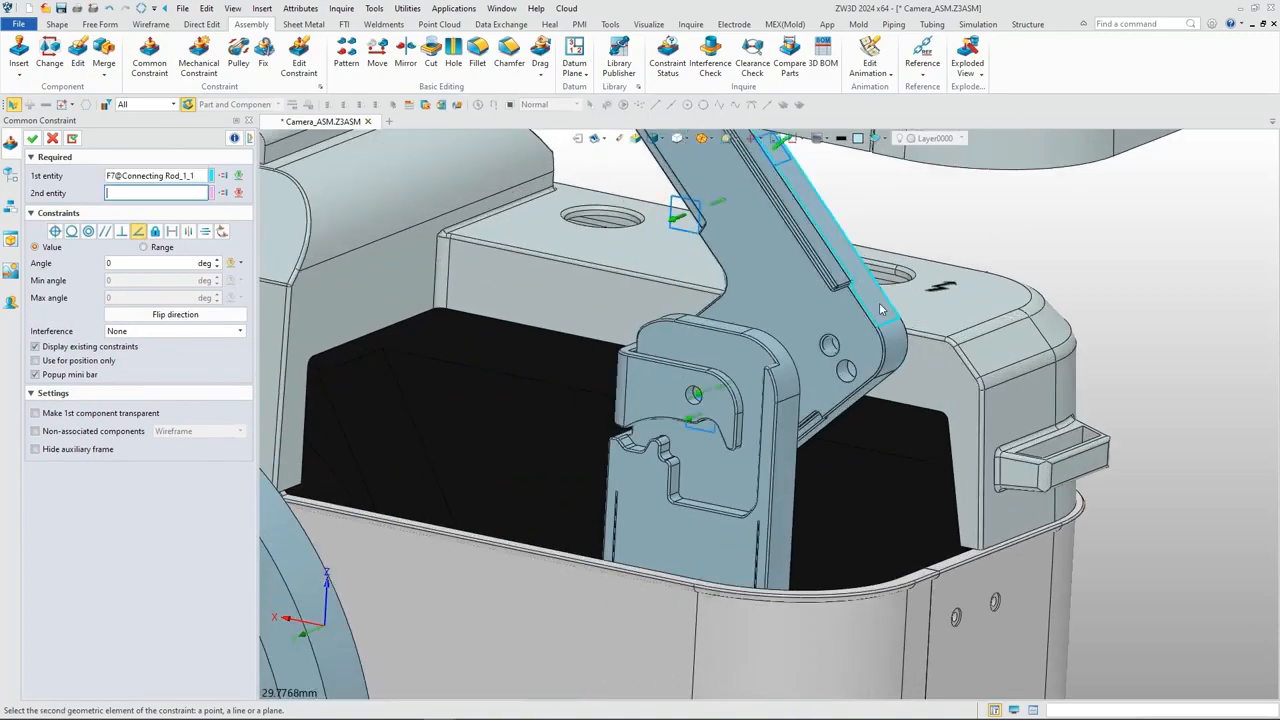
scroll(861, 561, up, 3)
click(905, 565)
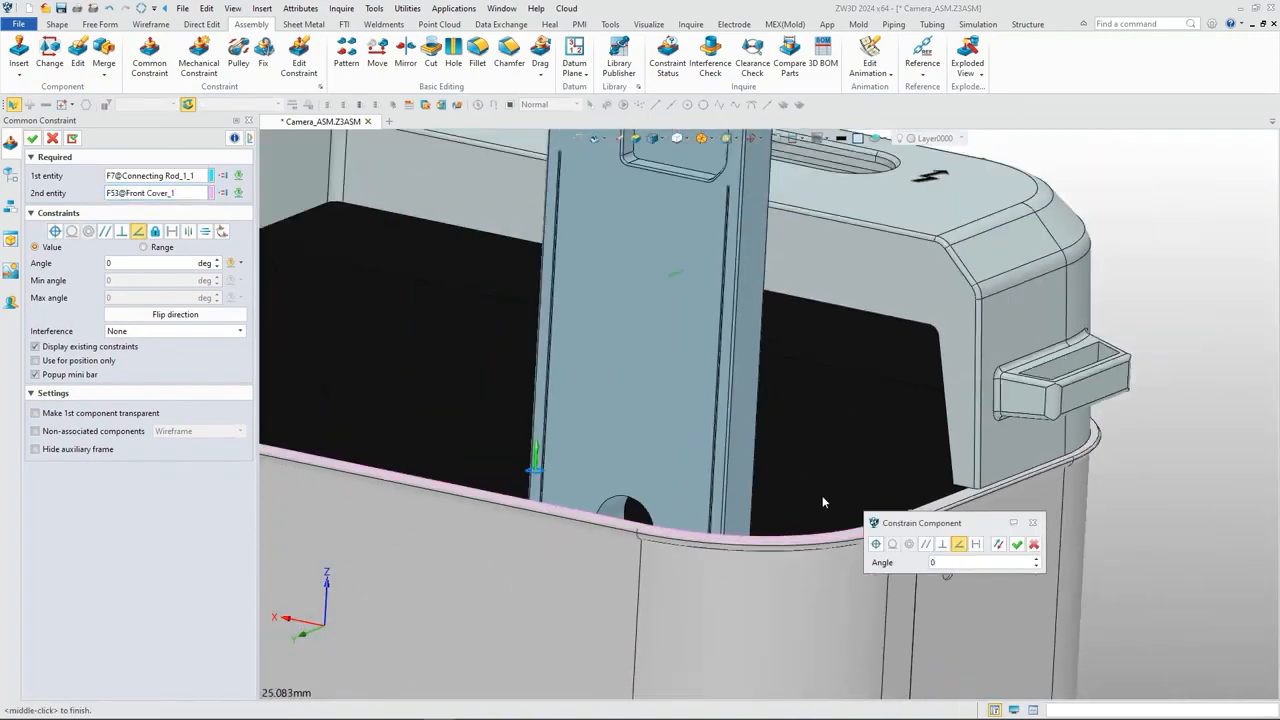
scroll(822, 495, down, 3)
right_drag(820, 492, 720, 483)
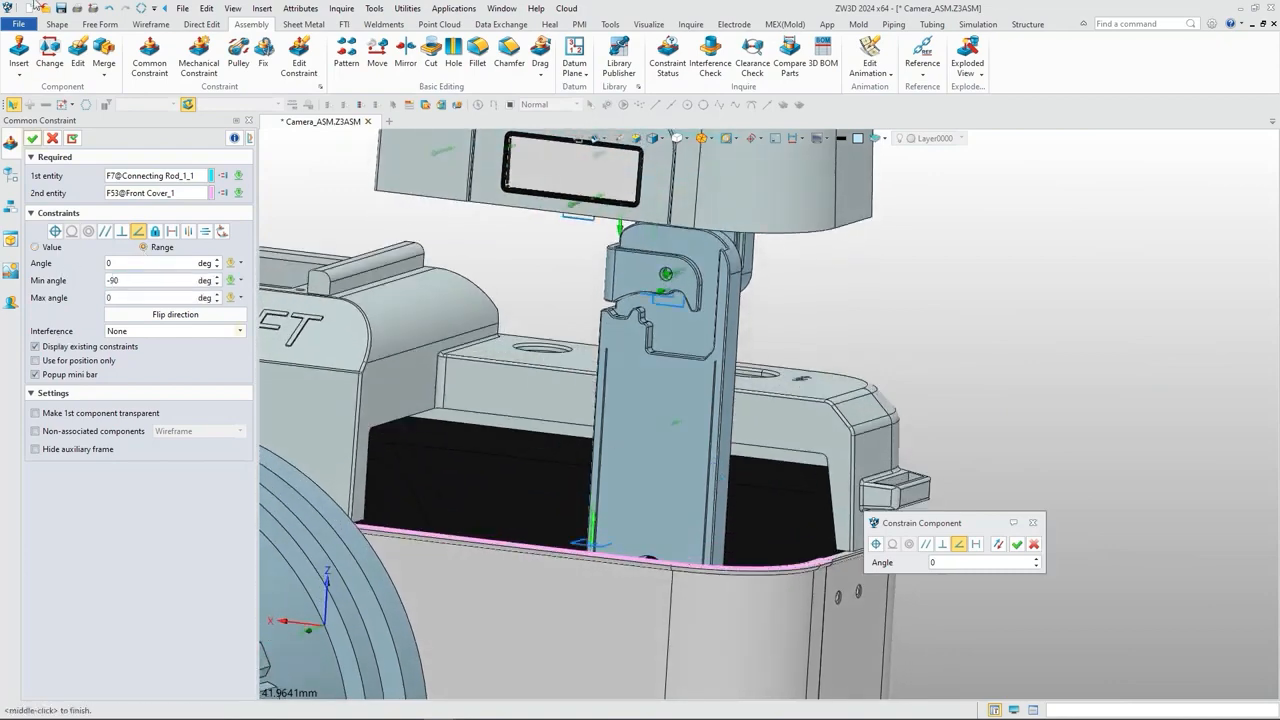
click(32, 139)
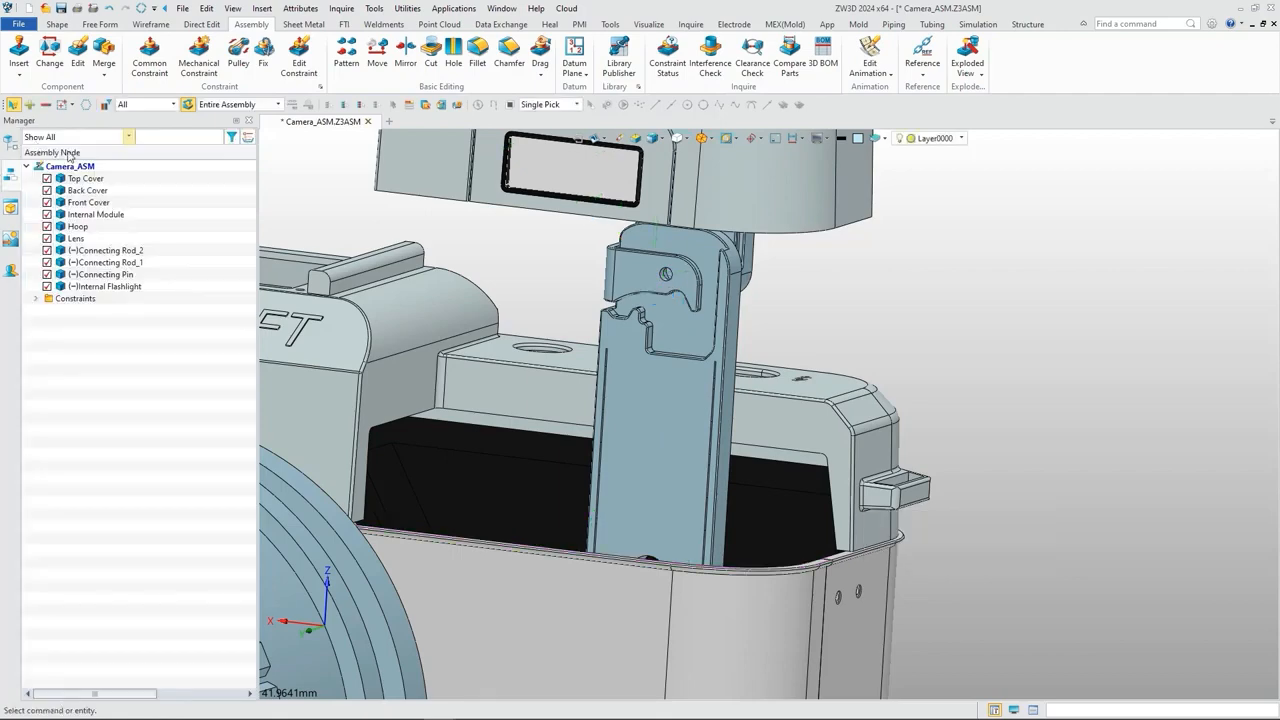
Step: Move the Internal Flashlight up and down to check the limited motion of the pop-up linkage
scroll(842, 304, down, 5)
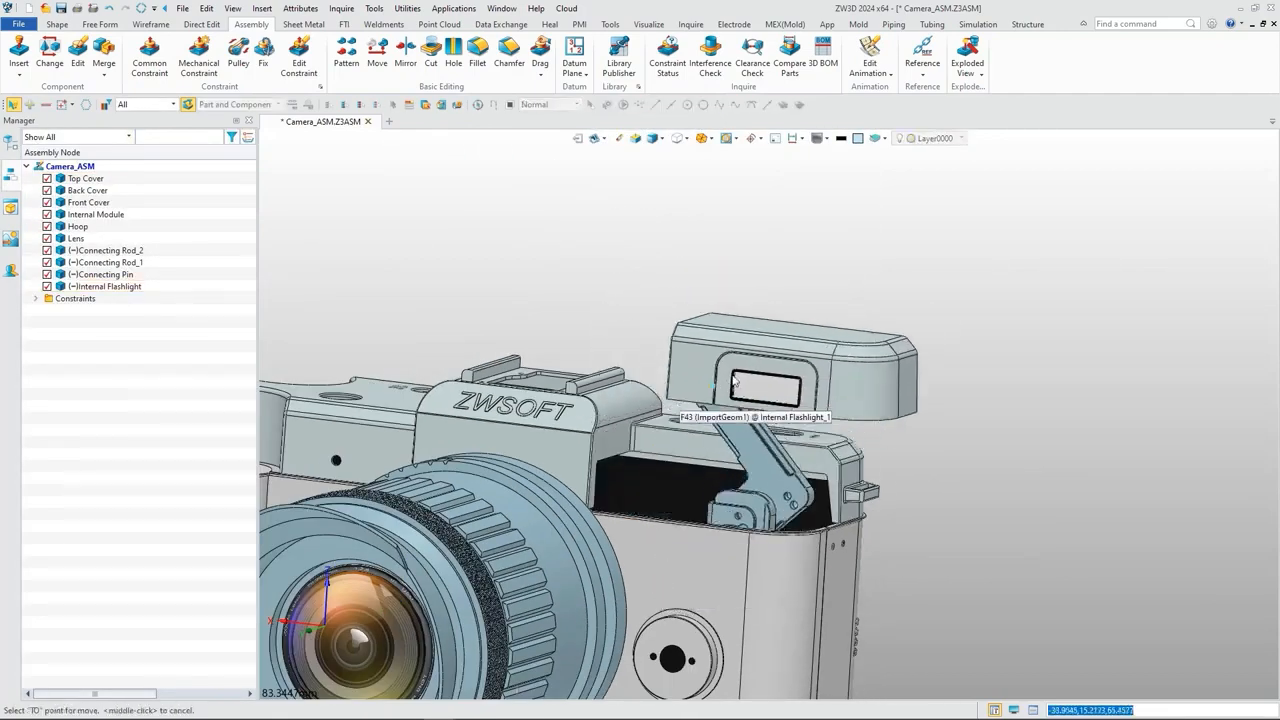
click(840, 288)
scroll(1000, 330, down, 4)
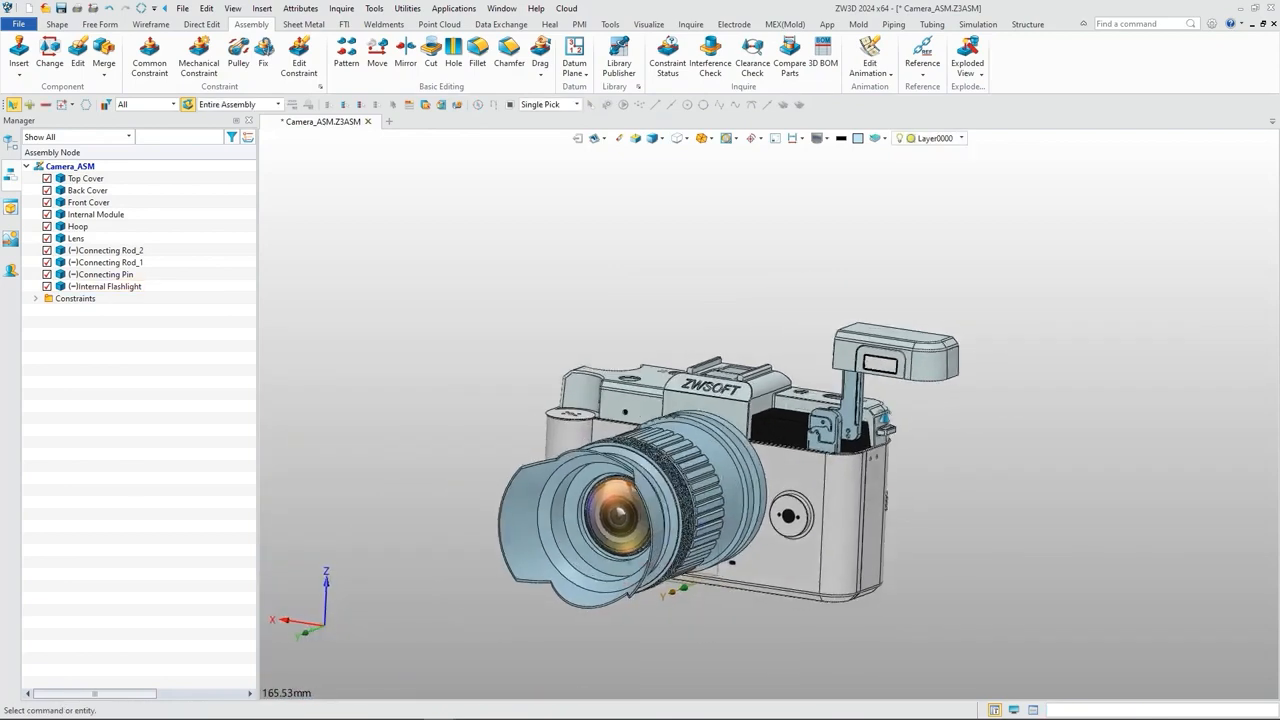
right_drag(884, 417, 866, 413)
drag(857, 362, 746, 432)
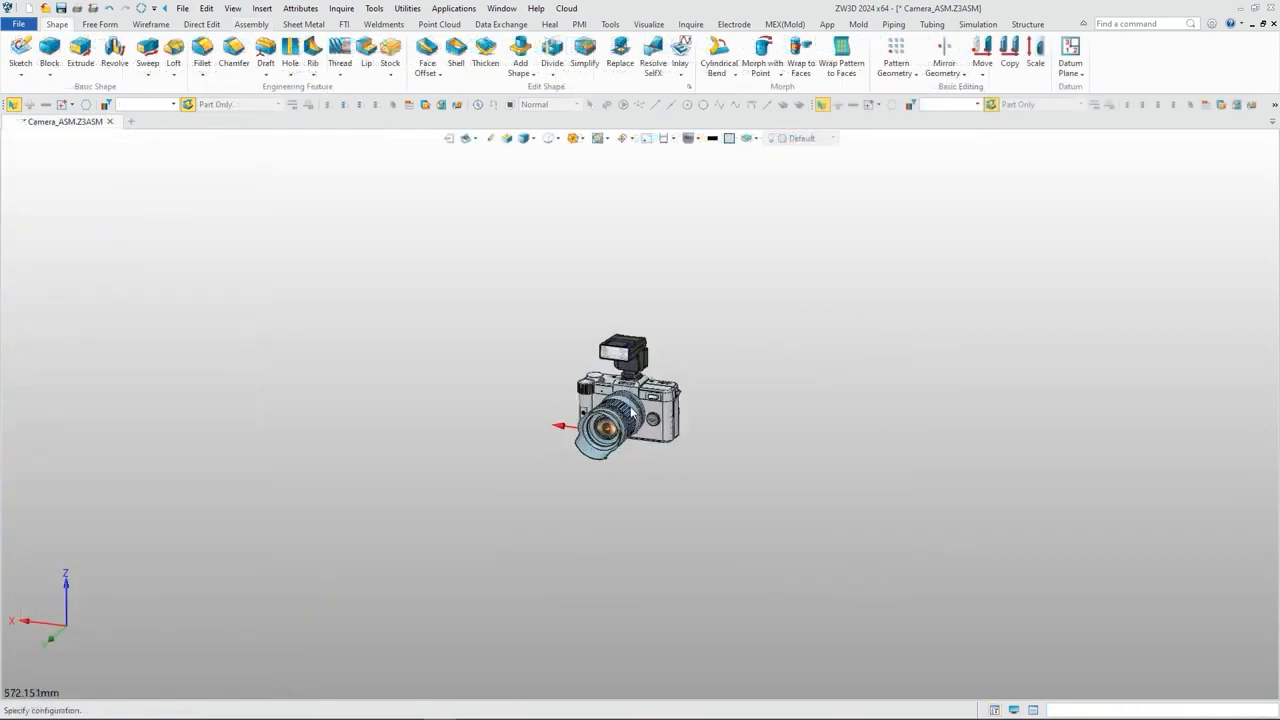
scroll(630, 410, up, 5)
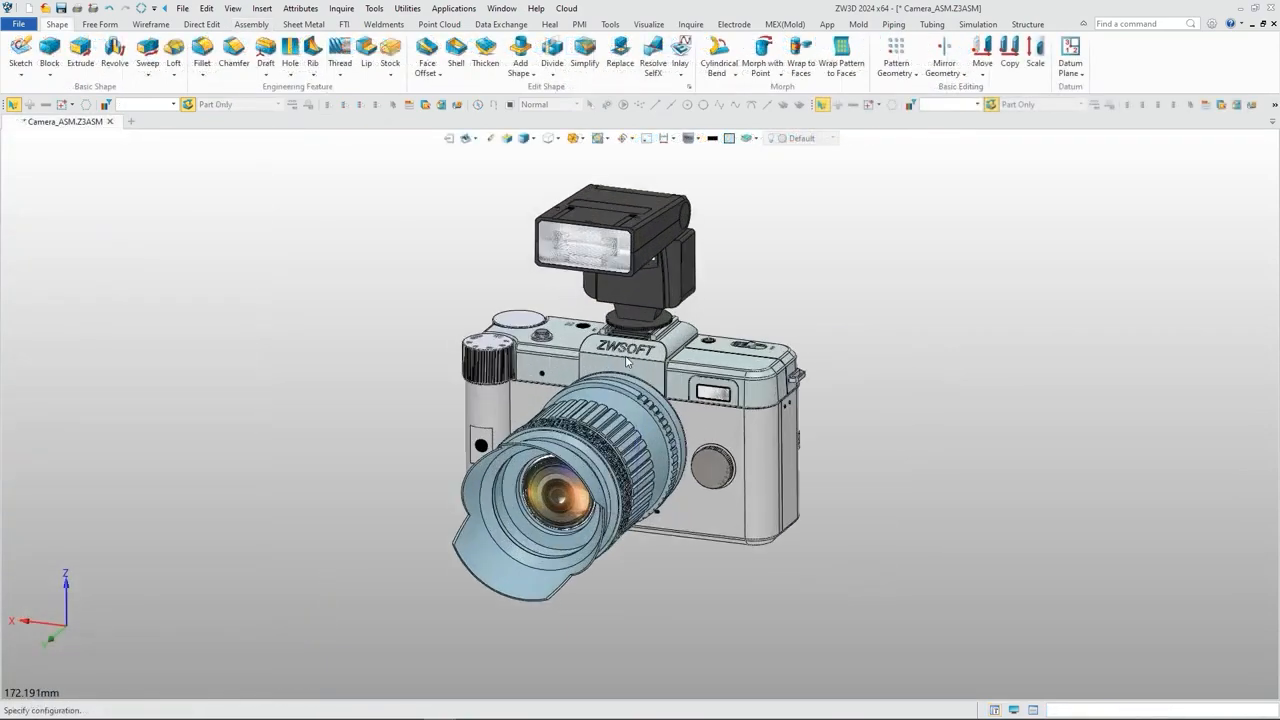
middle_drag(738, 455, 194, 431)
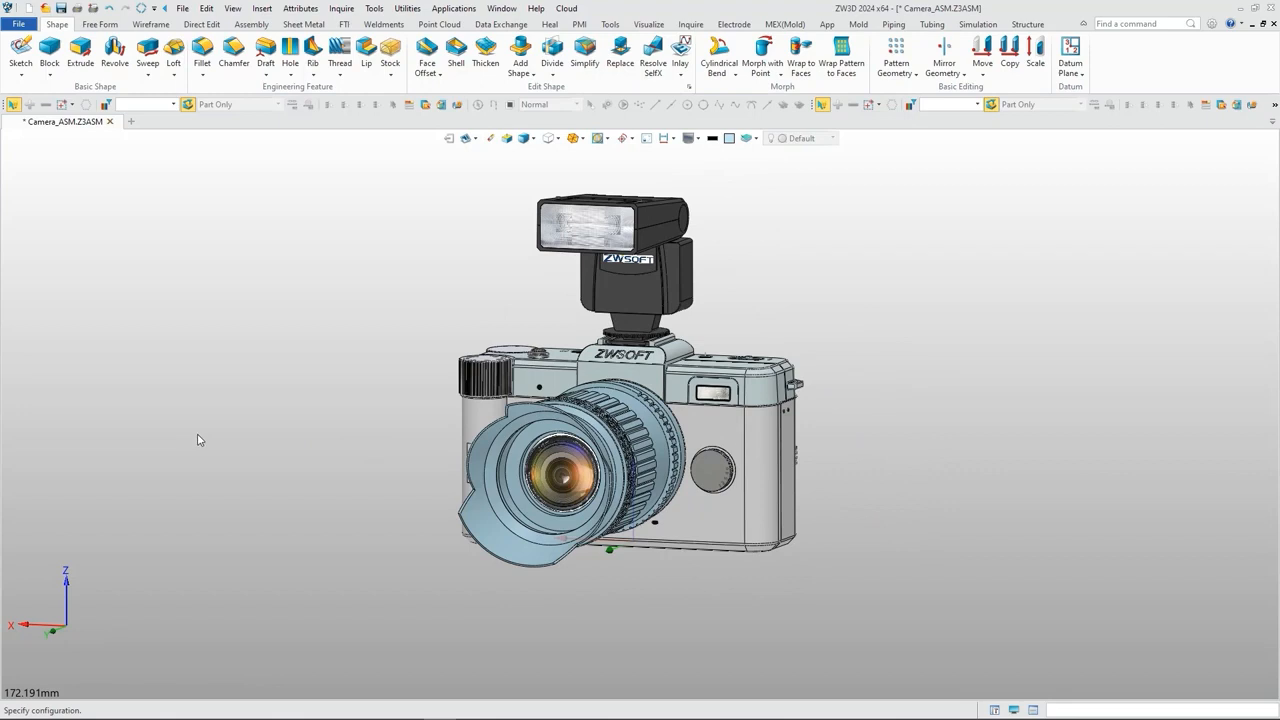